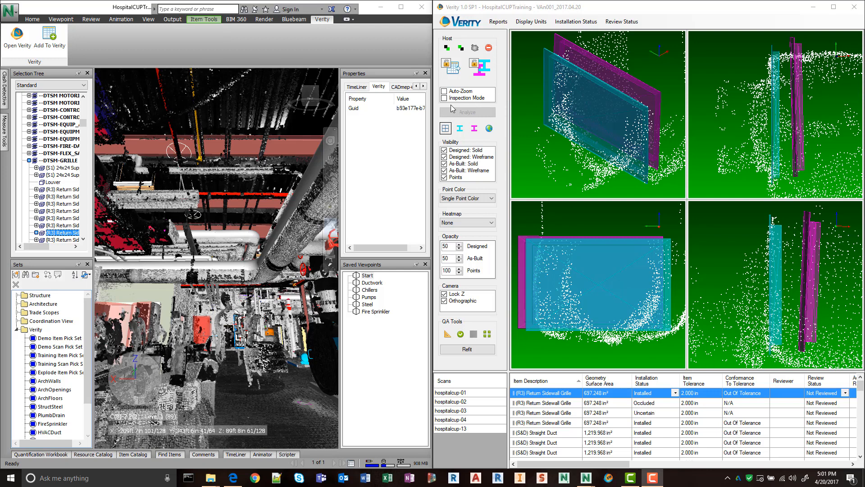
Turn on Auto-Zoom and examine the first (R3) Return Sidewall Grille against the point cloud in the Navisworks model.
{"action": "left_click", "coordinate": [444, 91]}
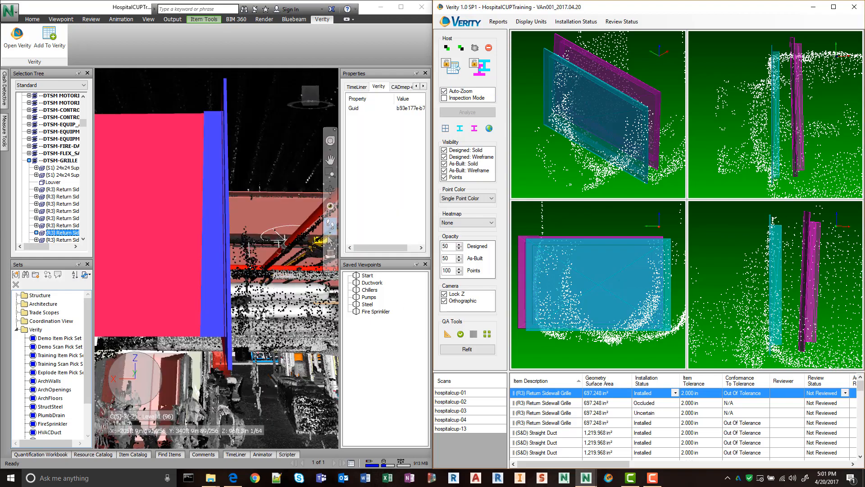
{"action": "middle_click_drag", "start_coordinate": [317, 307], "coordinate": [317, 363]}
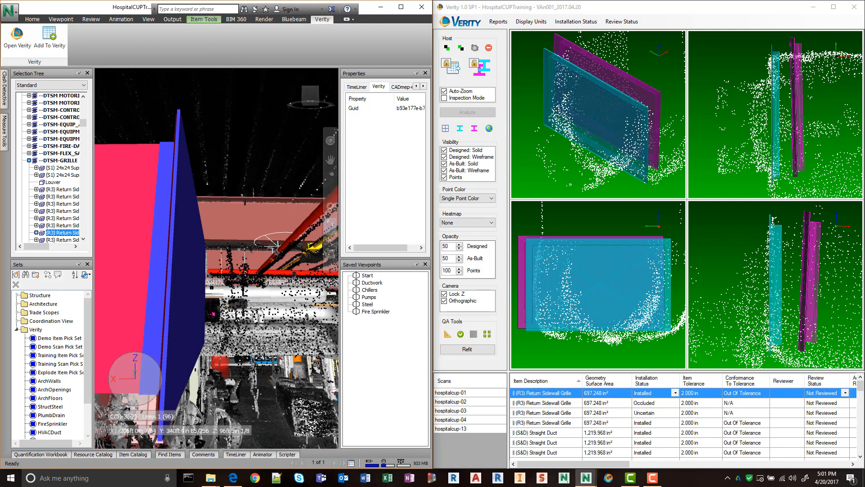
{"action": "mouse_move", "coordinate": [275, 387]}
{"action": "middle_mouse_down", "text": "shift"}
{"action": "mouse_move", "coordinate": [237, 387]}
{"action": "mouse_move", "coordinate": [277, 360]}
{"action": "mouse_move", "coordinate": [252, 371]}
{"action": "mouse_move", "coordinate": [253, 360]}
{"action": "mouse_move", "coordinate": [232, 348]}
{"action": "middle_mouse_up", "text": "shift"}
{"action": "scroll", "coordinate": [240, 367], "scroll_direction": "up", "scroll_amount": 2}
{"action": "middle_click_drag", "start_coordinate": [185, 318], "coordinate": [204, 298]}
{"action": "scroll", "coordinate": [244, 334], "scroll_direction": "down", "scroll_amount": 2}
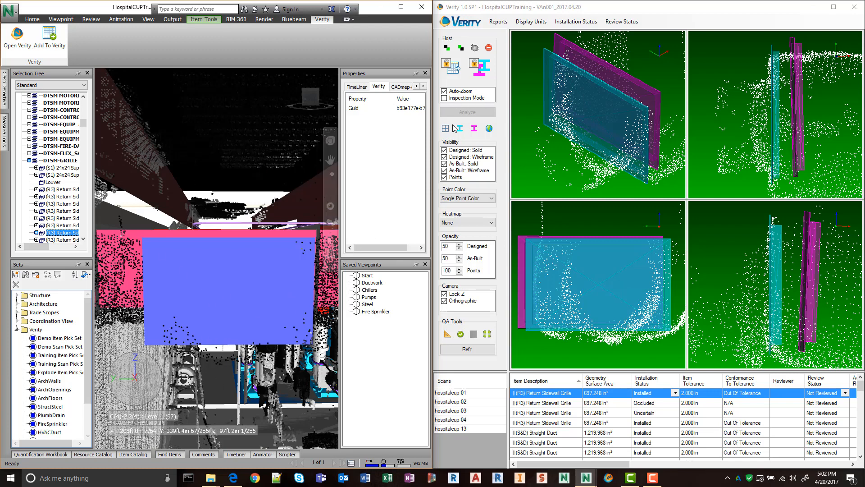
{"action": "middle_click_drag", "start_coordinate": [156, 308], "coordinate": [199, 293], "text": "shift"}
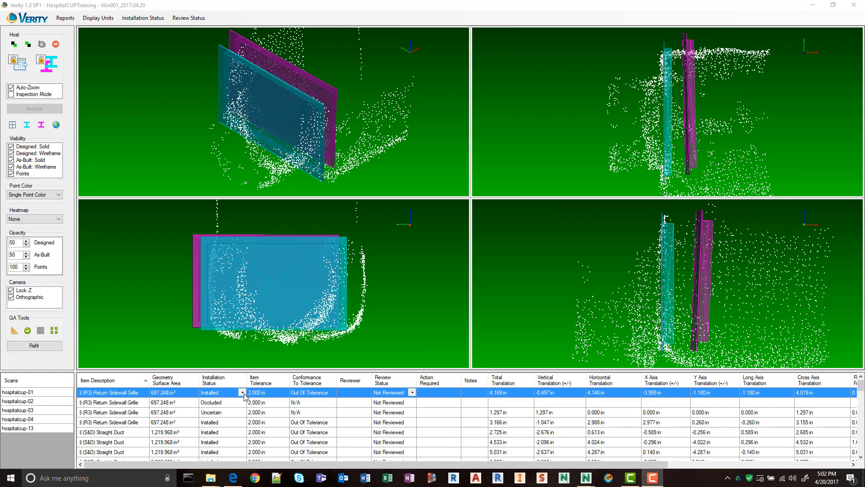
Set the first (R3) Return Sidewall Grille's installation status to Not Found and mark it as reviewed under the approver's name.
{"action": "left_click", "coordinate": [242, 392]}
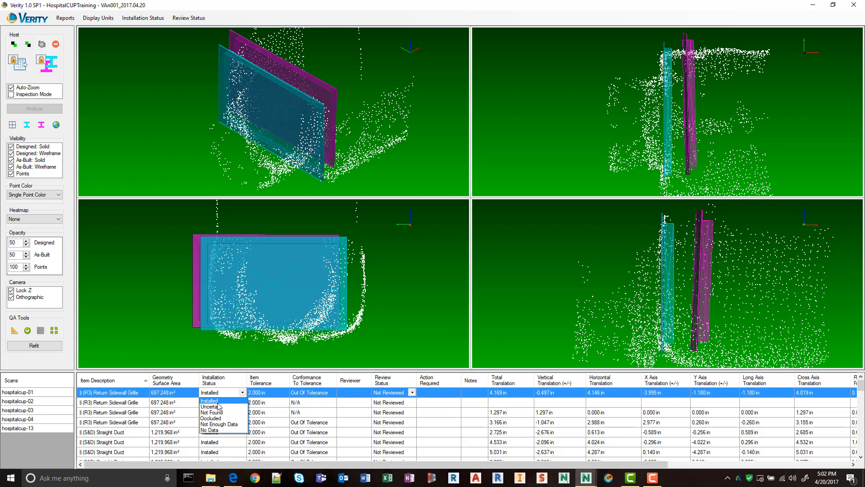
{"action": "left_click", "coordinate": [225, 413]}
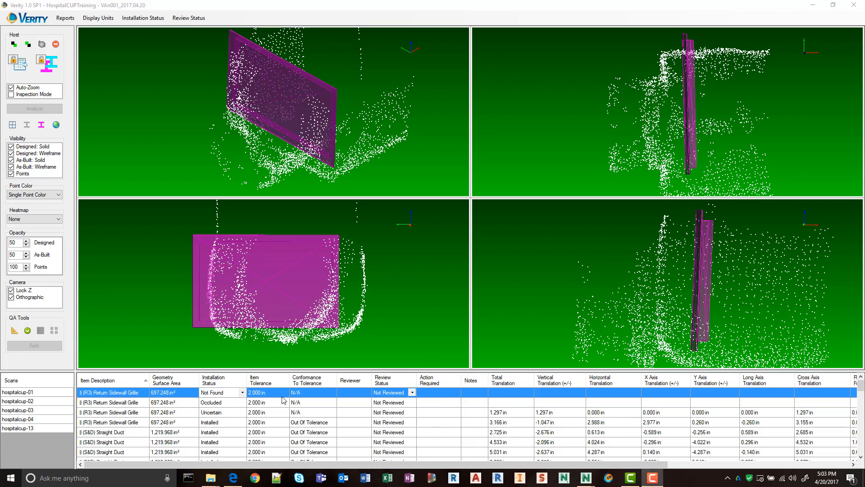
{"action": "left_click", "coordinate": [28, 330]}
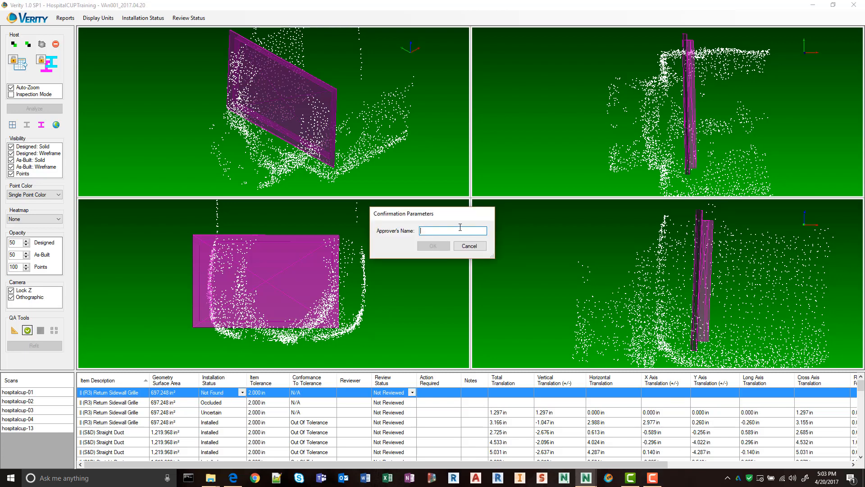
{"action": "type", "text": "KC"}
{"action": "left_click", "coordinate": [433, 249]}
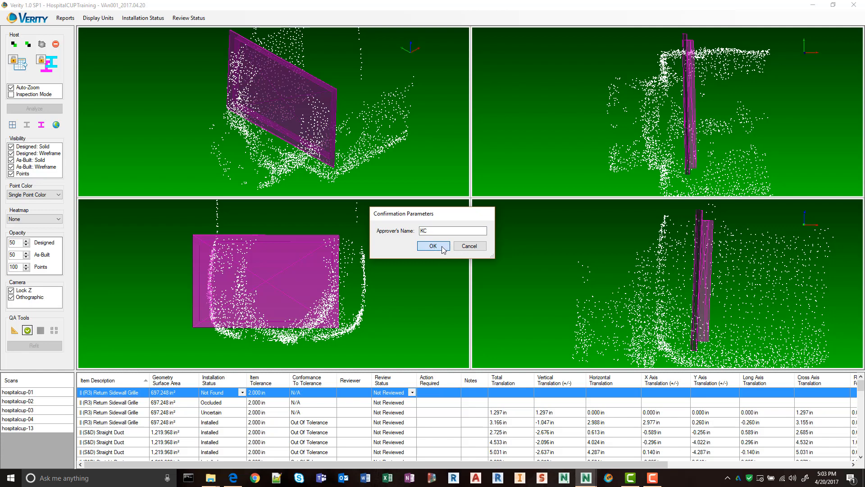
{"action": "left_click", "coordinate": [433, 248]}
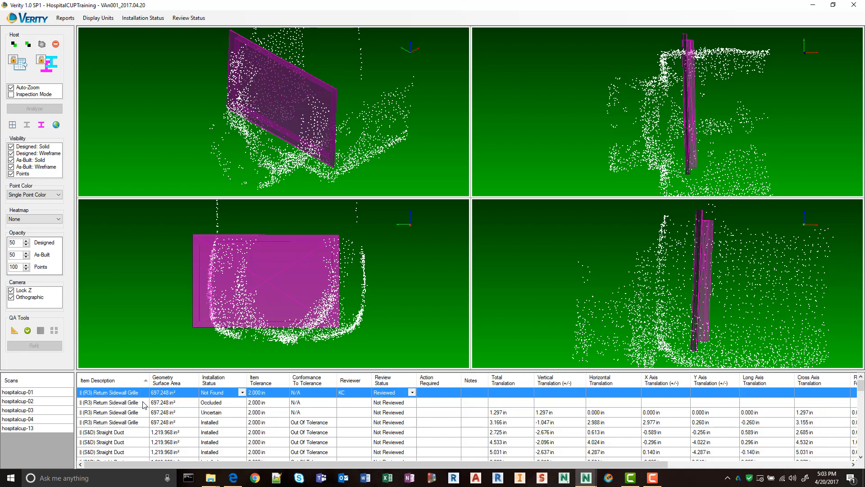
Inspect the second (R3) Return Sidewall Grille against its scan points and set its installation status to Installed.
{"action": "left_click", "coordinate": [127, 405]}
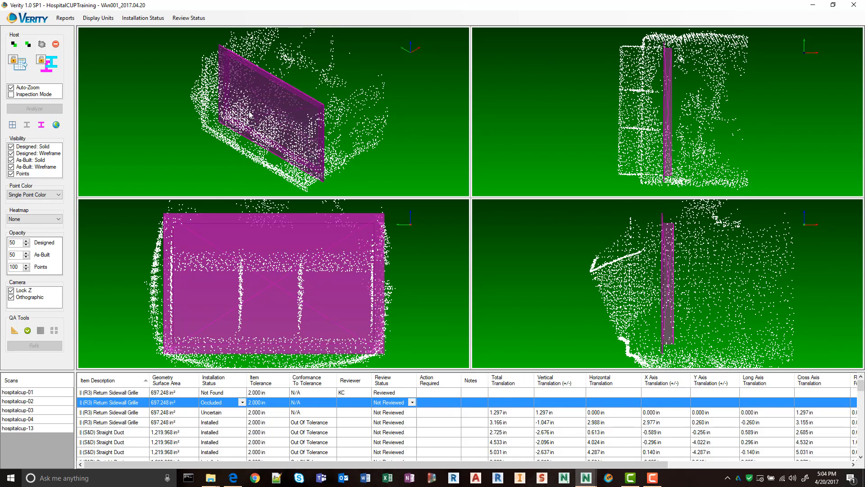
{"action": "left_click_drag", "start_coordinate": [314, 146], "coordinate": [249, 145]}
{"action": "left_click_drag", "start_coordinate": [295, 164], "coordinate": [269, 149]}
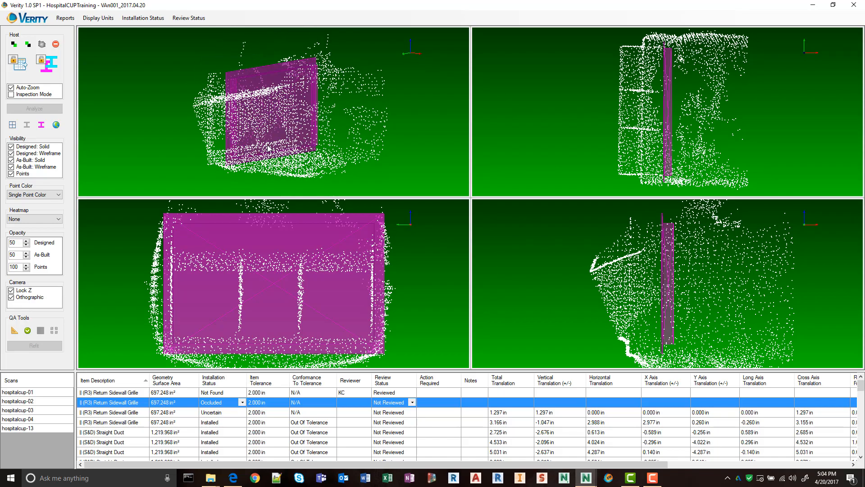
{"action": "left_click_drag", "start_coordinate": [331, 107], "coordinate": [285, 130]}
{"action": "left_click_drag", "start_coordinate": [363, 126], "coordinate": [294, 135]}
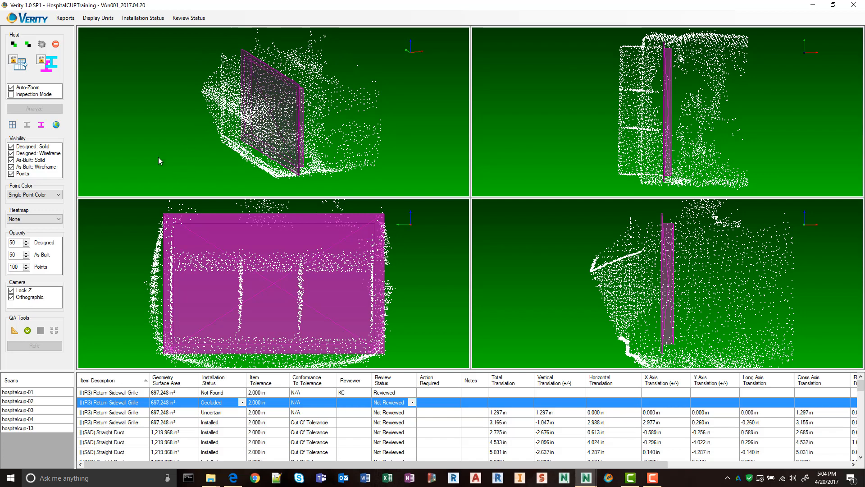
{"action": "left_click_drag", "start_coordinate": [335, 135], "coordinate": [305, 152]}
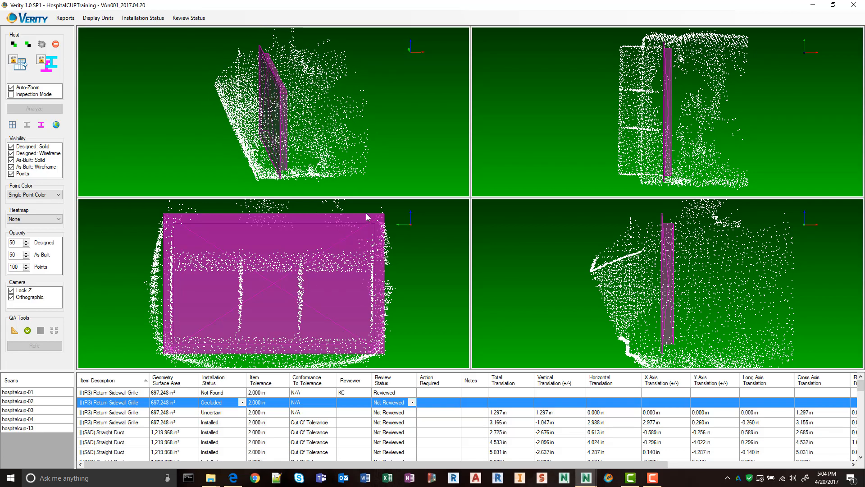
{"action": "left_click", "coordinate": [242, 402]}
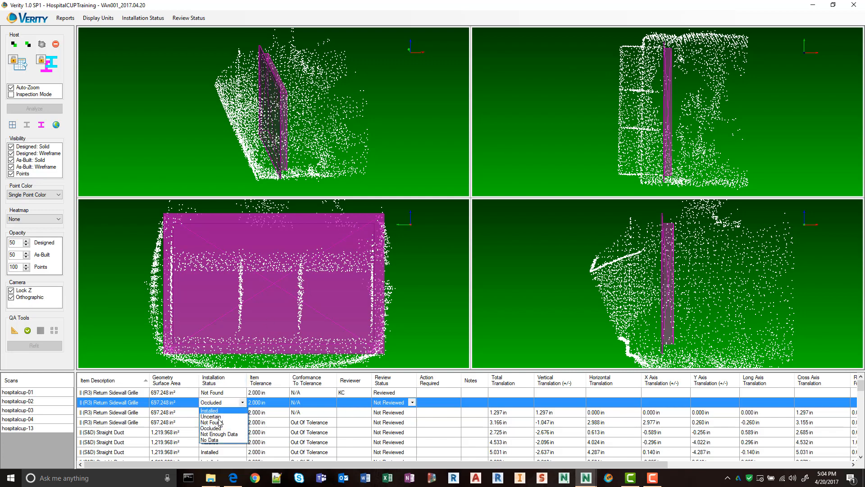
{"action": "left_click", "coordinate": [221, 421]}
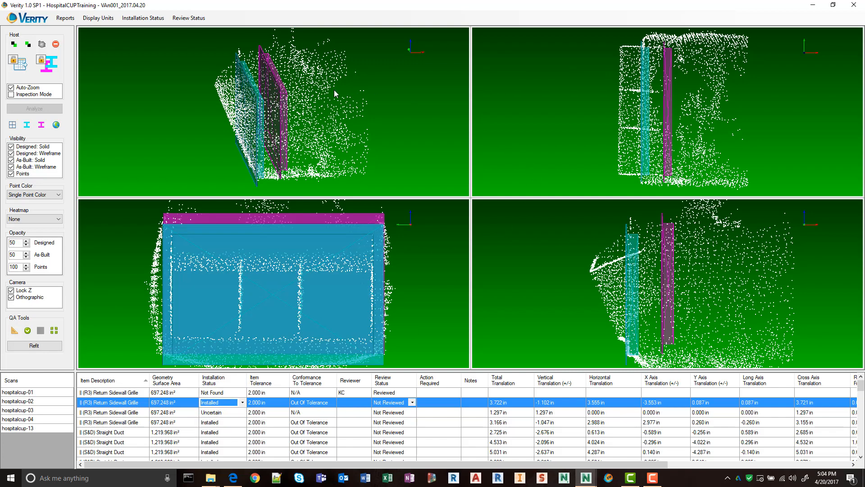
Align the second grille's as-built model with the scan points, about 3.25 in horizontally and 0.18 in below the designed position.
{"action": "mouse_move", "coordinate": [217, 144]}
{"action": "left_mouse_down"}
{"action": "mouse_move", "coordinate": [288, 173]}
{"action": "mouse_move", "coordinate": [311, 167]}
{"action": "mouse_move", "coordinate": [261, 139]}
{"action": "mouse_move", "coordinate": [234, 140]}
{"action": "left_mouse_up"}
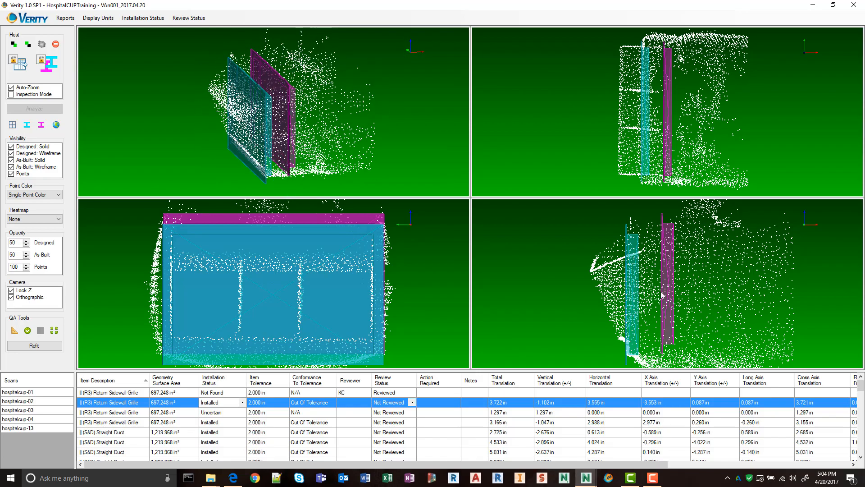
{"action": "scroll", "coordinate": [638, 346], "scroll_direction": "up", "scroll_amount": 5}
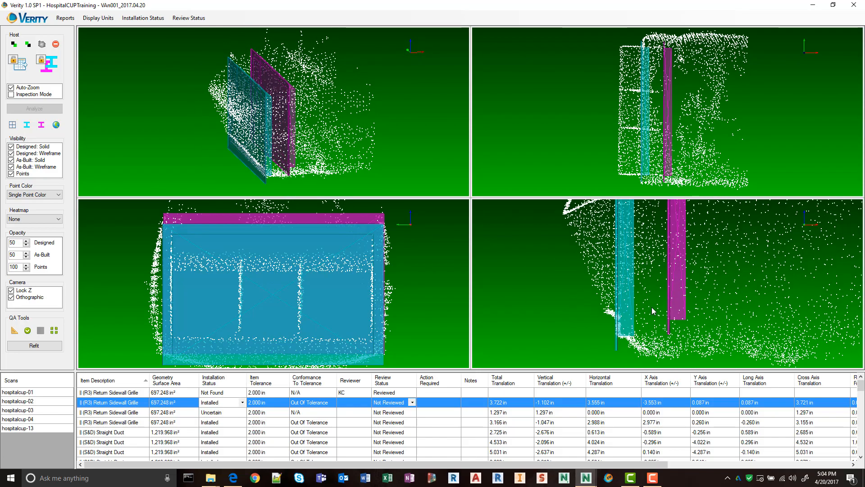
{"action": "scroll", "coordinate": [626, 334], "scroll_direction": "down", "scroll_amount": 2}
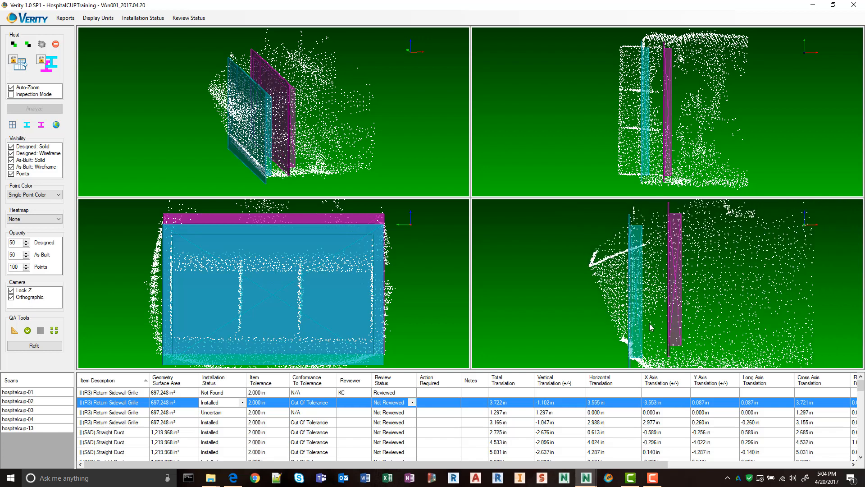
{"action": "left_click_drag", "start_coordinate": [638, 343], "coordinate": [542, 267]}
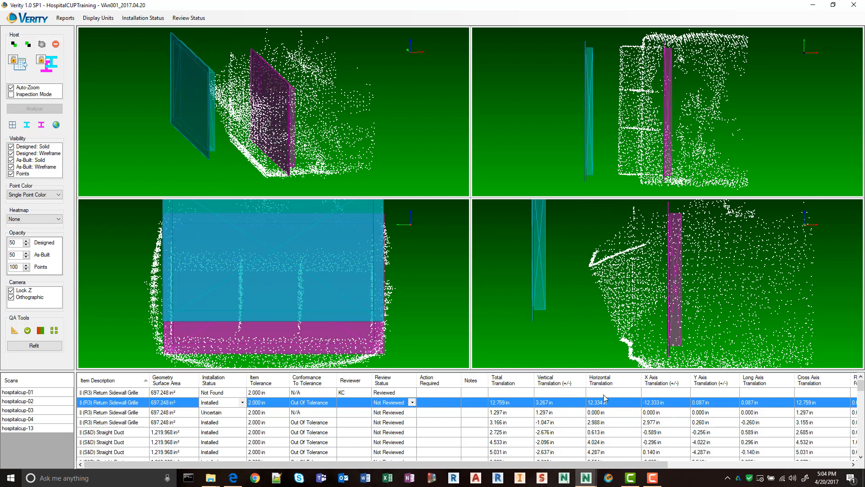
{"action": "left_click_drag", "start_coordinate": [535, 263], "coordinate": [636, 299]}
{"action": "mouse_move", "coordinate": [633, 335]}
{"action": "right_mouse_down"}
{"action": "mouse_move", "coordinate": [665, 325]}
{"action": "mouse_move", "coordinate": [585, 326]}
{"action": "mouse_move", "coordinate": [624, 331]}
{"action": "mouse_move", "coordinate": [602, 321]}
{"action": "mouse_move", "coordinate": [632, 330]}
{"action": "mouse_move", "coordinate": [642, 322]}
{"action": "mouse_move", "coordinate": [645, 345]}
{"action": "right_mouse_up"}
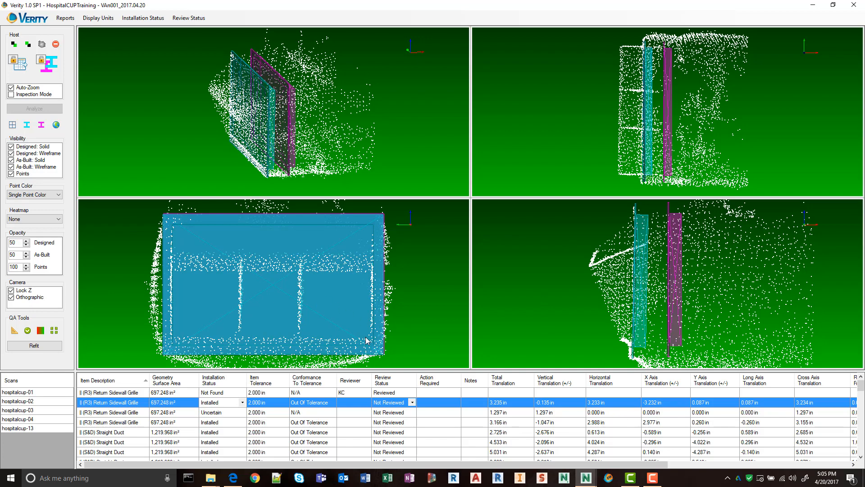
{"action": "right_click_drag", "start_coordinate": [383, 343], "coordinate": [382, 344]}
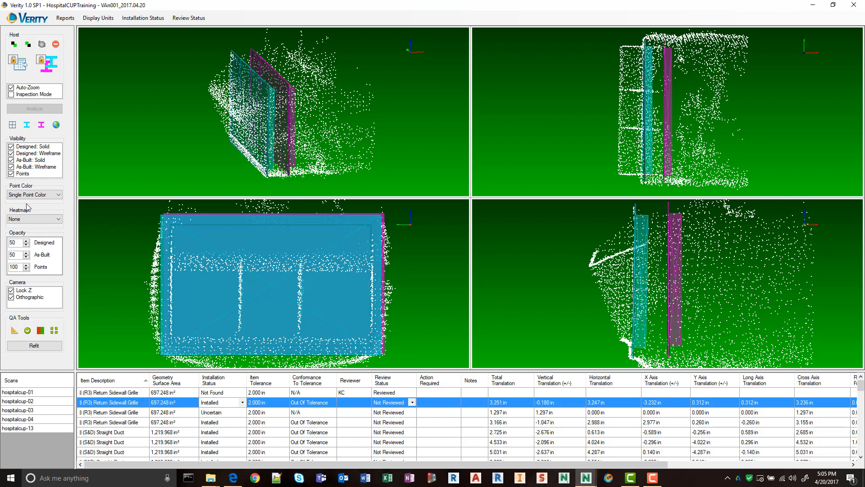
Recalculate the second grille's heatmap with the AsBuilt option and mark the grille as reviewed.
{"action": "left_click", "coordinate": [36, 219]}
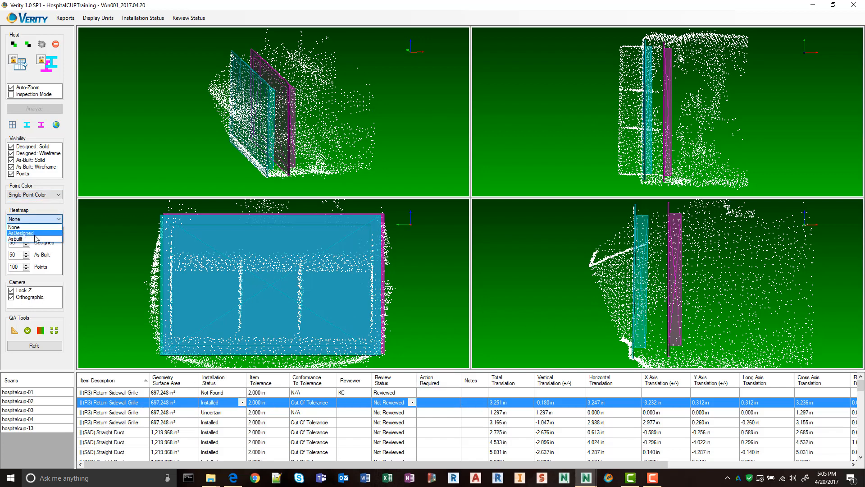
{"action": "left_click", "coordinate": [34, 238]}
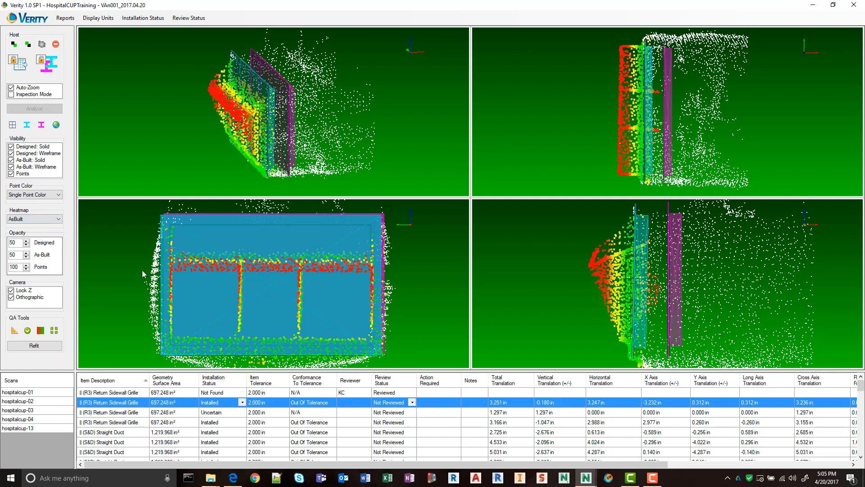
{"action": "left_click", "coordinate": [41, 333]}
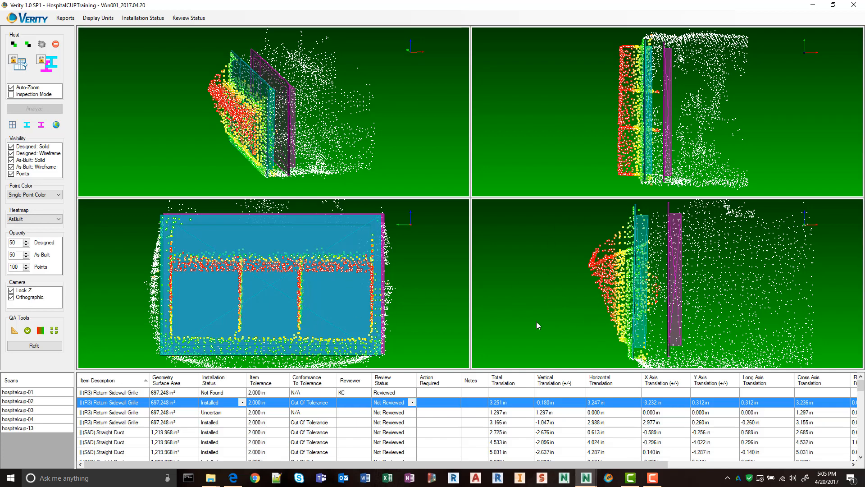
{"action": "left_click", "coordinate": [27, 331]}
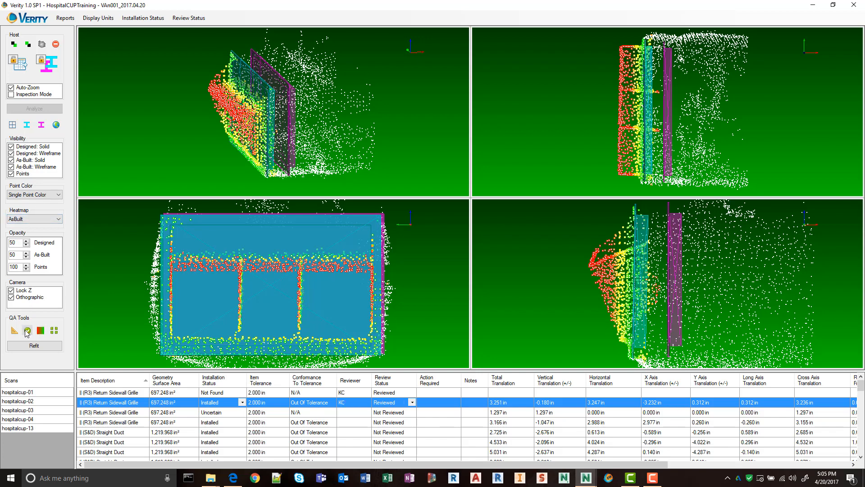
Align the third (R3) Return Sidewall Grille's as-built model with the scan points, about 3.6 in horizontally and 0.8 in below the designed position.
{"action": "left_click", "coordinate": [114, 416]}
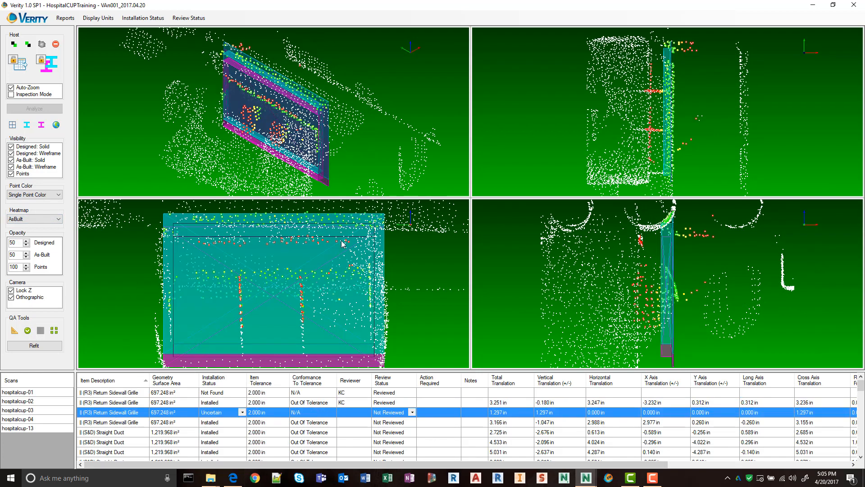
{"action": "middle_click_drag", "start_coordinate": [318, 169], "coordinate": [259, 139]}
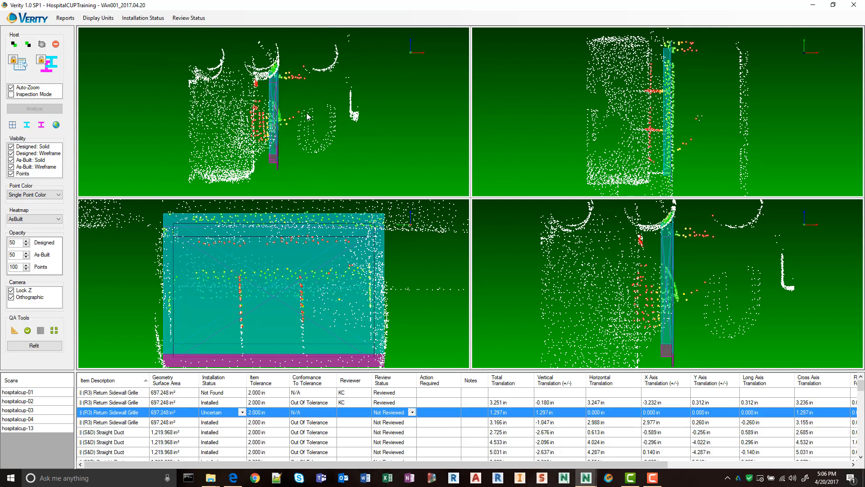
{"action": "middle_click_drag", "start_coordinate": [327, 105], "coordinate": [236, 177]}
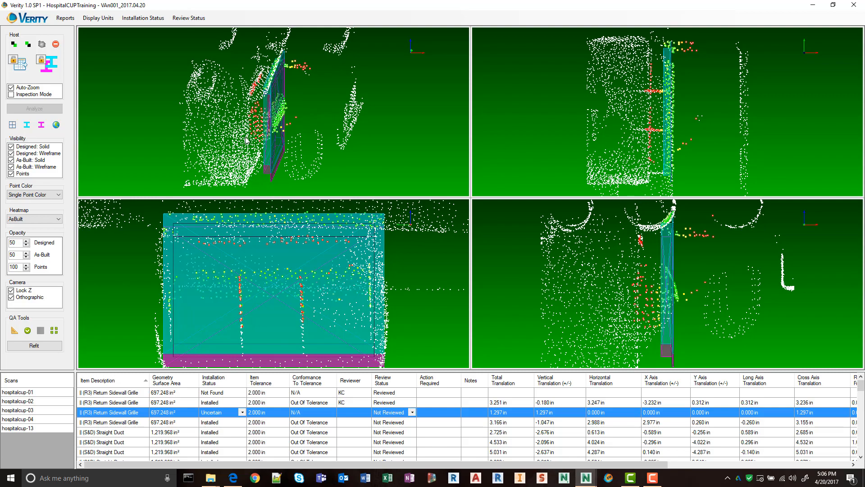
{"action": "middle_click_drag", "start_coordinate": [304, 165], "coordinate": [284, 134]}
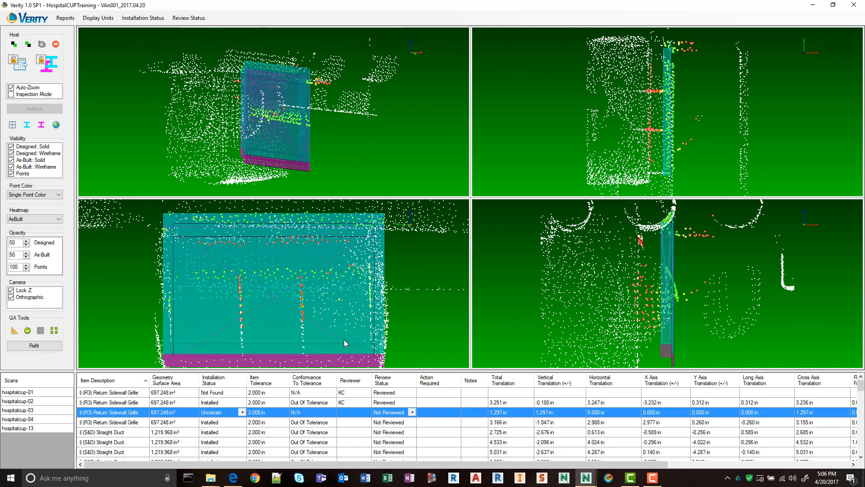
{"action": "middle_click_drag", "start_coordinate": [327, 165], "coordinate": [318, 155]}
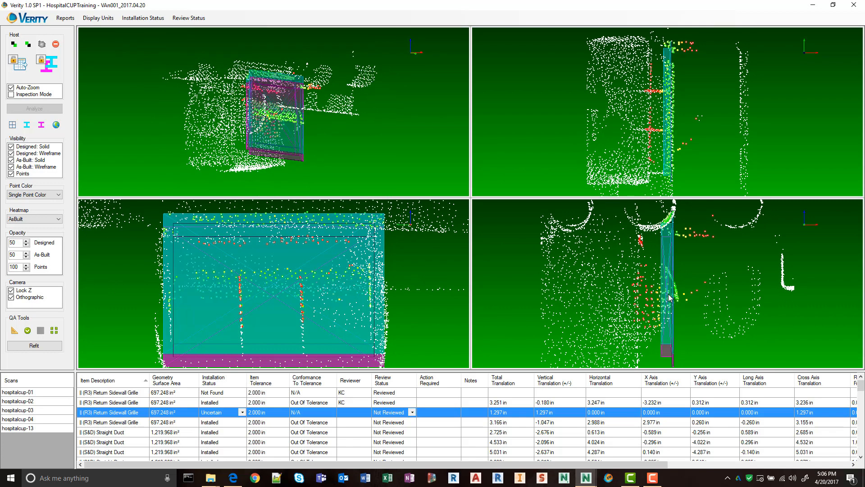
{"action": "left_click_drag", "start_coordinate": [668, 294], "coordinate": [663, 303]}
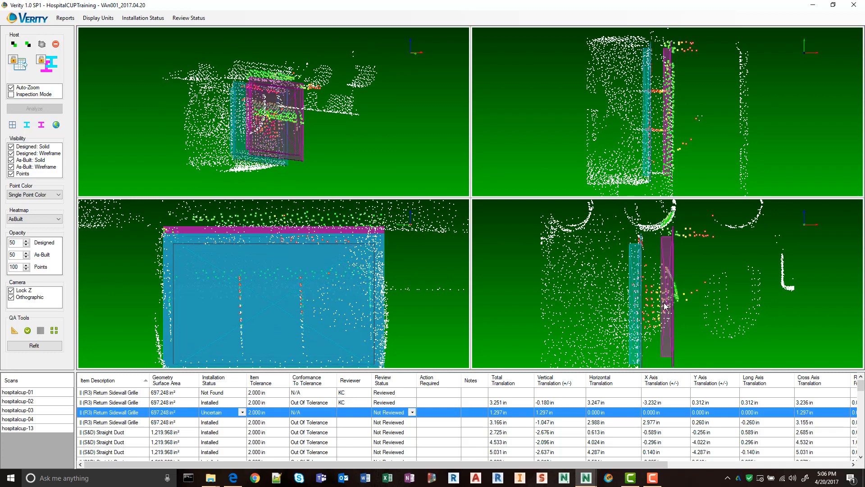
{"action": "scroll", "coordinate": [664, 303], "scroll_direction": "down", "scroll_amount": 3}
{"action": "scroll", "coordinate": [634, 344], "scroll_direction": "up", "scroll_amount": 2}
{"action": "middle_click_drag", "start_coordinate": [646, 340], "coordinate": [661, 301]}
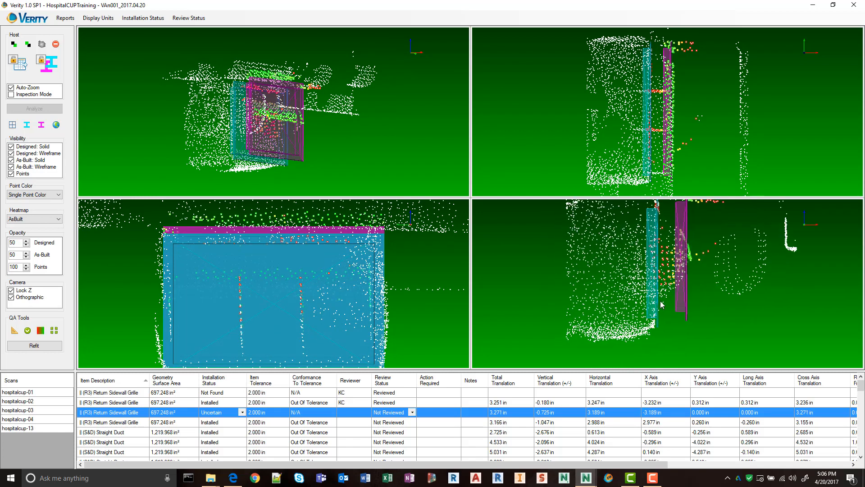
{"action": "left_click_drag", "start_coordinate": [653, 309], "coordinate": [650, 309]}
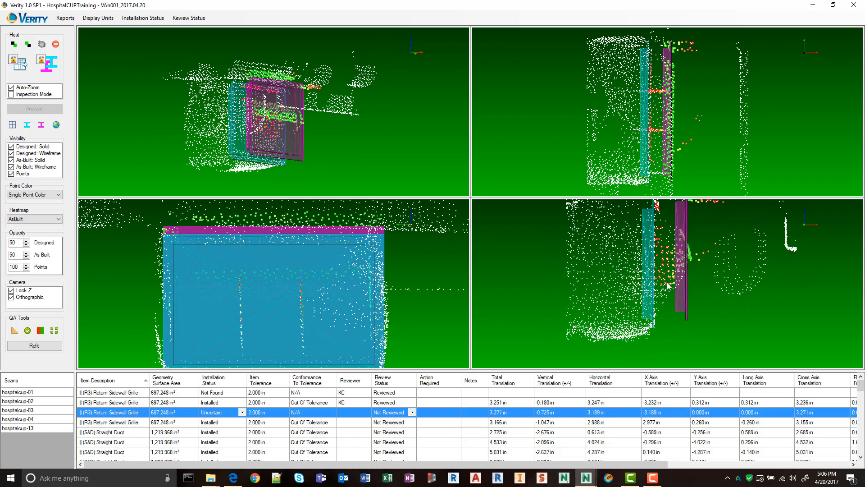
{"action": "middle_click_drag", "start_coordinate": [668, 285], "coordinate": [655, 324]}
Recalculate the third grille's heatmap for its moved as-built position and mark the grille as reviewed.
{"action": "left_click", "coordinate": [40, 330]}
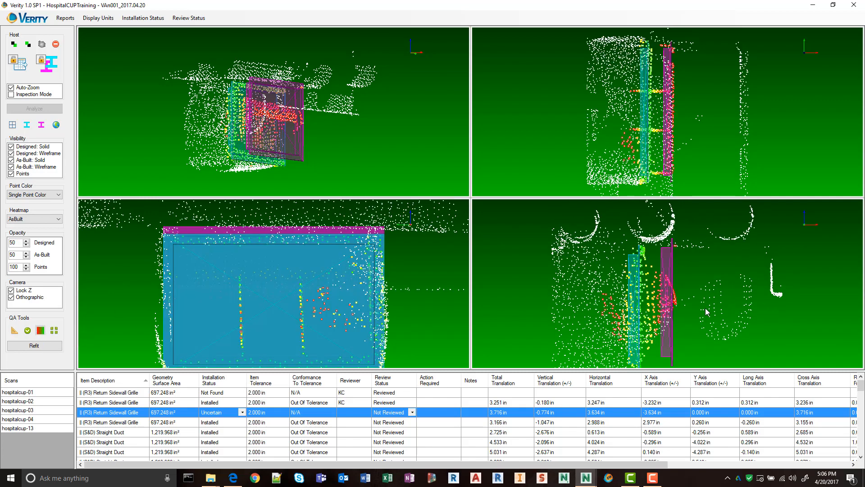
{"action": "left_click", "coordinate": [28, 331]}
Set the fourth (R3) Return Sidewall Grille's installation status to Not Found and mark the grille as reviewed.
{"action": "left_click", "coordinate": [133, 422]}
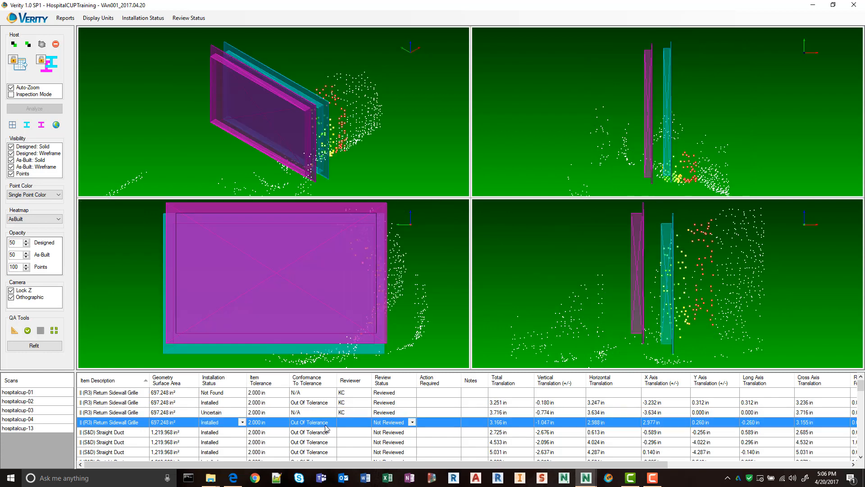
{"action": "middle_click_drag", "start_coordinate": [397, 109], "coordinate": [210, 128]}
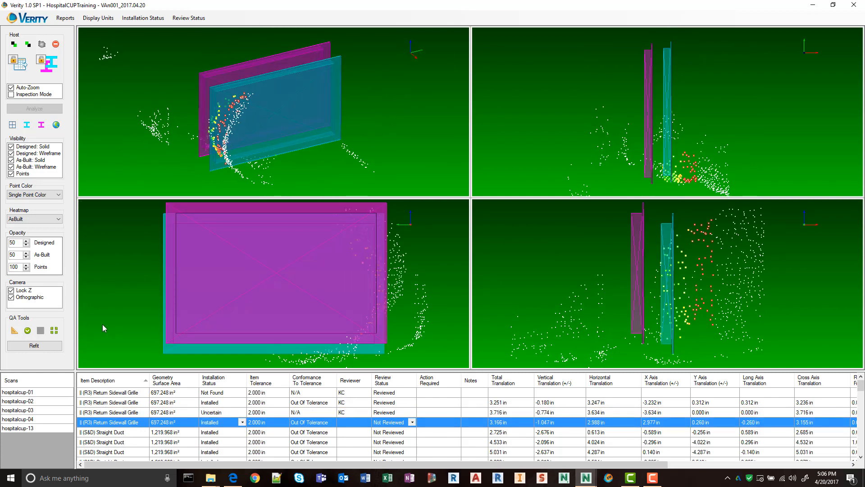
{"action": "left_click", "coordinate": [242, 422]}
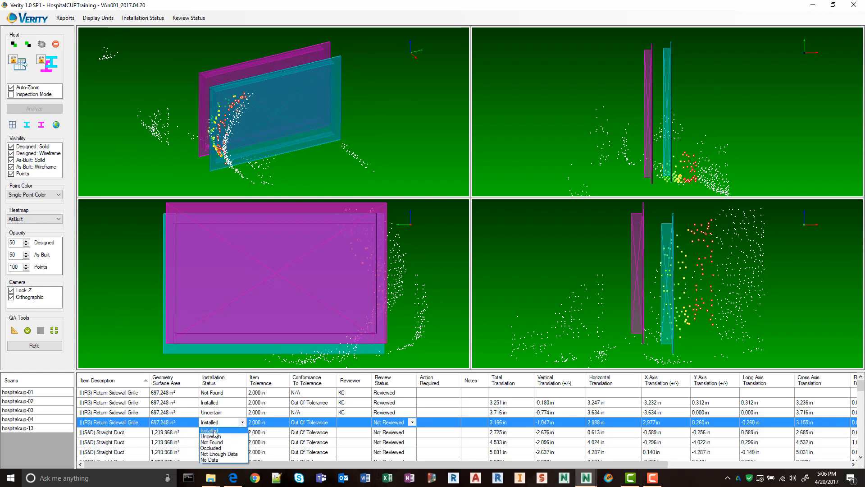
{"action": "left_click", "coordinate": [219, 442]}
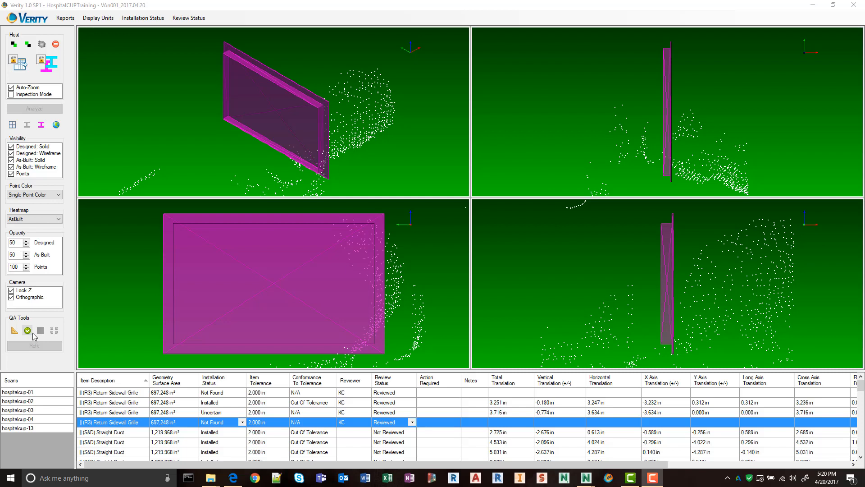
Examine the first (S&D) Straight Duct's as-built model against the scan points and the designed model from several angles.
{"action": "left_click", "coordinate": [119, 433]}
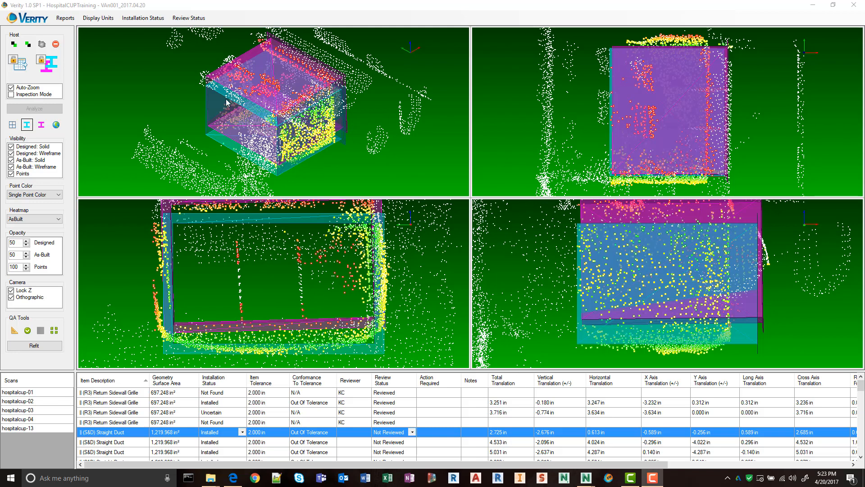
{"action": "left_click_drag", "start_coordinate": [347, 121], "coordinate": [205, 85]}
{"action": "scroll", "coordinate": [254, 84], "scroll_direction": "up", "scroll_amount": 5}
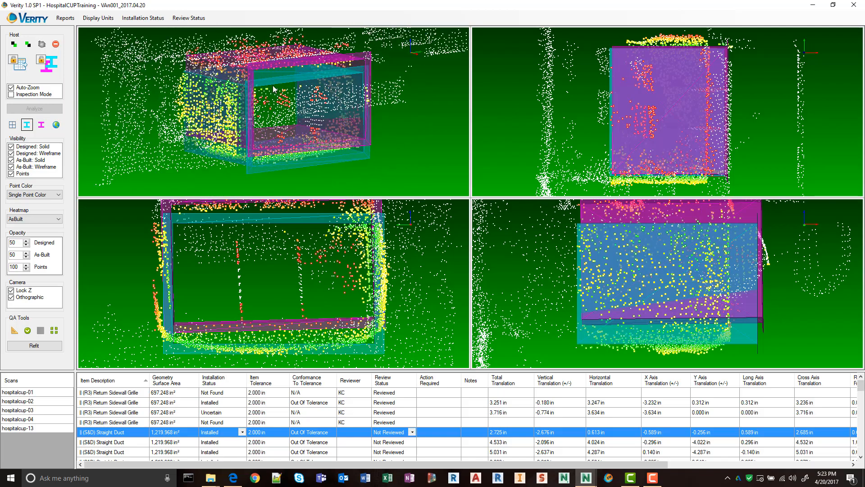
{"action": "middle_click_drag", "start_coordinate": [266, 81], "coordinate": [410, 50]}
{"action": "left_click_drag", "start_coordinate": [351, 81], "coordinate": [244, 126]}
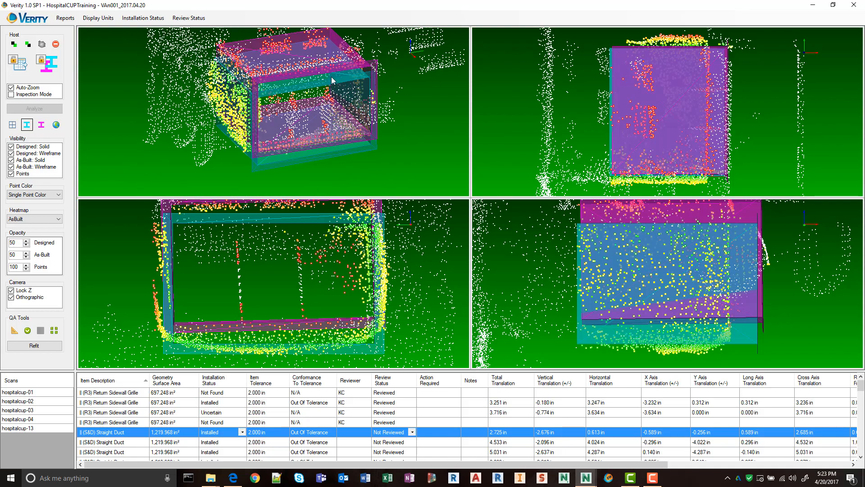
{"action": "left_click_drag", "start_coordinate": [311, 85], "coordinate": [383, 105]}
{"action": "scroll", "coordinate": [270, 99], "scroll_direction": "up", "scroll_amount": 4}
{"action": "left_click_drag", "start_coordinate": [235, 155], "coordinate": [352, 134]}
{"action": "scroll", "coordinate": [353, 134], "scroll_direction": "down", "scroll_amount": 5}
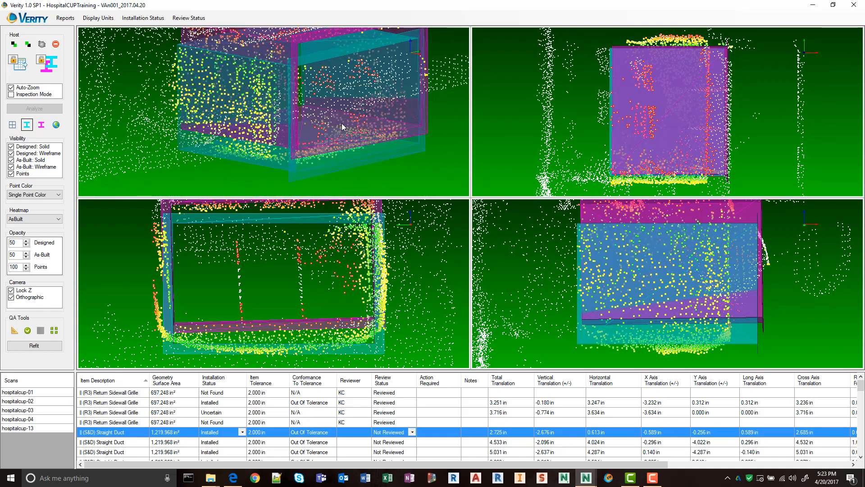
{"action": "middle_click_drag", "start_coordinate": [326, 130], "coordinate": [287, 158]}
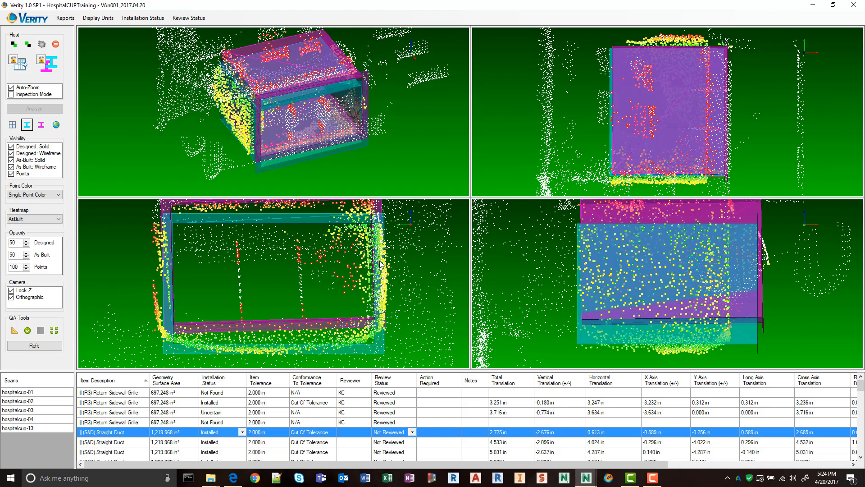
{"action": "scroll", "coordinate": [367, 262], "scroll_direction": "down", "scroll_amount": 5}
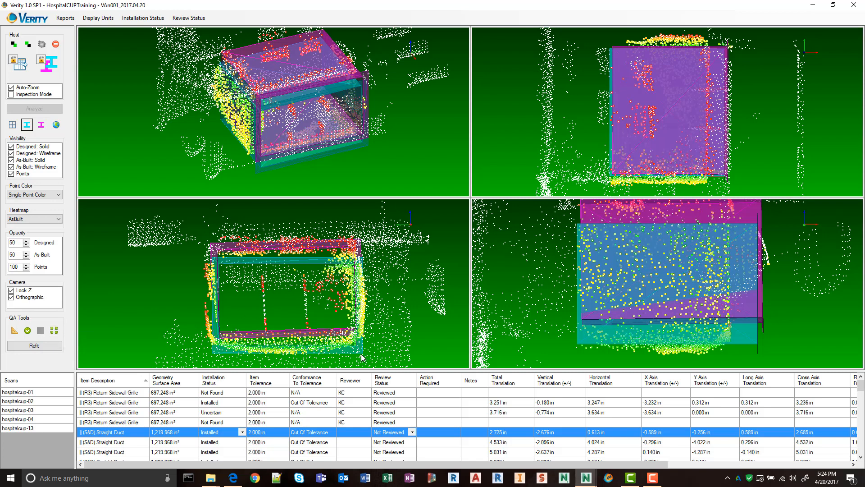
Reset the first duct's as-built model to the designed position and align it with the scan, about 3.5 in horizontally and 0.57 in lower.
{"action": "left_click", "coordinate": [52, 344]}
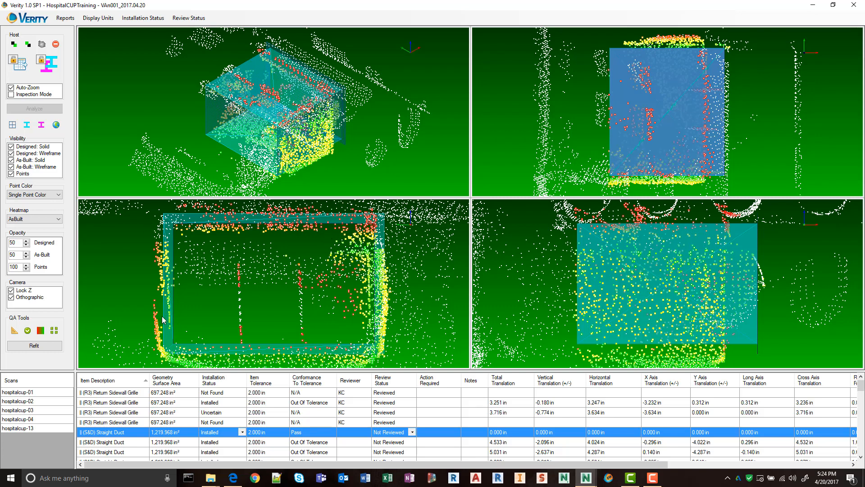
{"action": "scroll", "coordinate": [311, 305], "scroll_direction": "down", "scroll_amount": 2}
{"action": "middle_click_drag", "start_coordinate": [264, 294], "coordinate": [286, 278]}
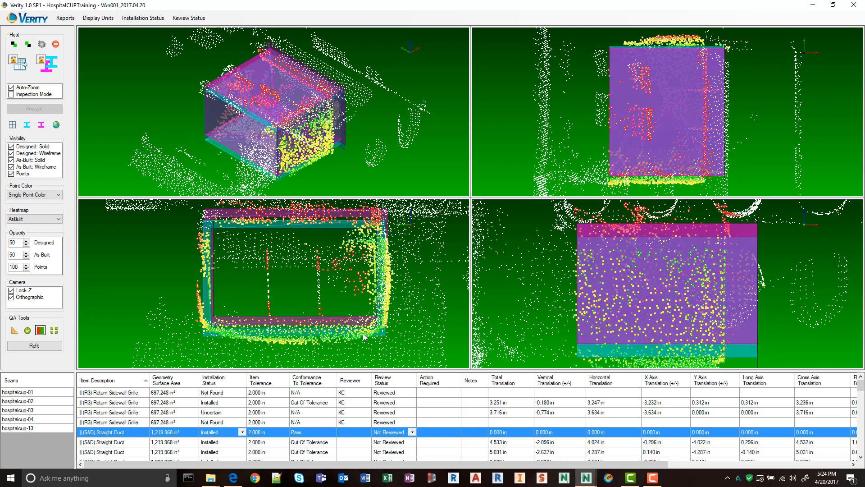
{"action": "scroll", "coordinate": [815, 334], "scroll_direction": "down", "scroll_amount": 1}
{"action": "middle_click_drag", "start_coordinate": [814, 334], "coordinate": [827, 307]}
{"action": "left_click_drag", "start_coordinate": [759, 320], "coordinate": [726, 312]}
{"action": "middle_click_drag", "start_coordinate": [690, 266], "coordinate": [700, 298]}
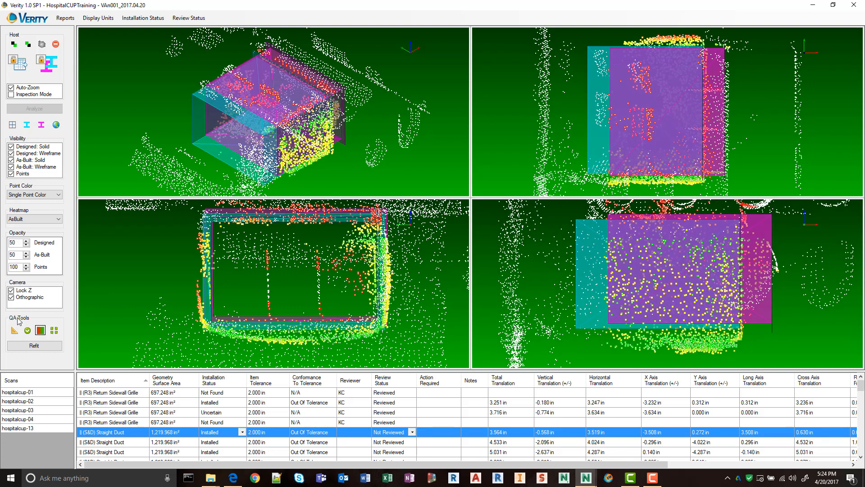
Recalculate the first duct's heatmap and lower its as-built model to about 0.77 in below the designed position.
{"action": "left_click", "coordinate": [40, 332]}
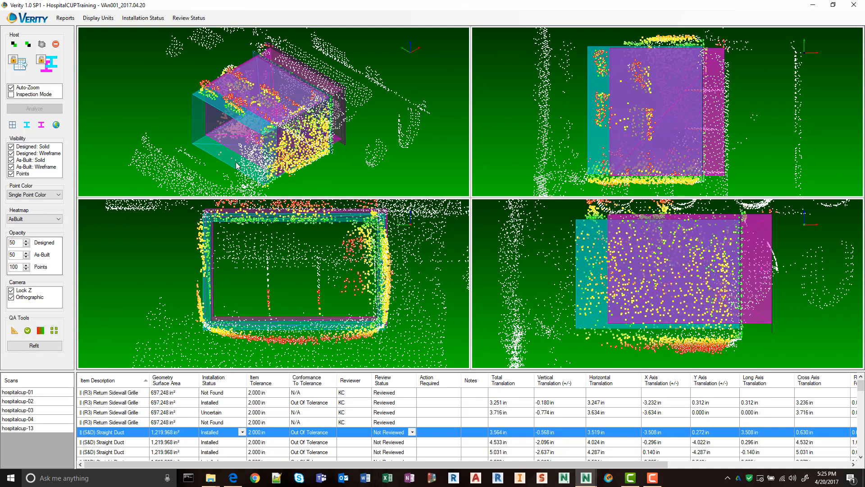
{"action": "left_click_drag", "start_coordinate": [236, 164], "coordinate": [148, 148]}
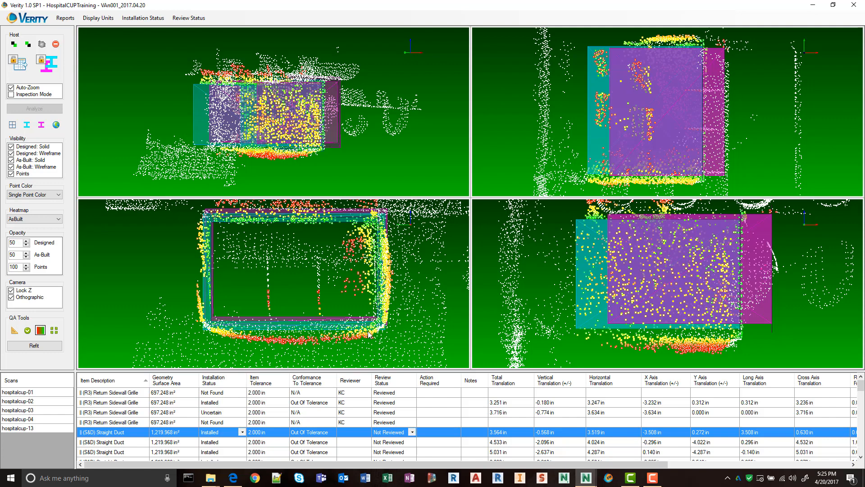
{"action": "scroll", "coordinate": [368, 333], "scroll_direction": "up", "scroll_amount": 1}
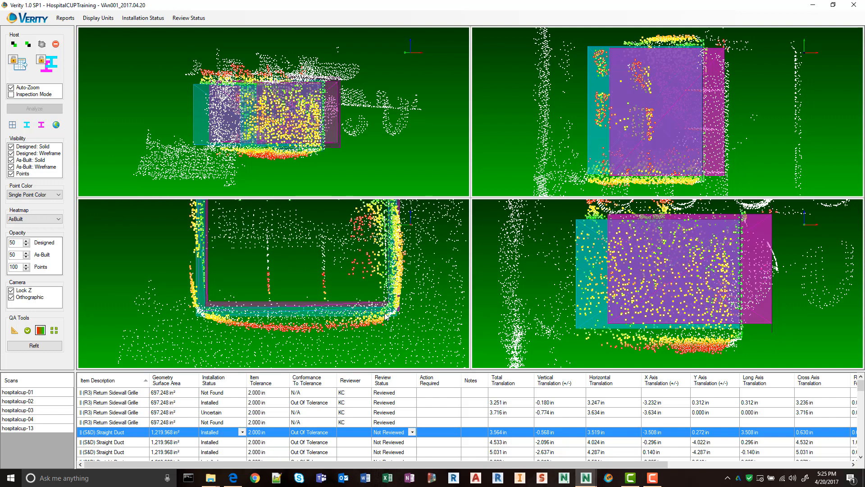
{"action": "left_click_drag", "start_coordinate": [386, 315], "coordinate": [385, 315]}
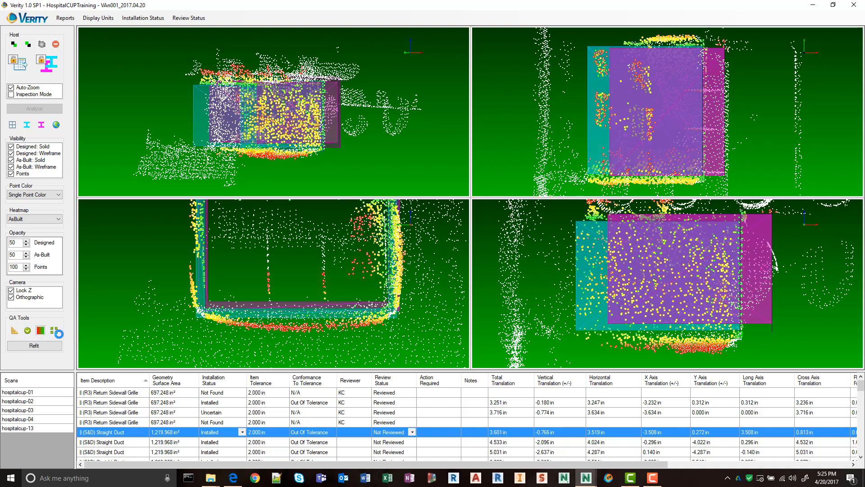
Check the first straight duct's refined fit from another angle and mark the duct as reviewed.
{"action": "scroll", "coordinate": [316, 291], "scroll_direction": "down", "scroll_amount": 3}
{"action": "left_click_drag", "start_coordinate": [310, 136], "coordinate": [476, 189]}
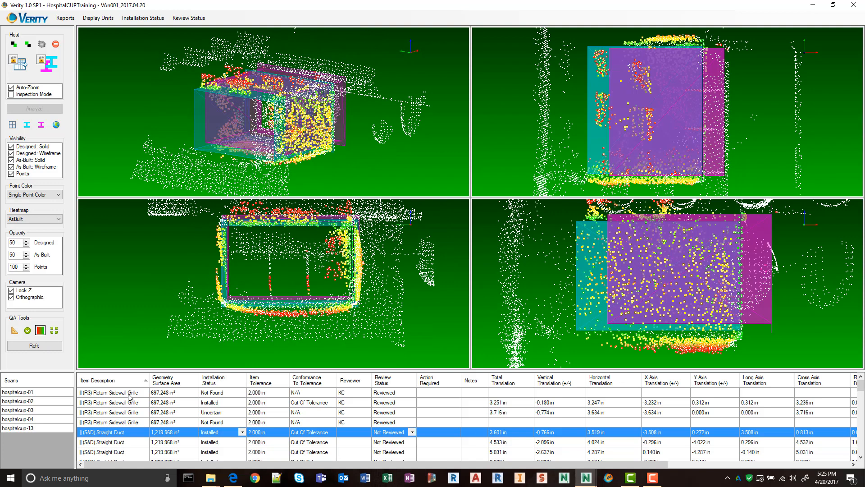
{"action": "left_click", "coordinate": [27, 330]}
Align the second (S&D) Straight Duct with the scan, about 3.2 in horizontally and 1.1 in below design, and mark it reviewed with an updated heatmap.
{"action": "left_click", "coordinate": [102, 441]}
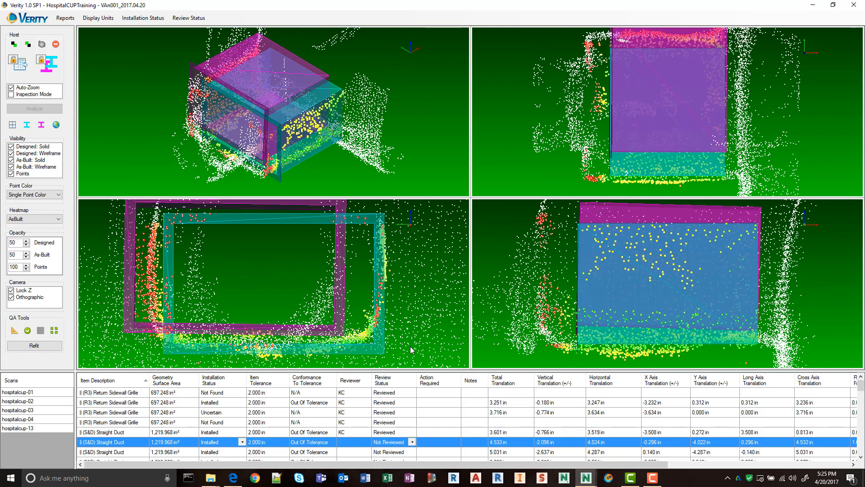
{"action": "left_click_drag", "start_coordinate": [381, 349], "coordinate": [372, 340]}
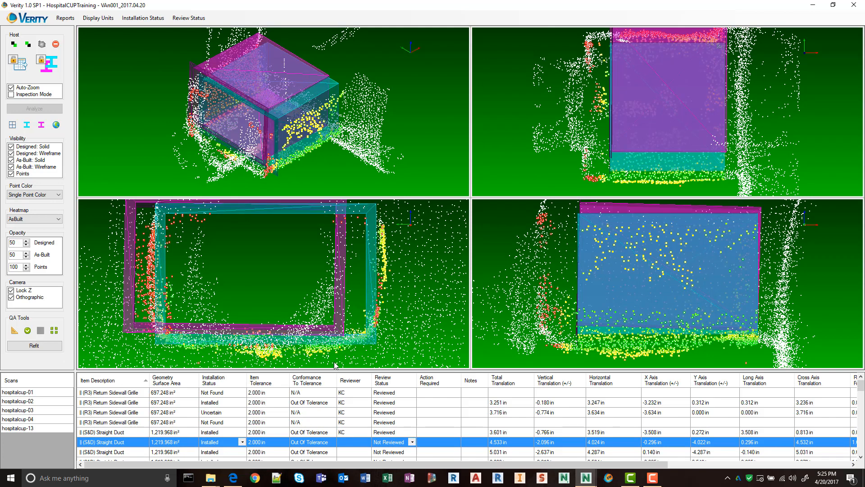
{"action": "left_click", "coordinate": [27, 331]}
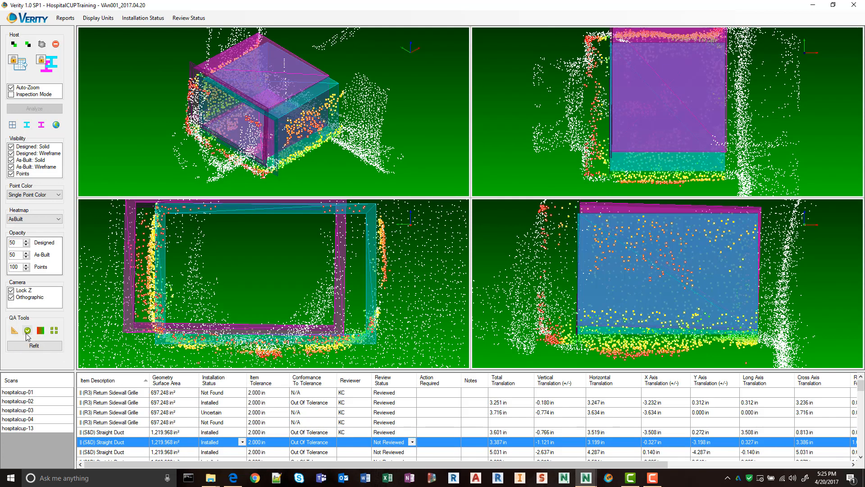
{"action": "left_click", "coordinate": [28, 330]}
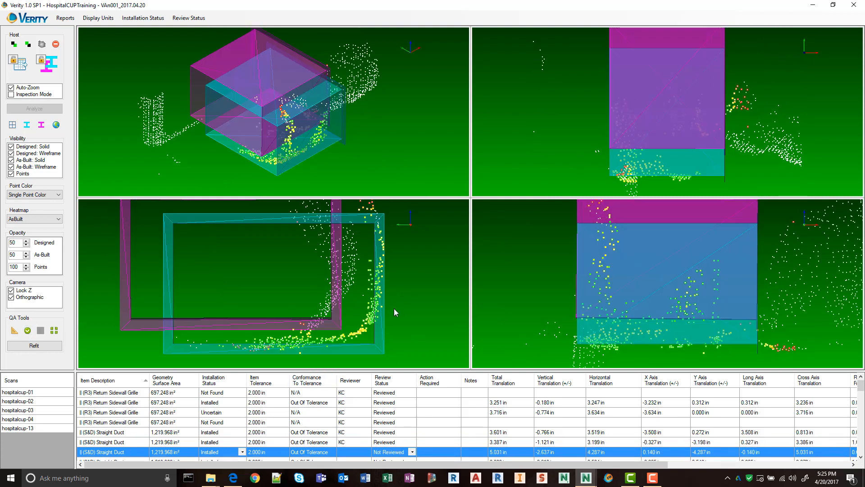
Try to align the third (S&D) Straight Duct's as-built model with the scan points, about 2.7 in horizontally and 1.2 in below the designed position.
{"action": "left_click_drag", "start_coordinate": [379, 349], "coordinate": [364, 333]}
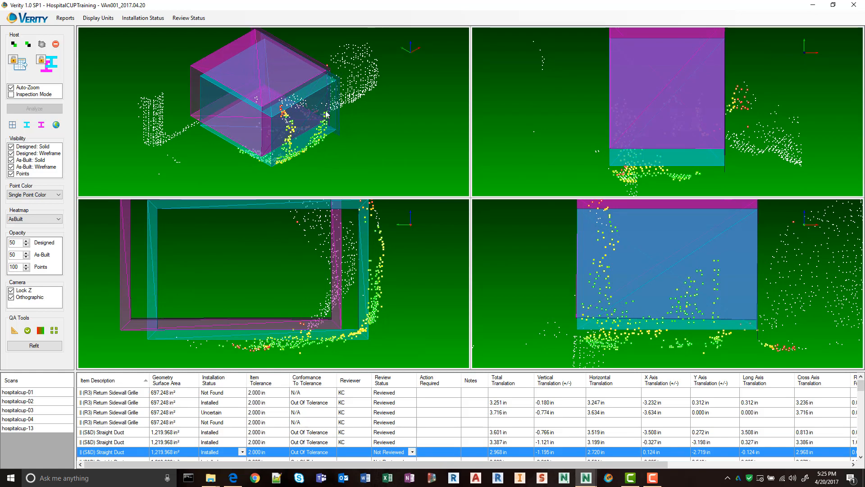
{"action": "middle_click_drag", "start_coordinate": [316, 124], "coordinate": [373, 303]}
{"action": "scroll", "coordinate": [391, 298], "scroll_direction": "down", "scroll_amount": 2}
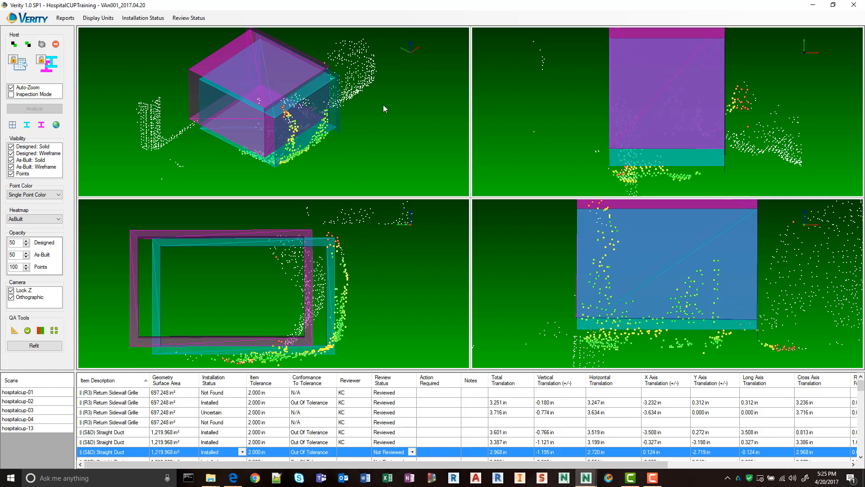
{"action": "middle_click_drag", "start_coordinate": [383, 104], "coordinate": [310, 127]}
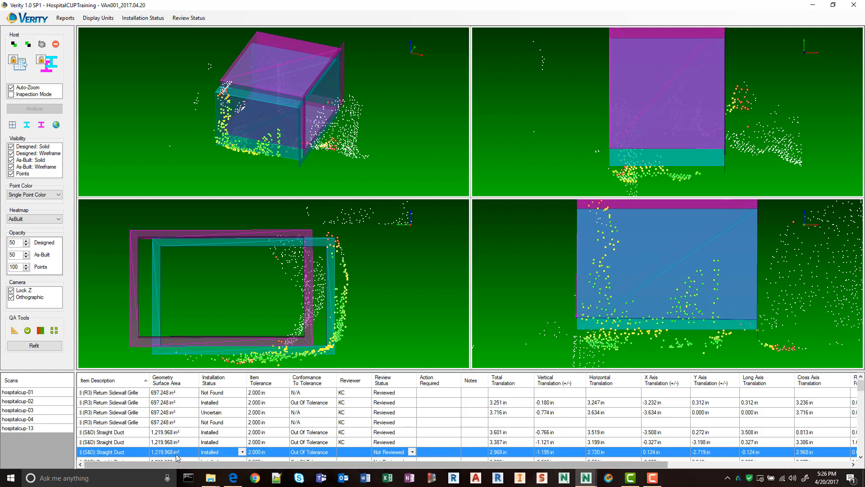
Set the third (S&D) Straight Duct's installation status to Occluded.
{"action": "left_click", "coordinate": [243, 452]}
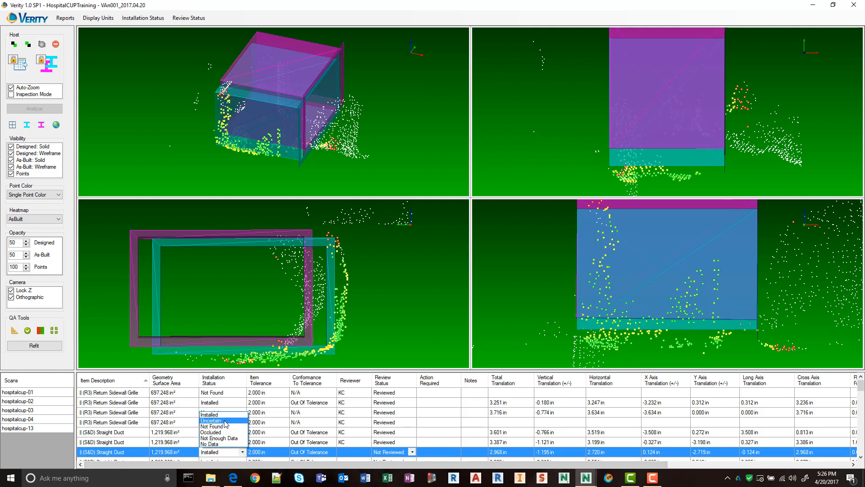
{"action": "left_click", "coordinate": [211, 432]}
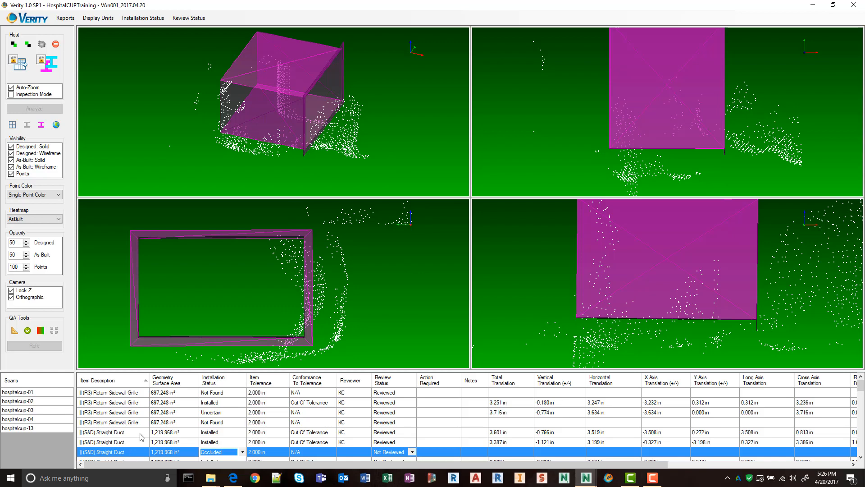
Align the last (TDF) Shoe Tap (Machine)'s as-built model with the scan, about 2.9 in horizontally and 1.0 in below design, and mark it reviewed.
{"action": "scroll", "coordinate": [142, 434], "scroll_direction": "down", "scroll_amount": 5}
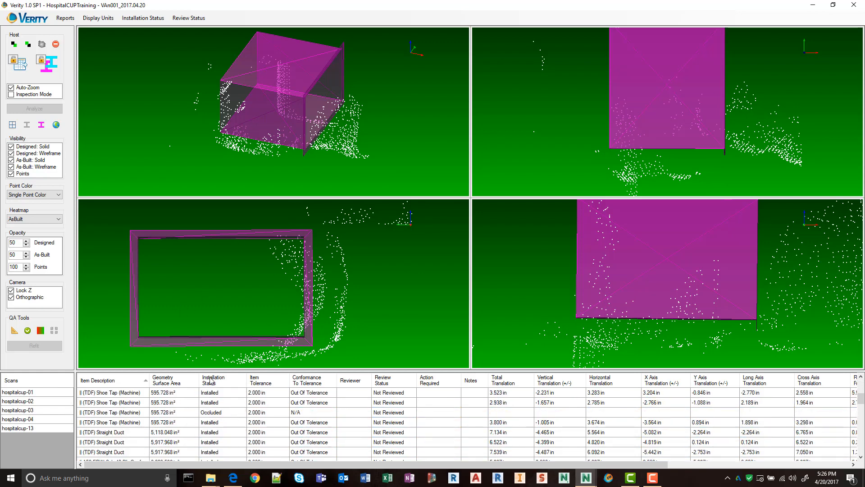
{"action": "left_click", "coordinate": [115, 425]}
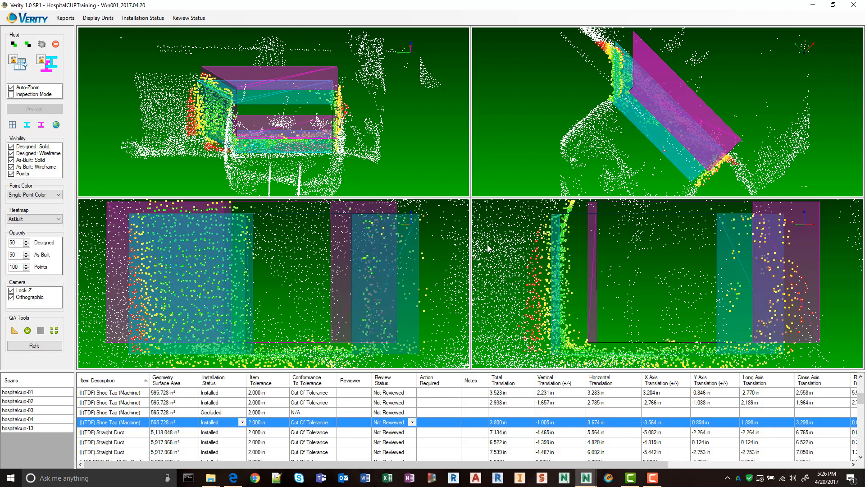
{"action": "left_click_drag", "start_coordinate": [265, 134], "coordinate": [282, 128]}
{"action": "left_click_drag", "start_coordinate": [288, 79], "coordinate": [304, 159]}
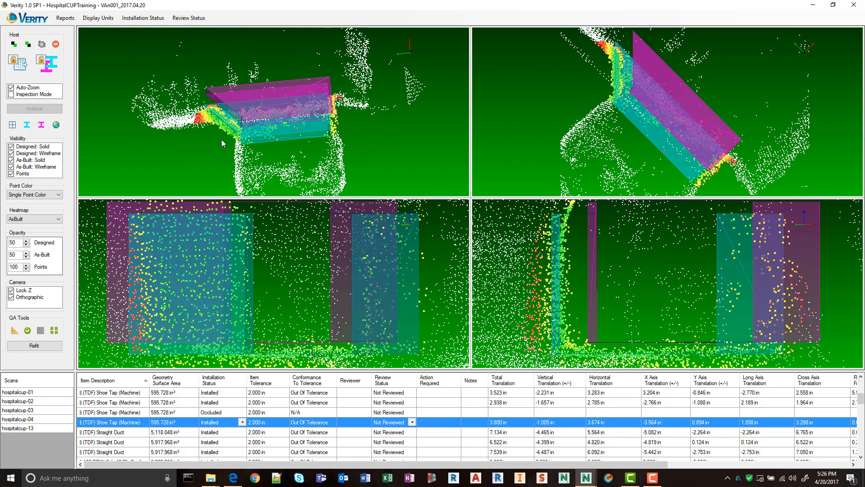
{"action": "mouse_move", "coordinate": [221, 139]}
{"action": "left_mouse_down"}
{"action": "mouse_move", "coordinate": [316, 83]}
{"action": "mouse_move", "coordinate": [309, 104]}
{"action": "mouse_move", "coordinate": [262, 136]}
{"action": "left_mouse_up"}
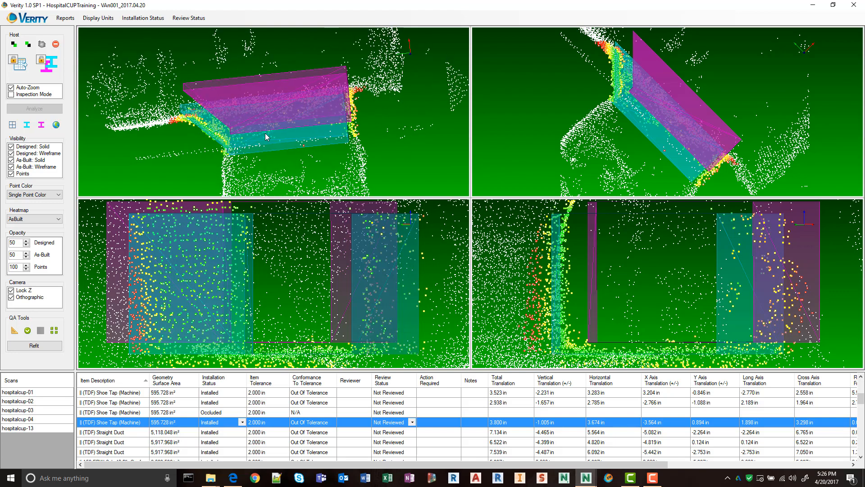
{"action": "mouse_move", "coordinate": [661, 136]}
{"action": "left_mouse_down"}
{"action": "mouse_move", "coordinate": [663, 129]}
{"action": "mouse_move", "coordinate": [663, 138]}
{"action": "left_mouse_up"}
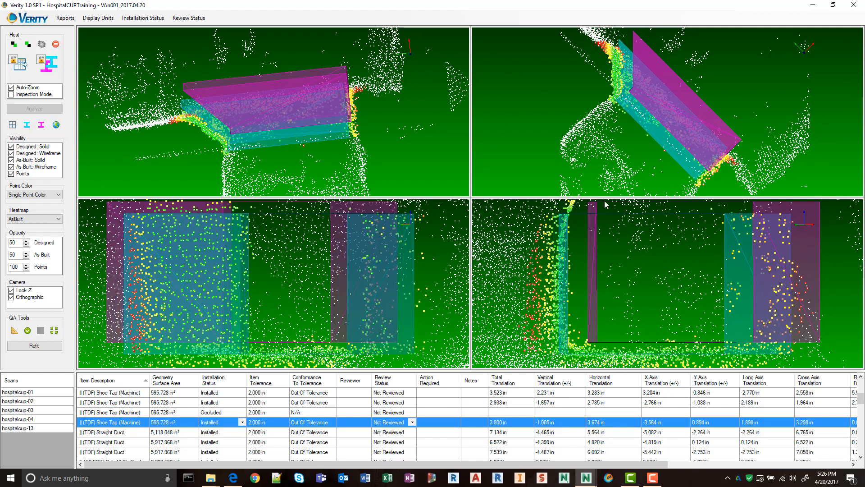
{"action": "scroll", "coordinate": [618, 301], "scroll_direction": "down", "scroll_amount": 3}
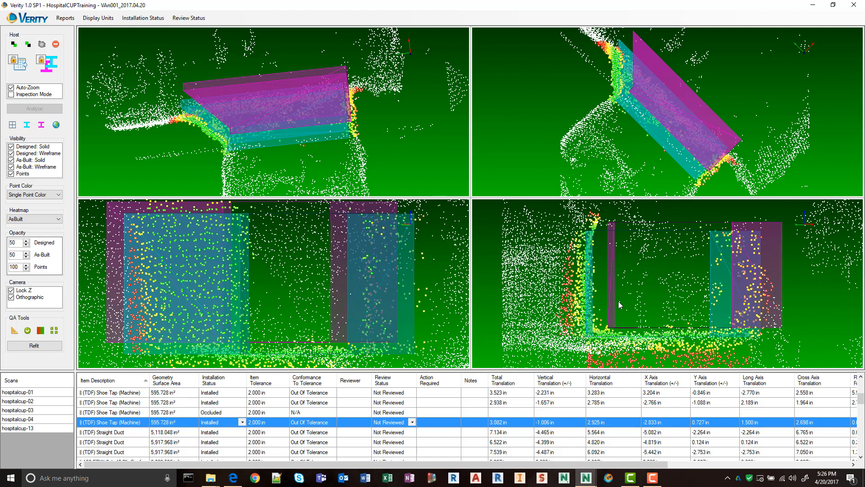
{"action": "left_click", "coordinate": [27, 330]}
Align the first (TDF) Straight Duct's as-built model with the scan, about 4.1 in horizontally and 2.3 in below design, and mark it reviewed.
{"action": "left_click", "coordinate": [114, 430]}
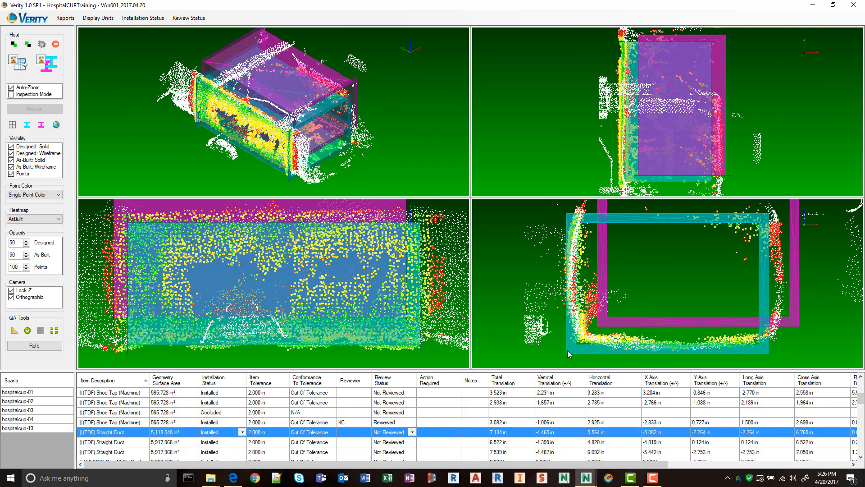
{"action": "left_click_drag", "start_coordinate": [567, 350], "coordinate": [578, 339]}
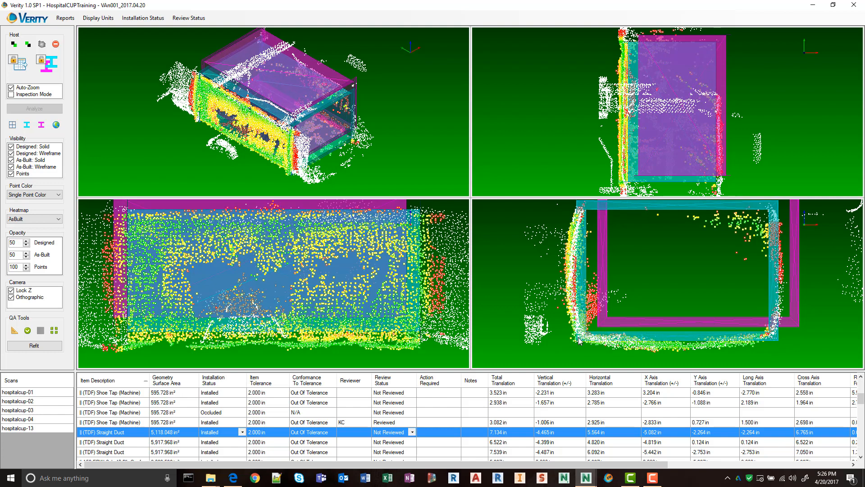
{"action": "left_click", "coordinate": [28, 330]}
Mark all items from the third (S&D) Straight Duct through the Occluded (TDF) Shoe Tap (Machine) as reviewed together.
{"action": "left_click", "coordinate": [108, 412]}
{"action": "scroll", "coordinate": [141, 426], "scroll_direction": "up", "scroll_amount": 1}
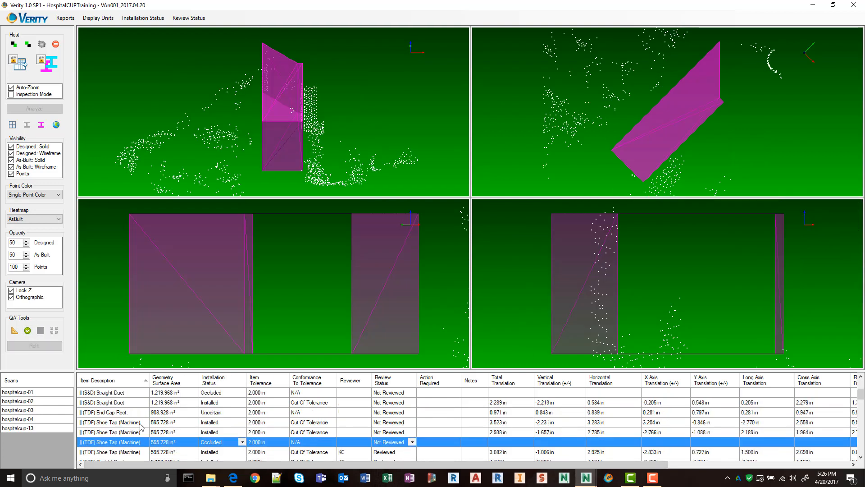
{"action": "scroll", "coordinate": [176, 418], "scroll_direction": "down", "scroll_amount": 1}
{"action": "scroll", "coordinate": [175, 418], "scroll_direction": "up", "scroll_amount": 1}
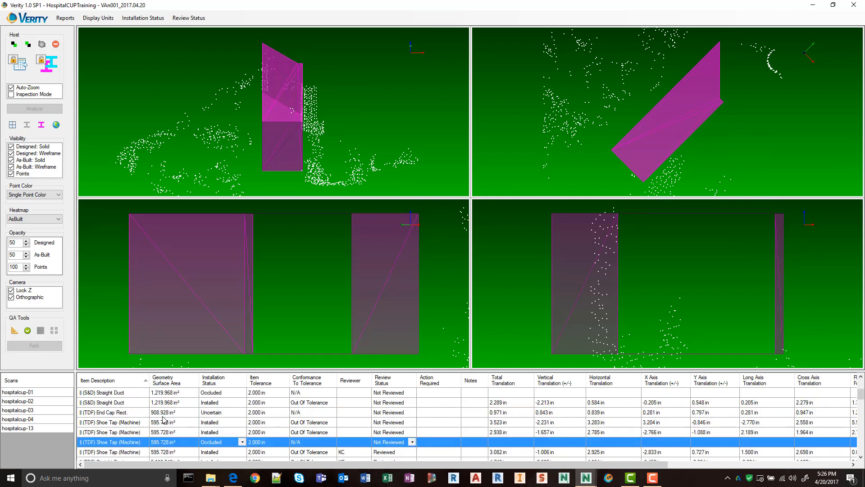
{"action": "scroll", "coordinate": [151, 420], "scroll_direction": "up", "scroll_amount": 1}
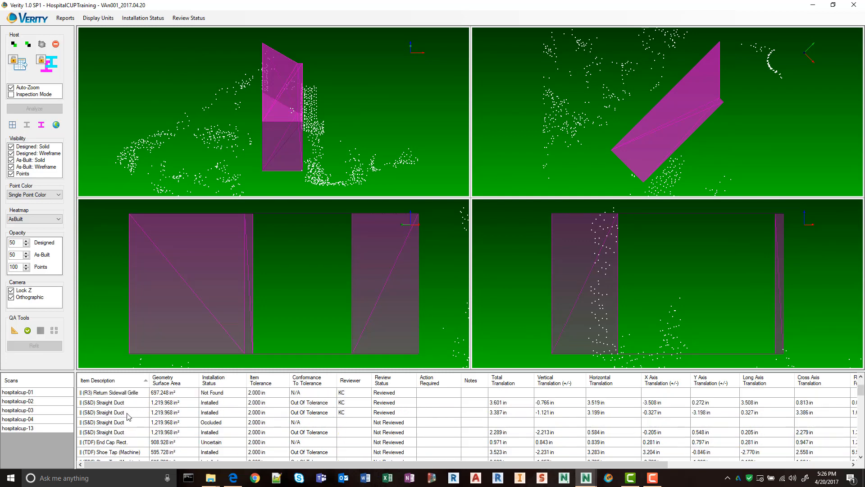
{"action": "left_click", "coordinate": [127, 413], "text": "shift"}
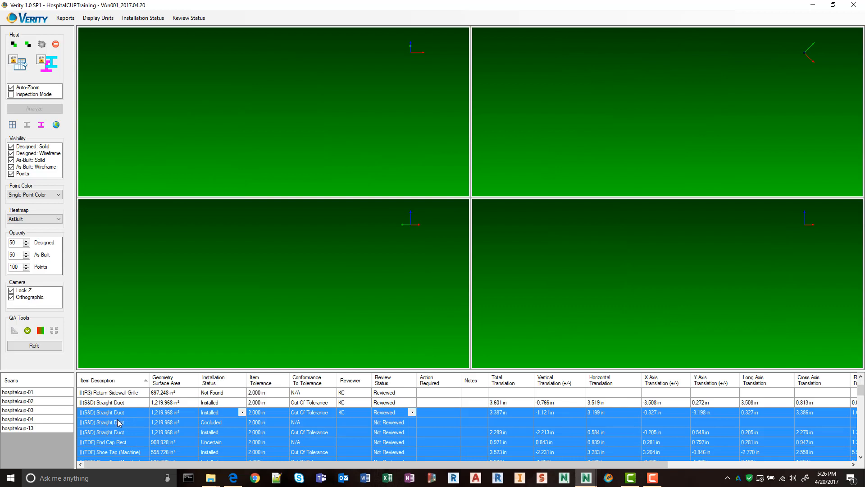
{"action": "left_click", "coordinate": [119, 422], "text": "shift"}
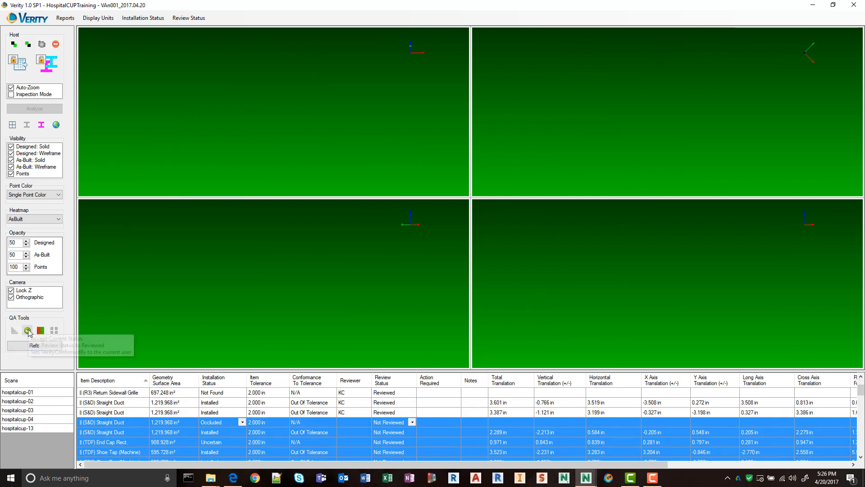
{"action": "left_click", "coordinate": [27, 330]}
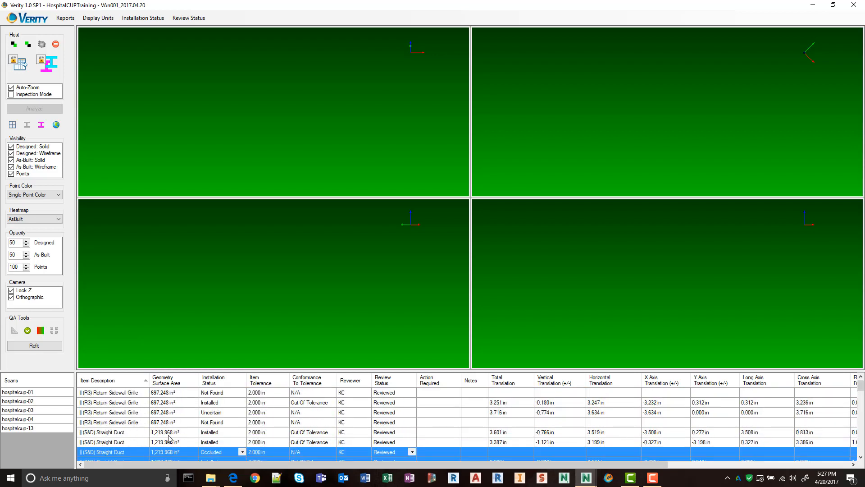
Align the second (TDF) Straight Duct's as-built model with the scan, about 4.0 in horizontally and 2.8 in below design, and mark it reviewed.
{"action": "left_click", "coordinate": [131, 433]}
{"action": "scroll", "coordinate": [253, 422], "scroll_direction": "down", "scroll_amount": 10}
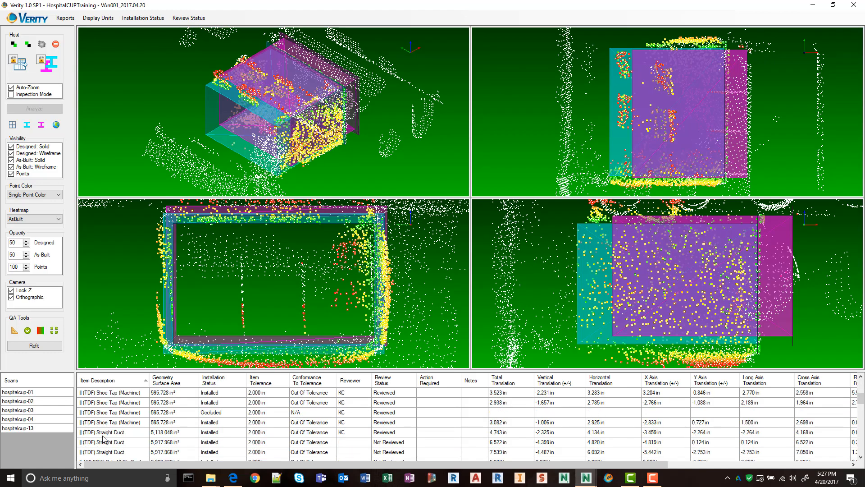
{"action": "left_click", "coordinate": [124, 441]}
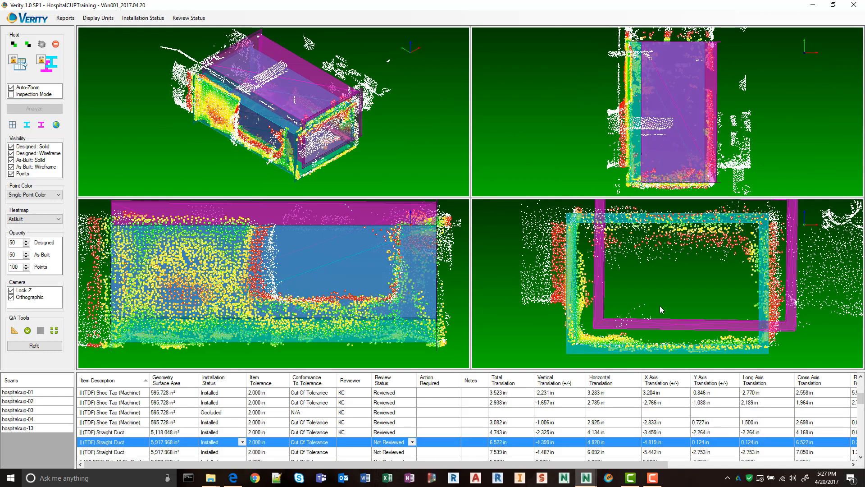
{"action": "left_click_drag", "start_coordinate": [572, 352], "coordinate": [577, 342]}
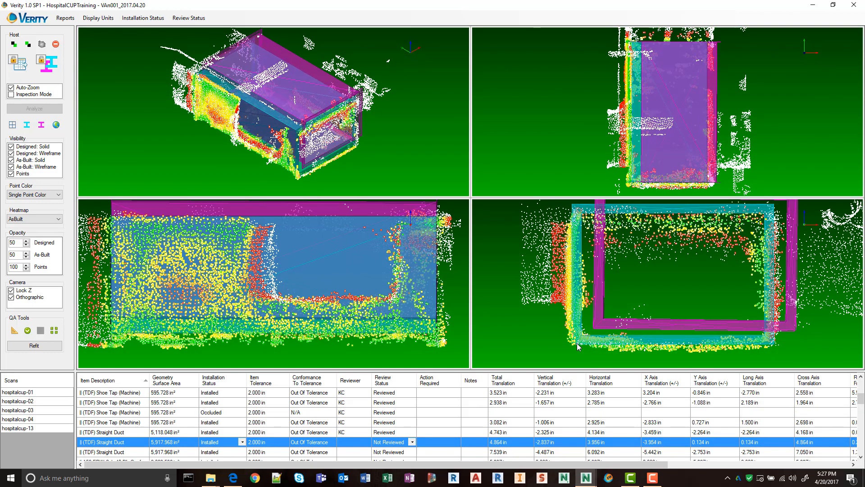
{"action": "left_click", "coordinate": [27, 331]}
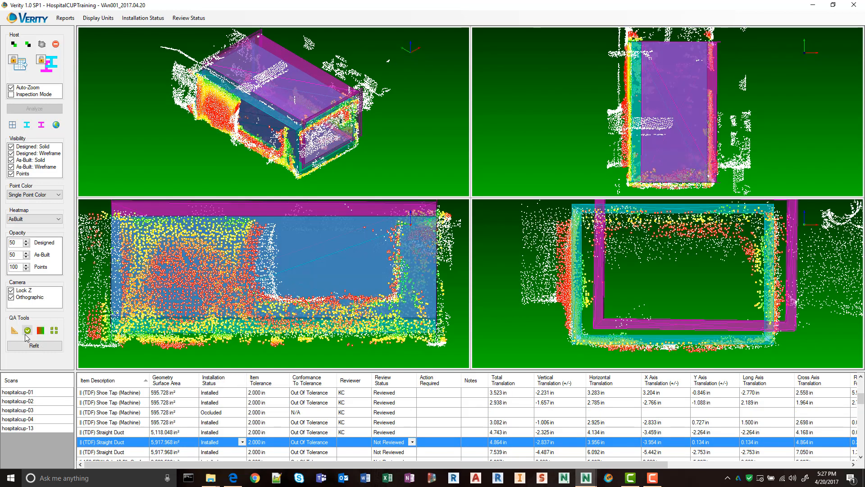
Align the third (TDF) Straight Duct with the scan, about 4.5 in horizontally and 2.7 in below design, and mark it reviewed with an updated heatmap.
{"action": "left_click", "coordinate": [102, 452]}
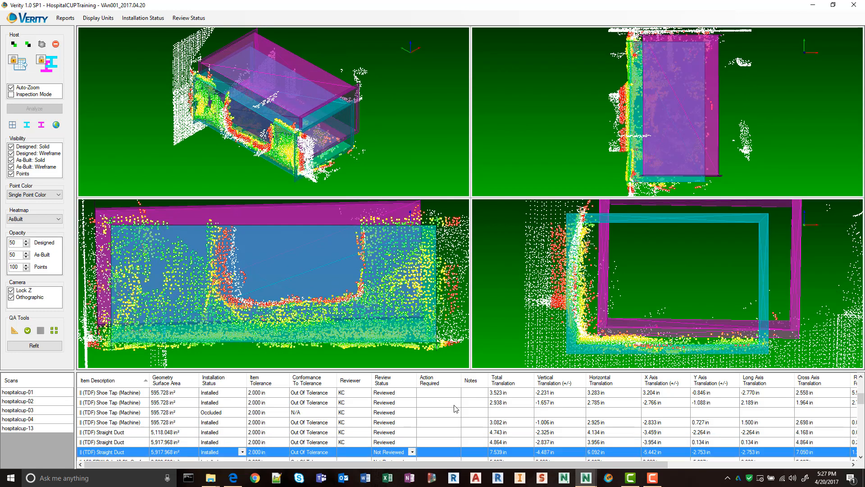
{"action": "left_click_drag", "start_coordinate": [585, 338], "coordinate": [583, 340]}
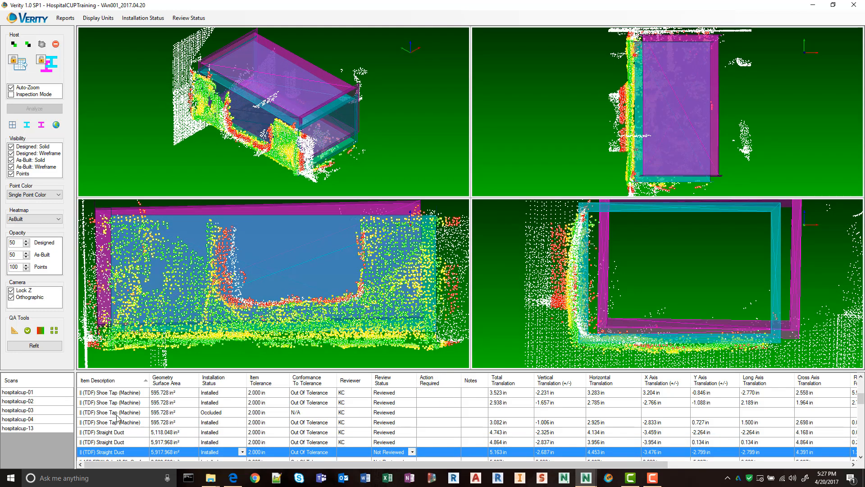
{"action": "left_click", "coordinate": [28, 331]}
{"action": "scroll", "coordinate": [160, 430], "scroll_direction": "down", "scroll_amount": 1}
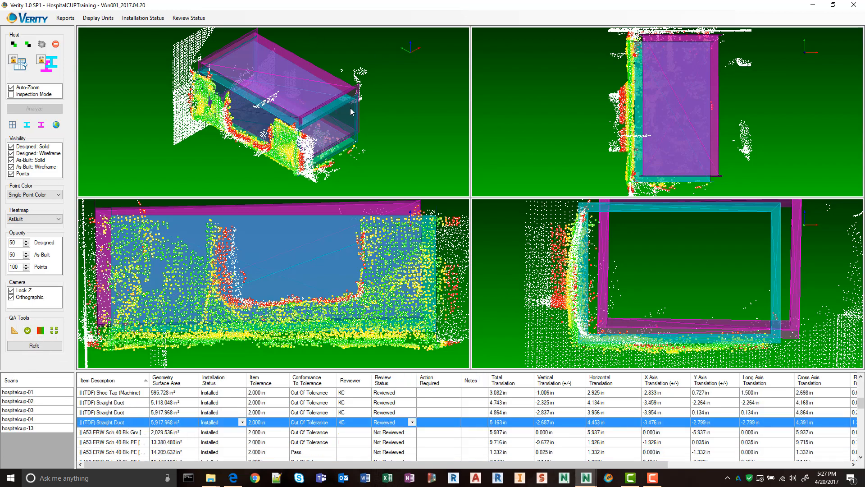
{"action": "middle_click_drag", "start_coordinate": [351, 108], "coordinate": [267, 174]}
{"action": "middle_click_drag", "start_coordinate": [153, 154], "coordinate": [333, 135]}
{"action": "left_click", "coordinate": [40, 330]}
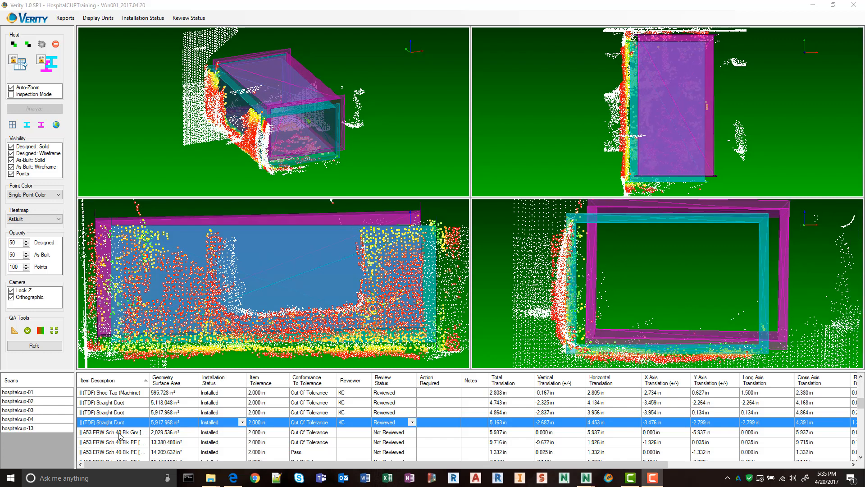
Examine the A53 ERW Sch 40 Blk Grv pipe's designed and as-built models against the scan points from several angles.
{"action": "left_click", "coordinate": [120, 432]}
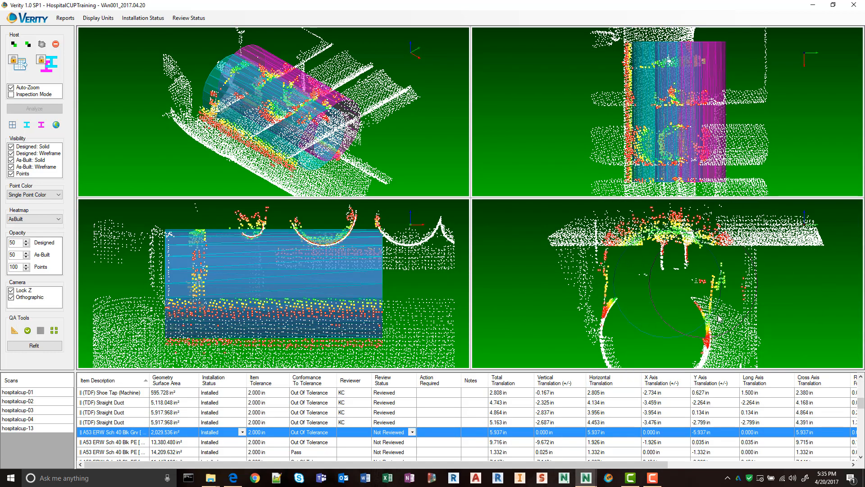
{"action": "middle_click_drag", "start_coordinate": [399, 138], "coordinate": [325, 100]}
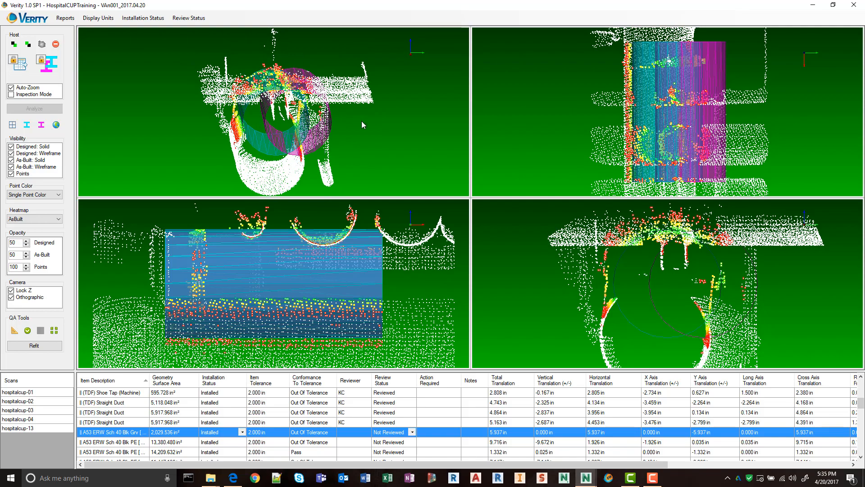
{"action": "middle_click_drag", "start_coordinate": [355, 149], "coordinate": [302, 135]}
{"action": "middle_click_drag", "start_coordinate": [286, 167], "coordinate": [361, 129]}
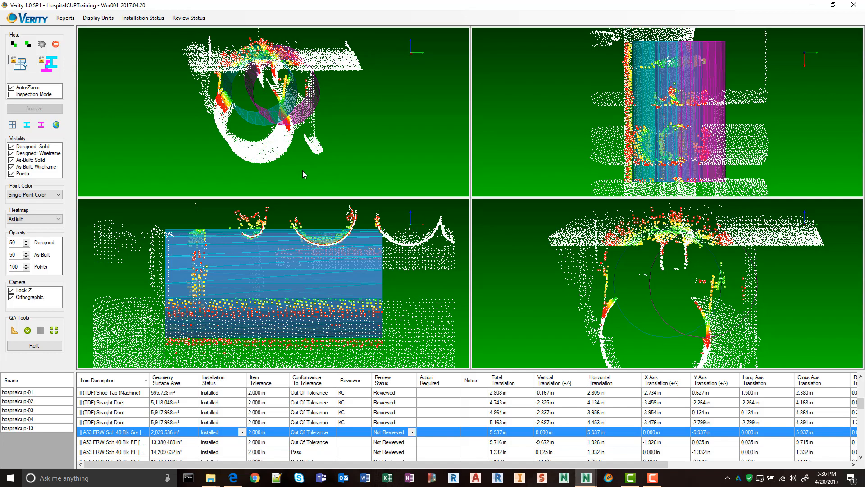
{"action": "middle_click_drag", "start_coordinate": [319, 100], "coordinate": [291, 82]}
{"action": "scroll", "coordinate": [246, 89], "scroll_direction": "up", "scroll_amount": 3}
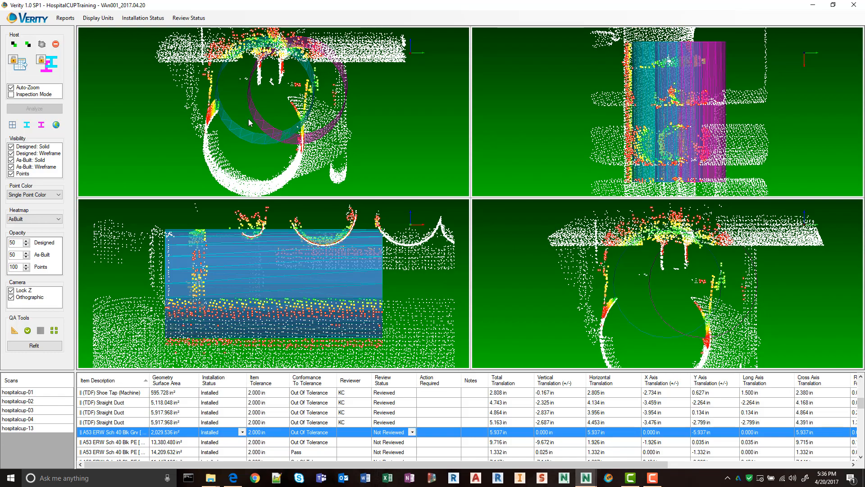
{"action": "middle_click_drag", "start_coordinate": [249, 122], "coordinate": [310, 136]}
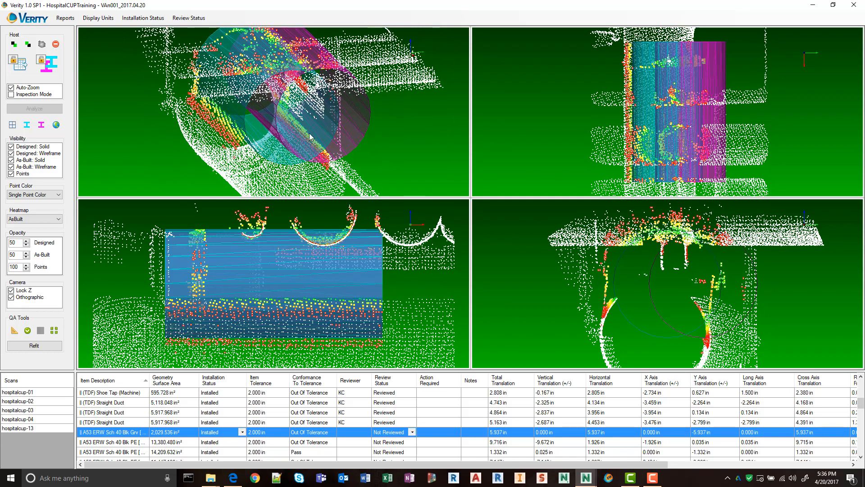
{"action": "middle_click_drag", "start_coordinate": [350, 172], "coordinate": [275, 80]}
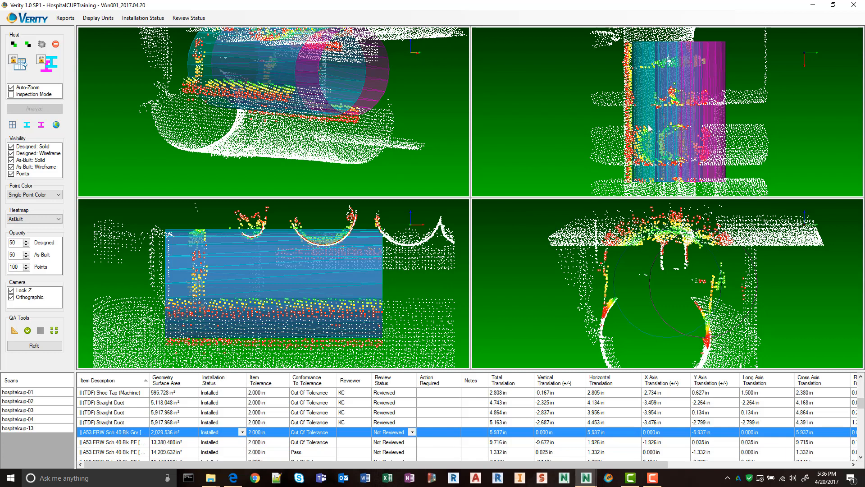
Move the A53 ERW Sch 40 Blk Grv pipe's as-built model onto the scanned pipe and refit it, about 8.1 in horizontally and 9.1 in below design.
{"action": "left_click_drag", "start_coordinate": [648, 126], "coordinate": [639, 126]}
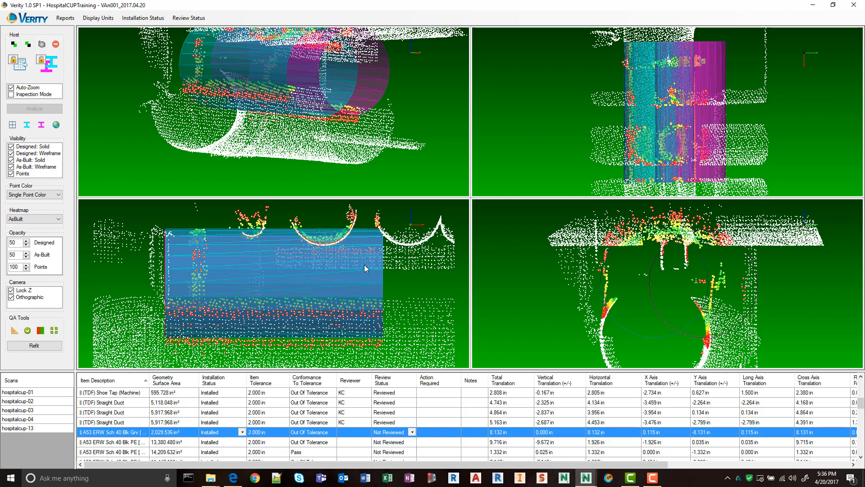
{"action": "middle_click_drag", "start_coordinate": [366, 298], "coordinate": [364, 262]}
{"action": "scroll", "coordinate": [364, 262], "scroll_direction": "down", "scroll_amount": 1}
{"action": "left_click_drag", "start_coordinate": [331, 230], "coordinate": [338, 282]}
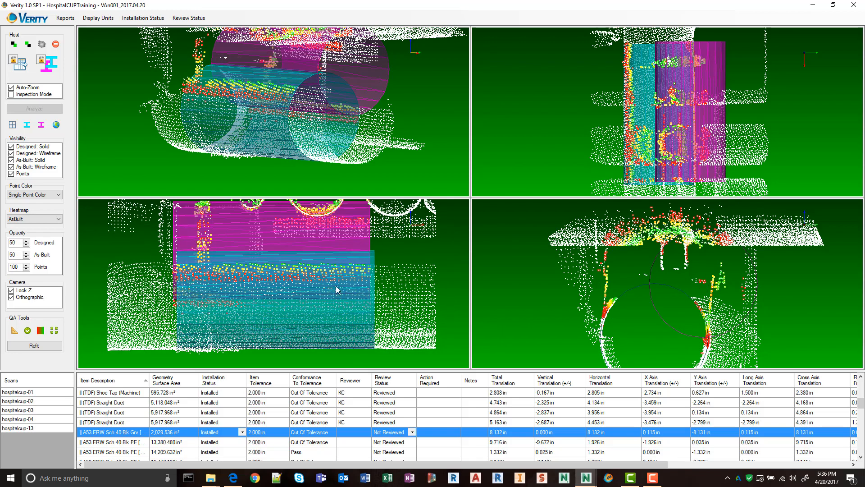
{"action": "left_click", "coordinate": [40, 347]}
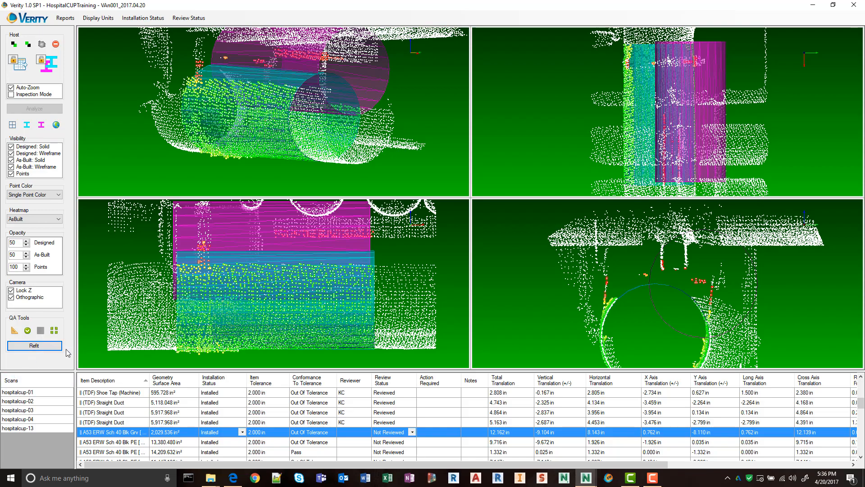
Check the refitted A53 ERW Sch 40 Blk Grv pipe against the scan and mark it reviewed.
{"action": "middle_click_drag", "start_coordinate": [333, 100], "coordinate": [179, 123]}
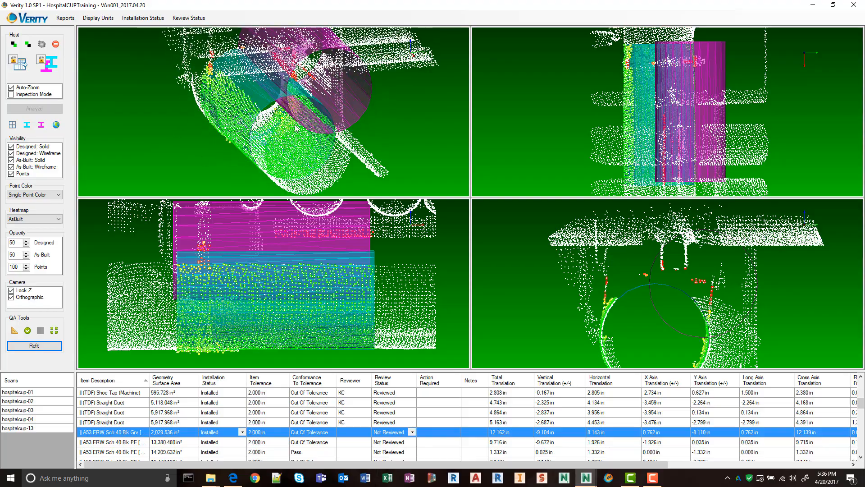
{"action": "middle_click_drag", "start_coordinate": [223, 143], "coordinate": [90, 122]}
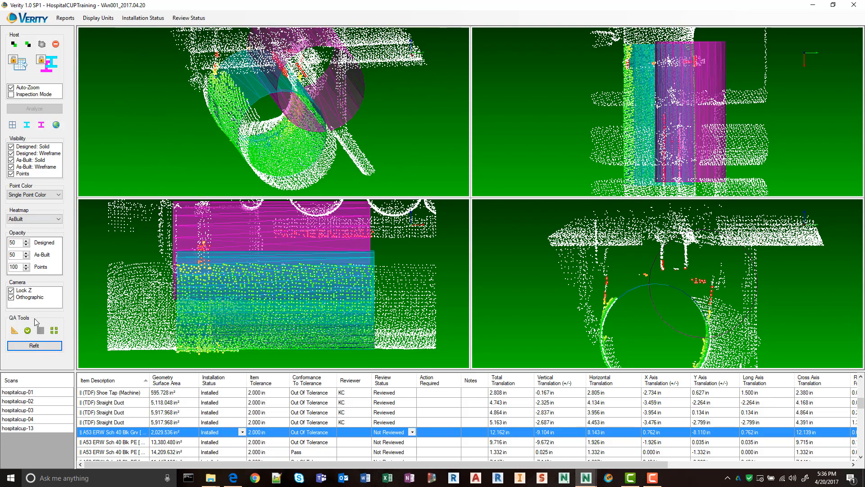
{"action": "left_click", "coordinate": [28, 330]}
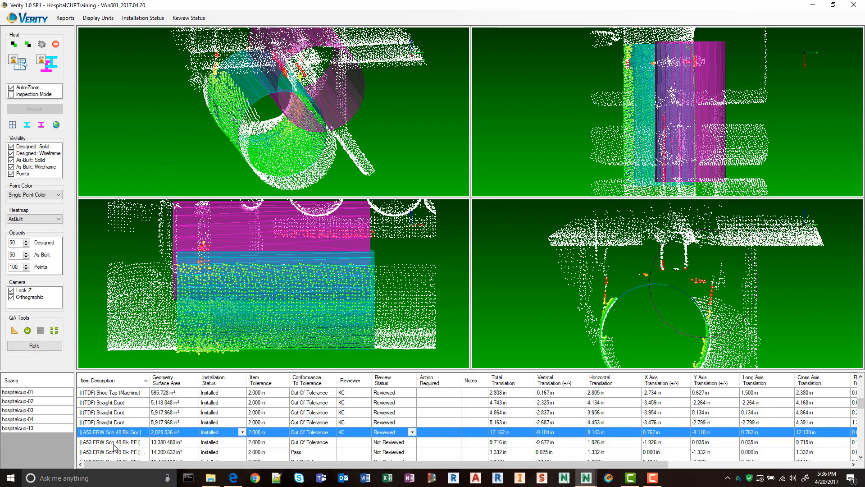
Check the first A53 ERW Sch 40 Blk PE pipe's as-built fit against the scan and mark it reviewed.
{"action": "left_click", "coordinate": [114, 443]}
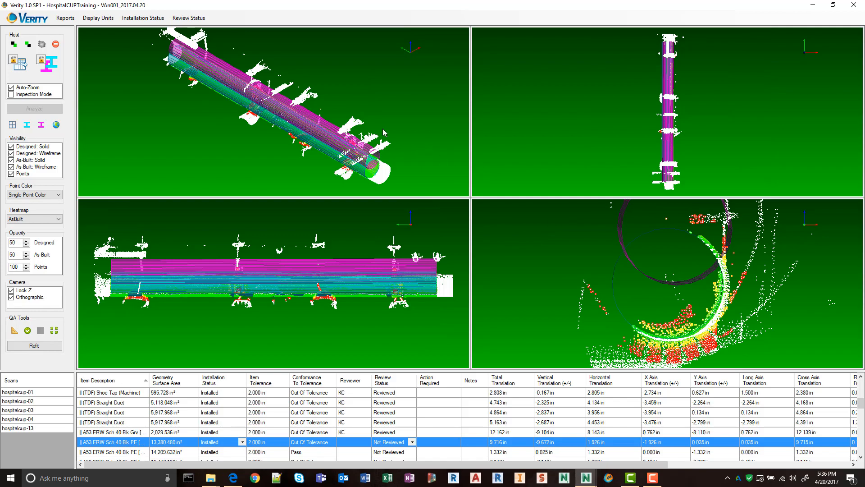
{"action": "middle_click_drag", "start_coordinate": [383, 132], "coordinate": [360, 118]}
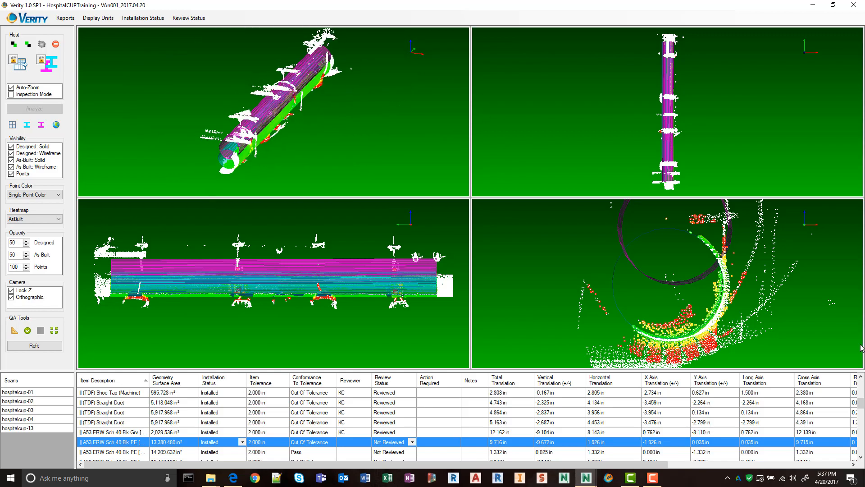
{"action": "mouse_move", "coordinate": [267, 165]}
{"action": "middle_mouse_down"}
{"action": "mouse_move", "coordinate": [442, 106]}
{"action": "mouse_move", "coordinate": [208, 137]}
{"action": "mouse_move", "coordinate": [256, 157]}
{"action": "middle_mouse_up"}
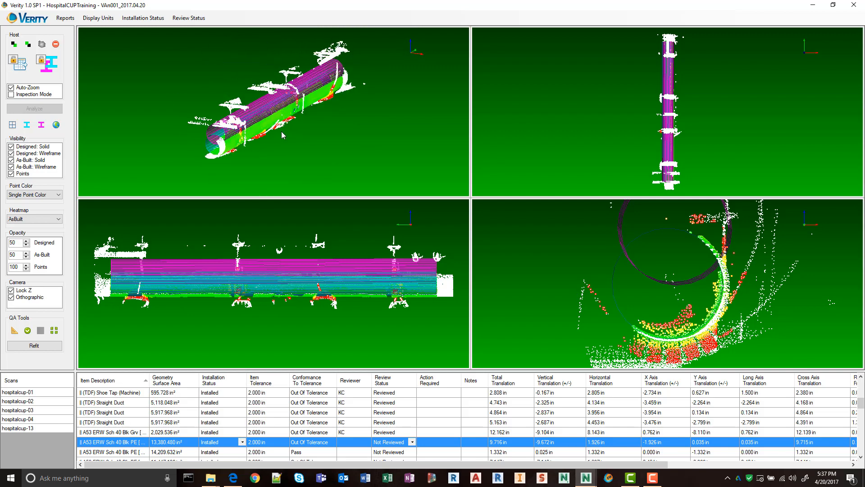
{"action": "middle_click_drag", "start_coordinate": [246, 116], "coordinate": [293, 147]}
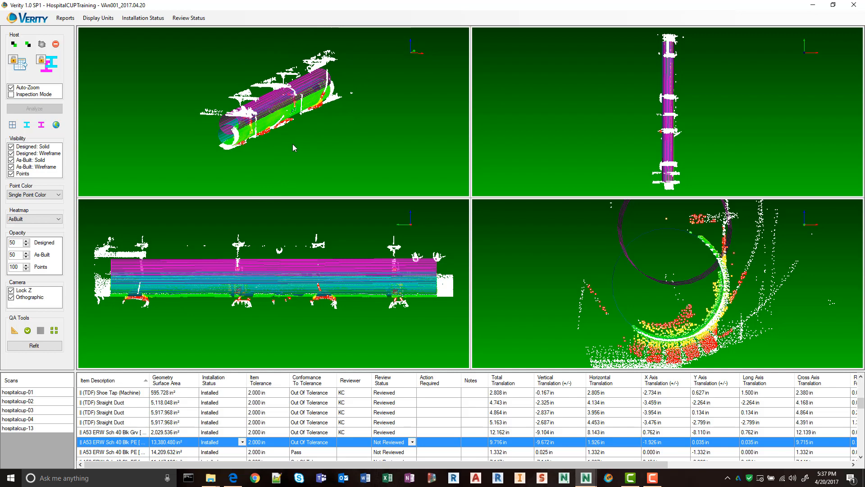
{"action": "left_click", "coordinate": [28, 331]}
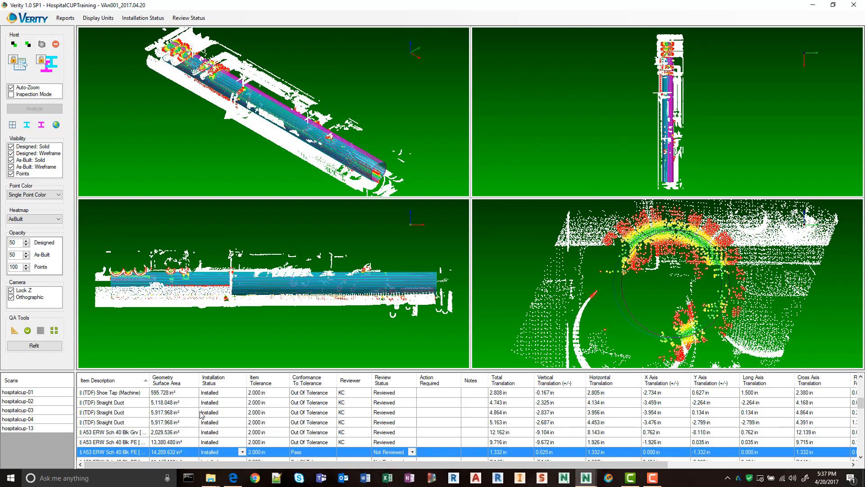
Move the 14,209.632 in² A53 ERW Sch 40 Blk PE pipe's as-built model onto the scanned pipe, refit it and mark it reviewed.
{"action": "middle_click_drag", "start_coordinate": [422, 150], "coordinate": [293, 115]}
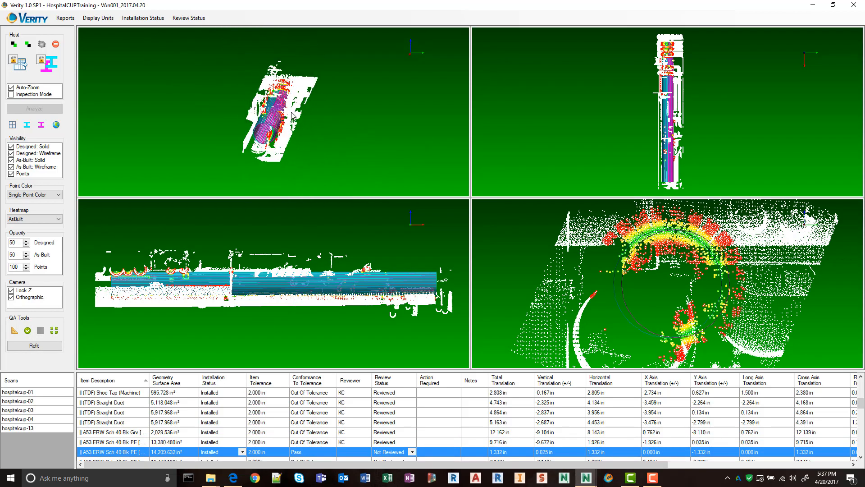
{"action": "scroll", "coordinate": [671, 270], "scroll_direction": "up", "scroll_amount": 2}
{"action": "middle_click_drag", "start_coordinate": [671, 275], "coordinate": [654, 240]}
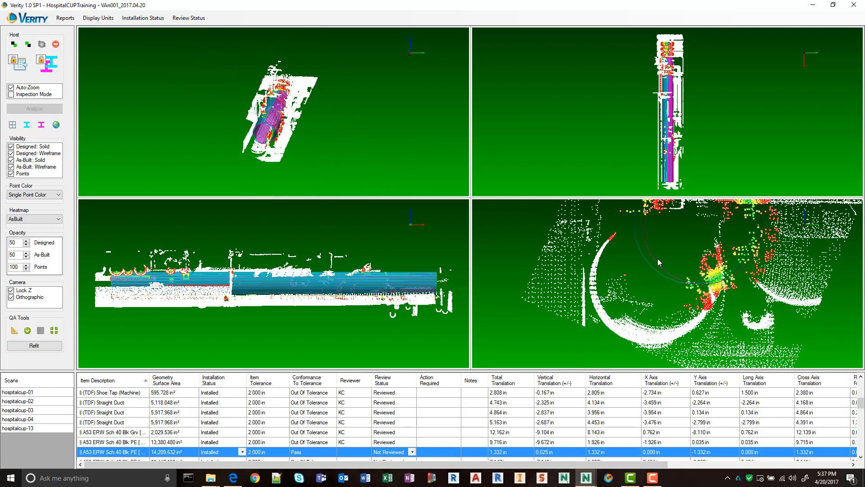
{"action": "scroll", "coordinate": [658, 258], "scroll_direction": "down", "scroll_amount": 1}
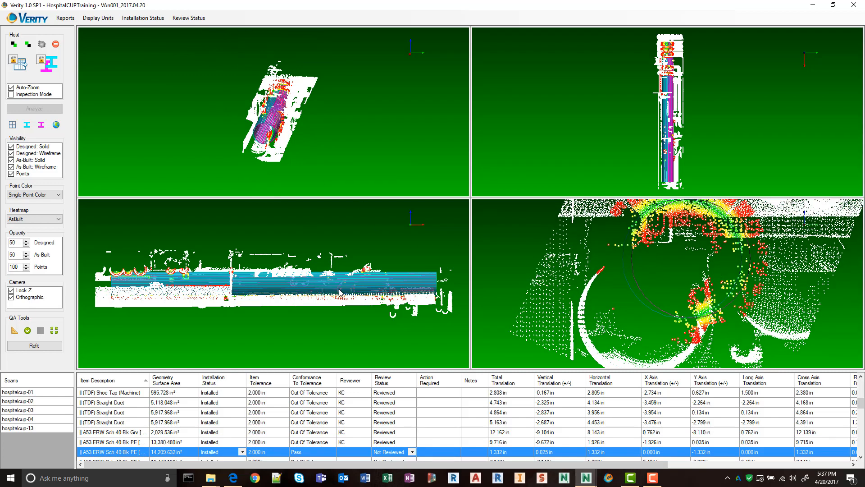
{"action": "scroll", "coordinate": [340, 292], "scroll_direction": "up", "scroll_amount": 2}
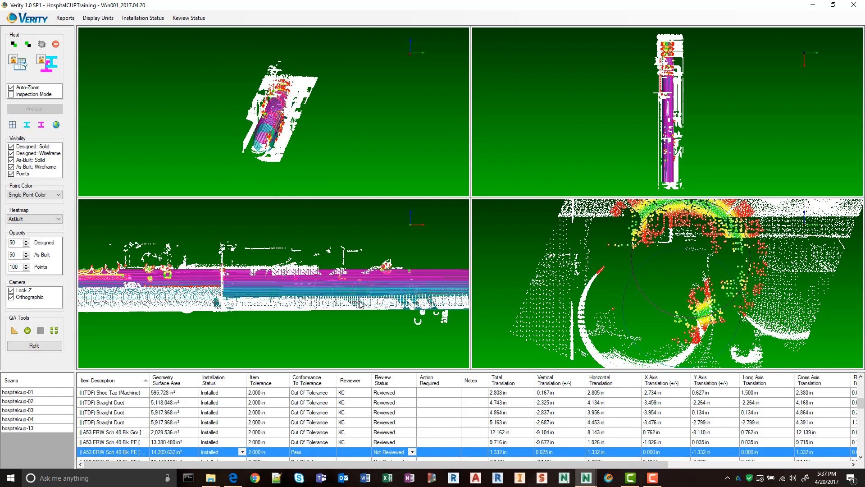
{"action": "left_click", "coordinate": [46, 349]}
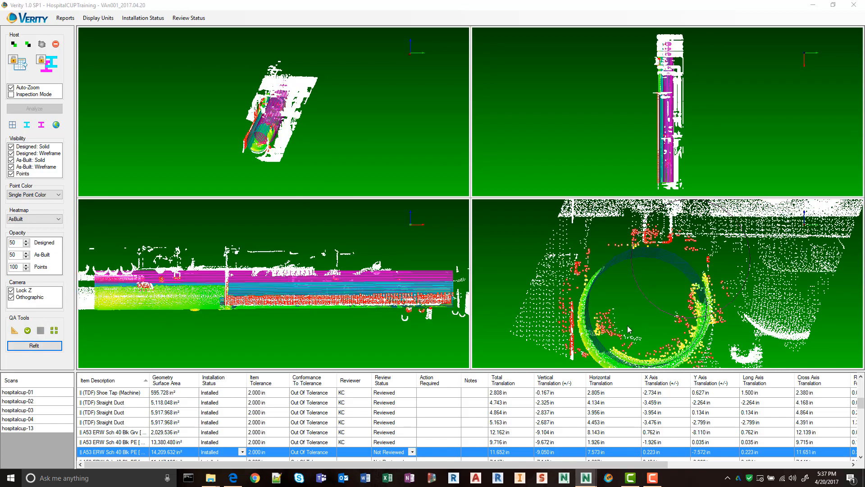
{"action": "left_click", "coordinate": [30, 329]}
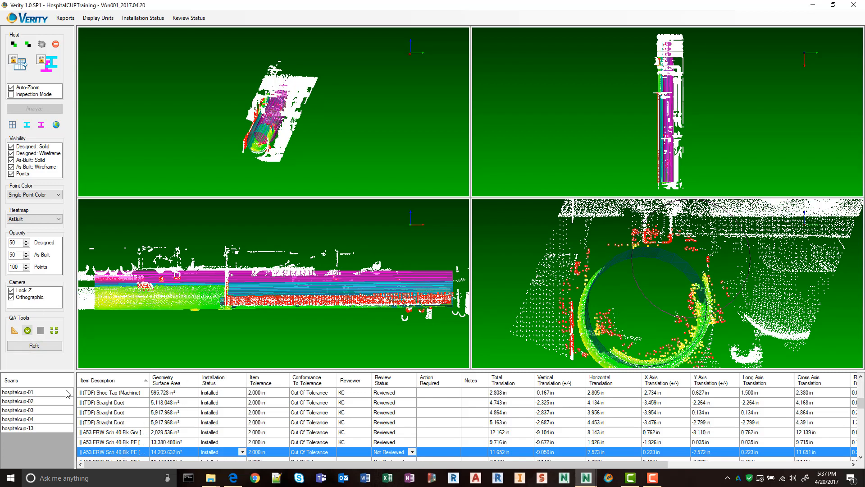
Check the 11,447.136 in² and 12,534.624 in² A53 ERW Sch 40 Blk PE pipes against the scan and mark both reviewed.
{"action": "left_click", "coordinate": [131, 459]}
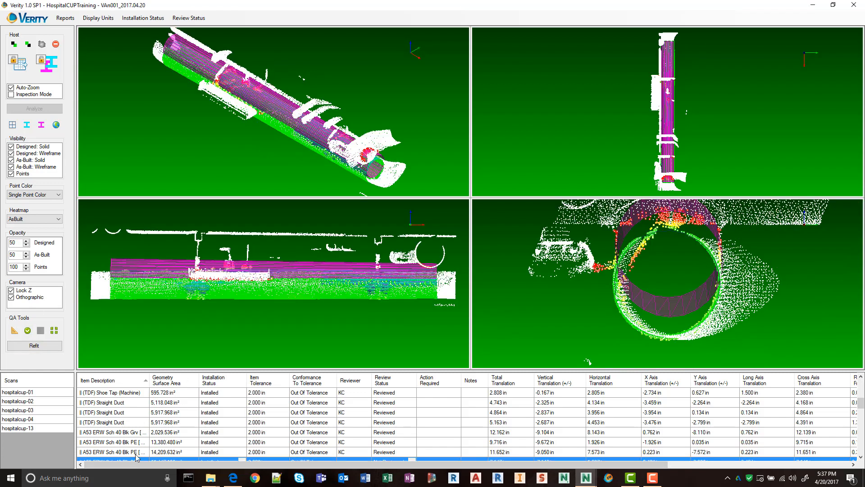
{"action": "middle_click_drag", "start_coordinate": [394, 151], "coordinate": [356, 130]}
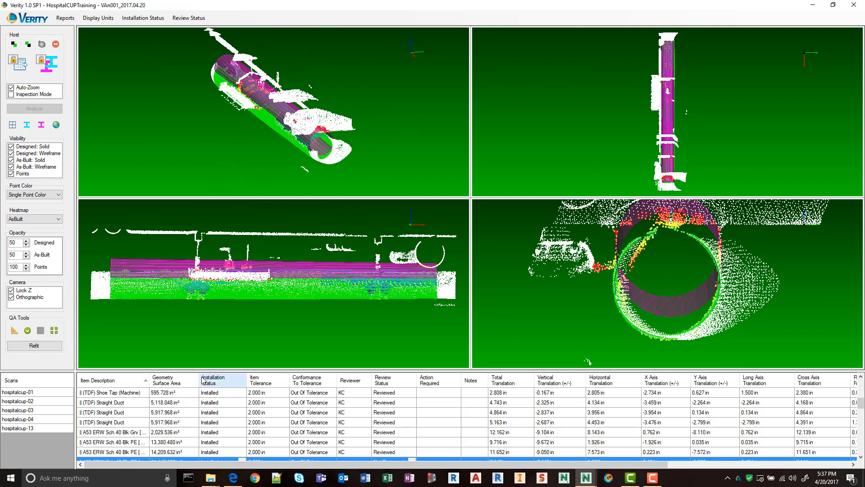
{"action": "scroll", "coordinate": [139, 439], "scroll_direction": "down", "scroll_amount": 5}
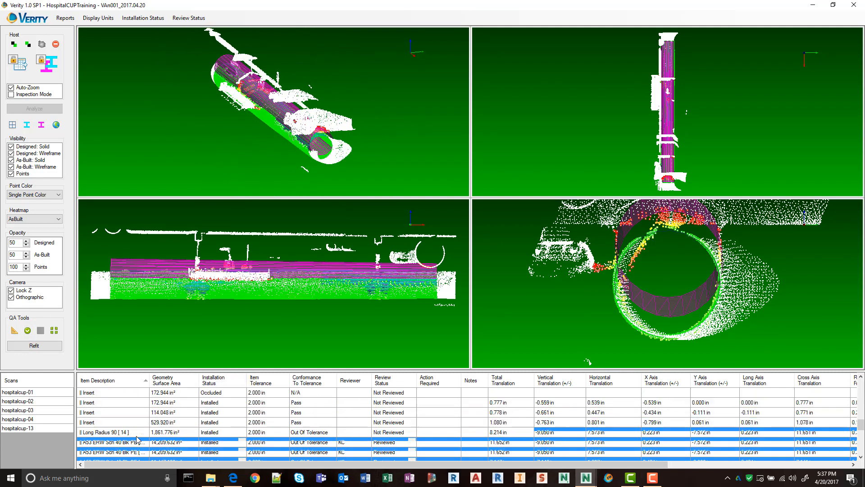
{"action": "scroll", "coordinate": [140, 438], "scroll_direction": "up", "scroll_amount": 3}
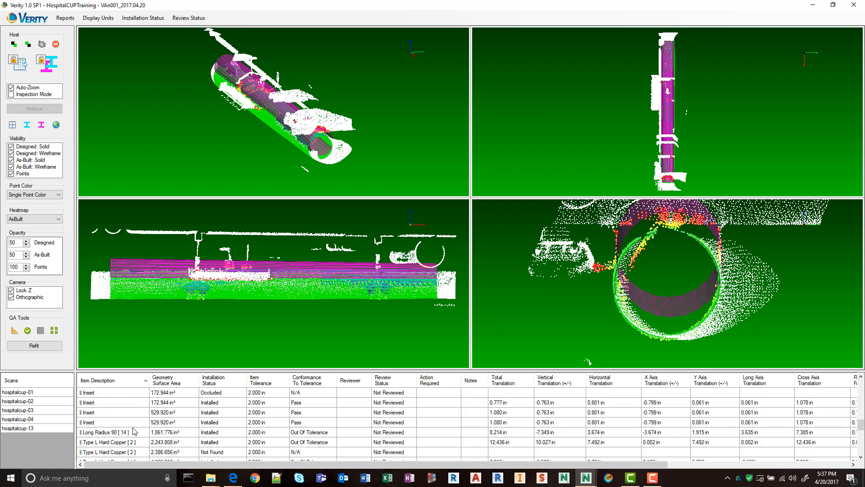
{"action": "left_click", "coordinate": [129, 412]}
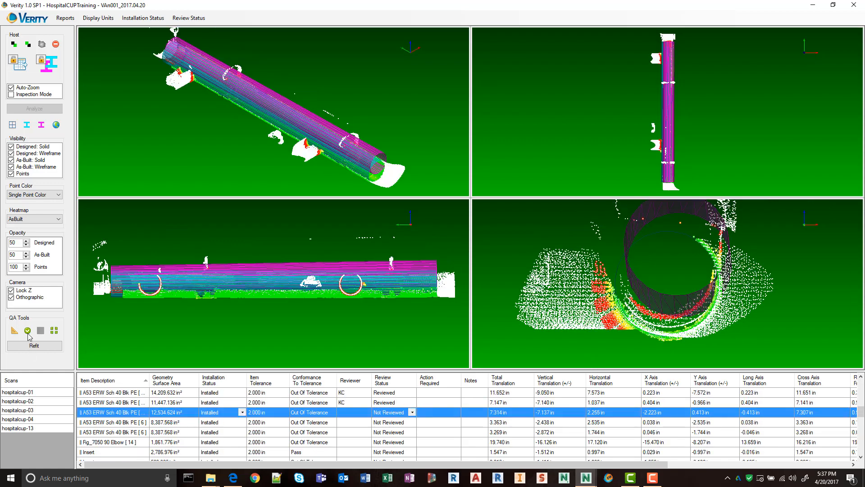
{"action": "left_click", "coordinate": [27, 330]}
Mark both 8,387.568 in² A53 ERW Sch 40 Blk PE [6] pipes reviewed.
{"action": "left_click", "coordinate": [137, 423]}
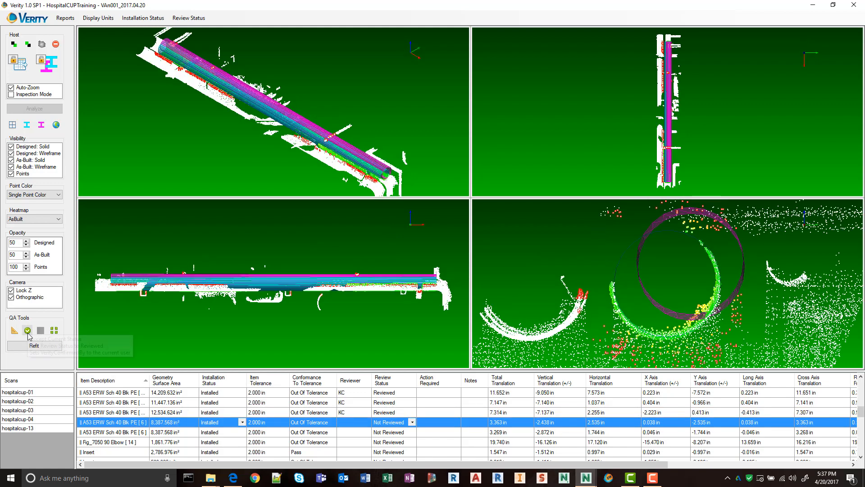
{"action": "left_click", "coordinate": [28, 331]}
{"action": "left_click", "coordinate": [113, 432]}
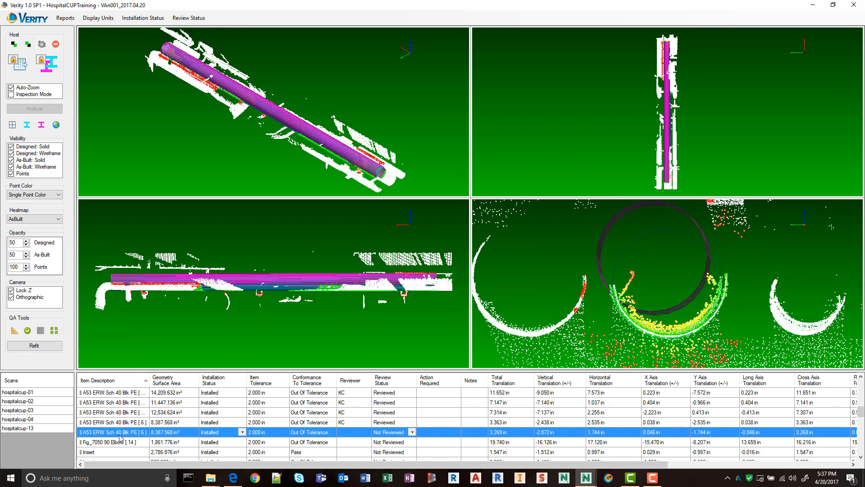
{"action": "left_click", "coordinate": [27, 331]}
Examine the Fig_7050 90 Elbow's designed and as-built models against the scan points from several angles.
{"action": "left_click", "coordinate": [160, 444]}
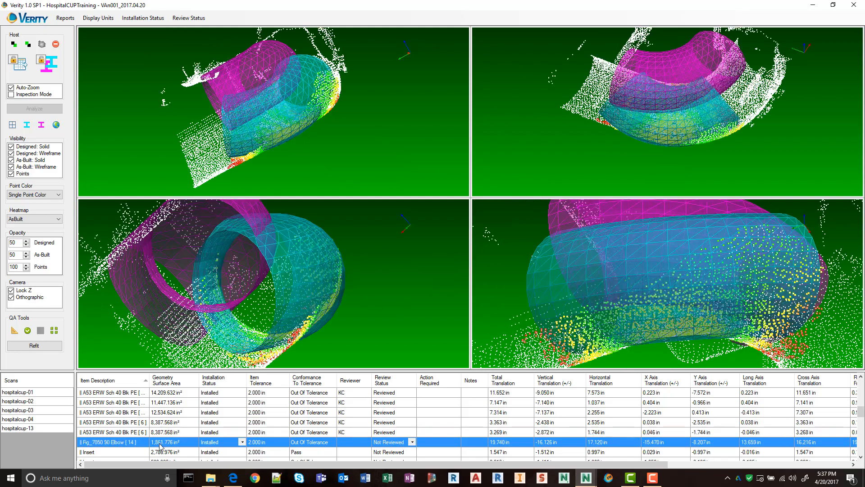
{"action": "scroll", "coordinate": [280, 141], "scroll_direction": "down", "scroll_amount": 1}
{"action": "left_click_drag", "start_coordinate": [238, 128], "coordinate": [322, 118]}
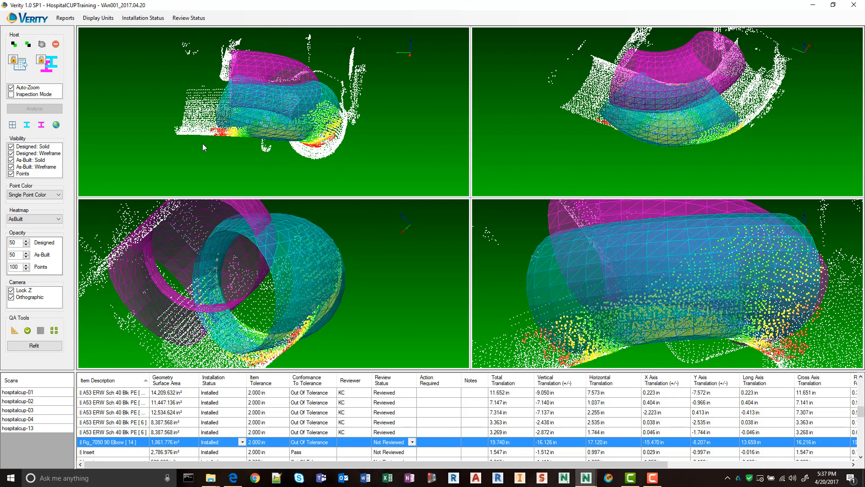
{"action": "left_click_drag", "start_coordinate": [241, 130], "coordinate": [392, 143]}
{"action": "scroll", "coordinate": [279, 114], "scroll_direction": "down", "scroll_amount": 3}
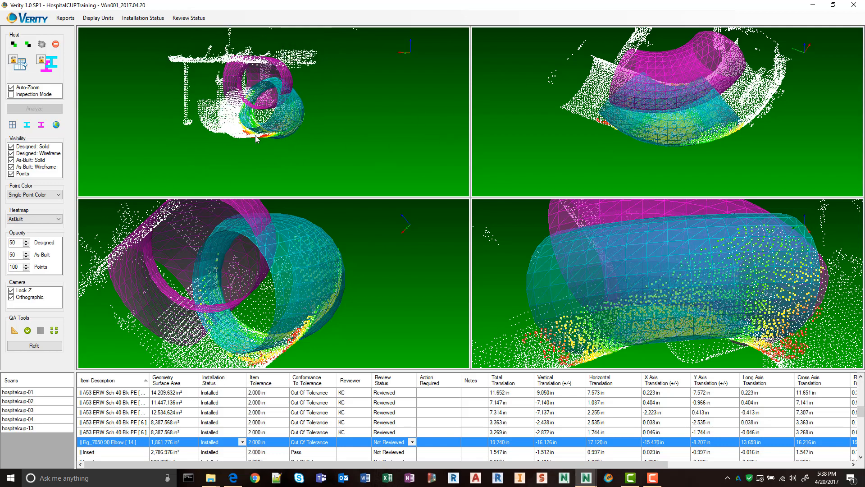
{"action": "scroll", "coordinate": [255, 136], "scroll_direction": "up", "scroll_amount": 6}
{"action": "middle_click_drag", "start_coordinate": [255, 136], "coordinate": [296, 154]}
Reposition the Fig_7050 90 Elbow's as-built model, refit it about 8.4 in horizontally and 9.6 in below design, and mark it reviewed.
{"action": "left_click", "coordinate": [55, 331]}
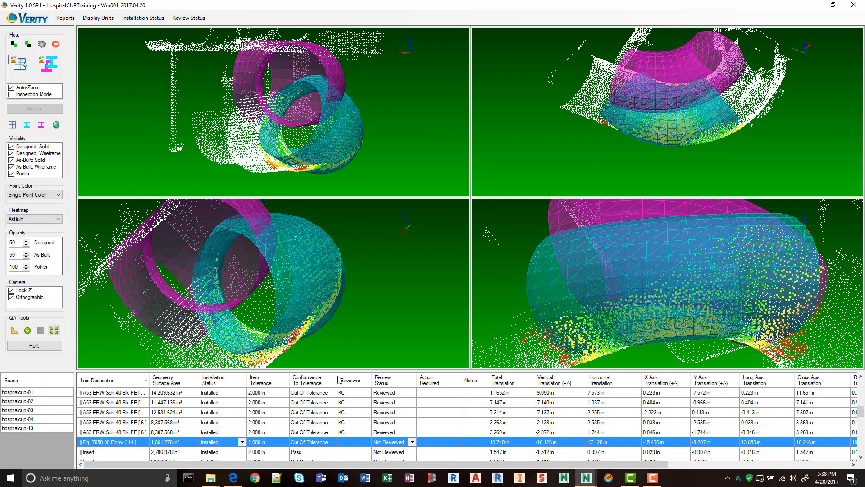
{"action": "left_click_drag", "start_coordinate": [648, 125], "coordinate": [614, 126], "text": "ctrl"}
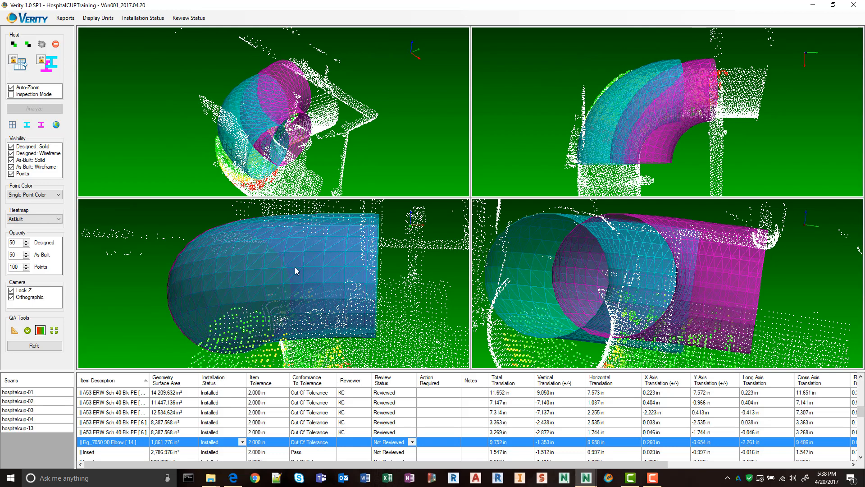
{"action": "left_click_drag", "start_coordinate": [295, 267], "coordinate": [293, 269], "text": "ctrl"}
{"action": "middle_click_drag", "start_coordinate": [393, 269], "coordinate": [393, 262]}
{"action": "left_click_drag", "start_coordinate": [320, 255], "coordinate": [318, 303], "text": "ctrl"}
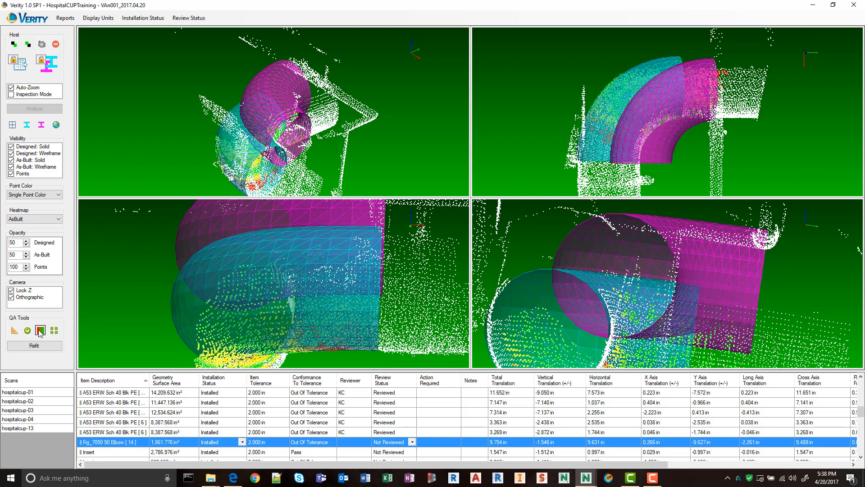
{"action": "left_click", "coordinate": [35, 345]}
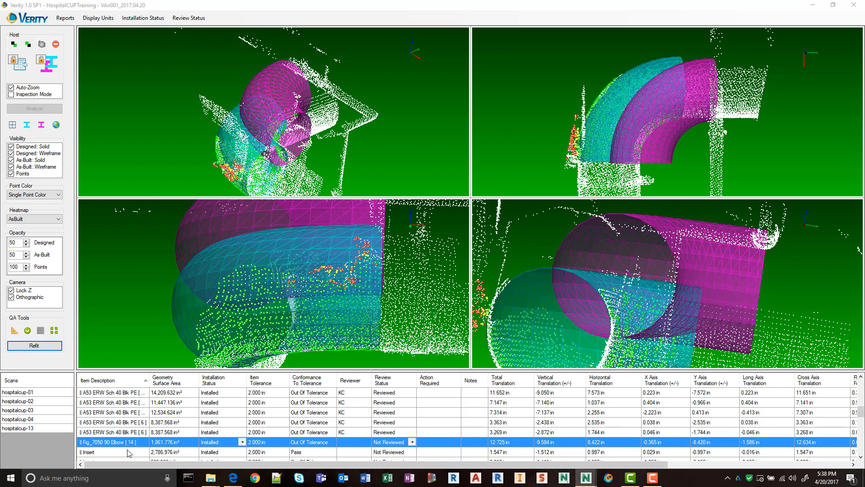
{"action": "left_click", "coordinate": [28, 331]}
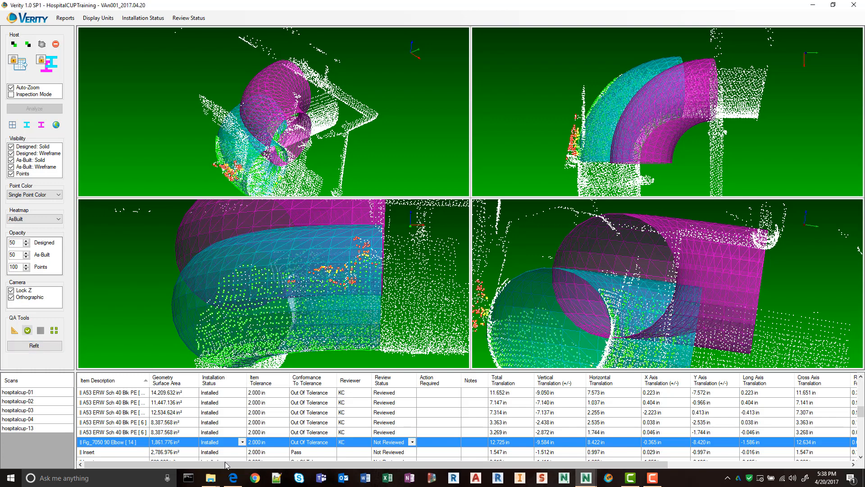
Check the 2,786.976 in² insert's as-built fit against the scan from several angles and mark it reviewed.
{"action": "left_click", "coordinate": [120, 452]}
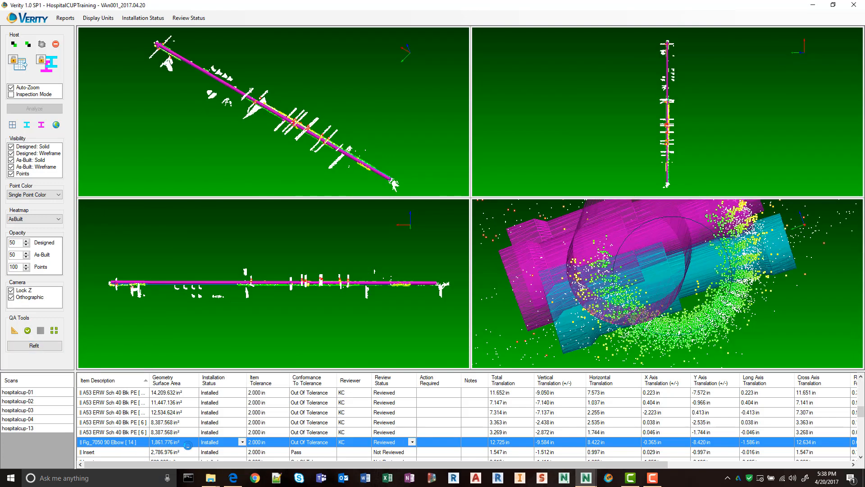
{"action": "left_click_drag", "start_coordinate": [384, 99], "coordinate": [647, 97]}
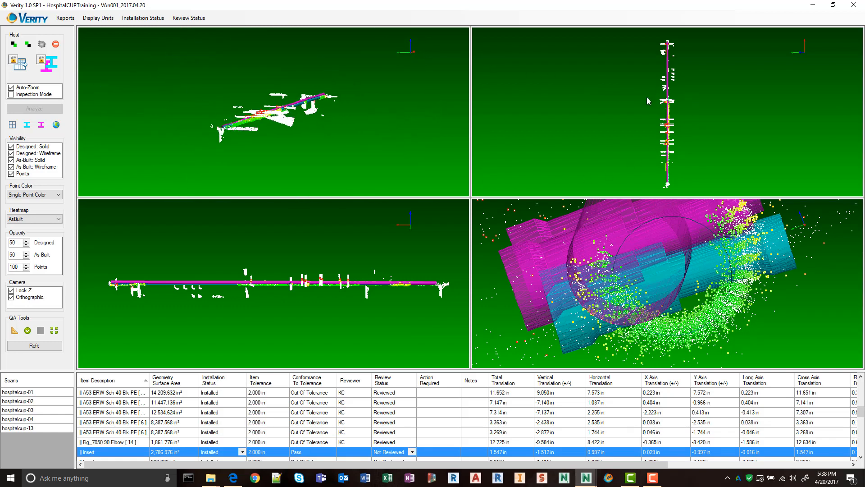
{"action": "scroll", "coordinate": [228, 149], "scroll_direction": "up", "scroll_amount": 6}
{"action": "left_click_drag", "start_coordinate": [304, 111], "coordinate": [271, 122]}
{"action": "scroll", "coordinate": [684, 269], "scroll_direction": "down", "scroll_amount": 4}
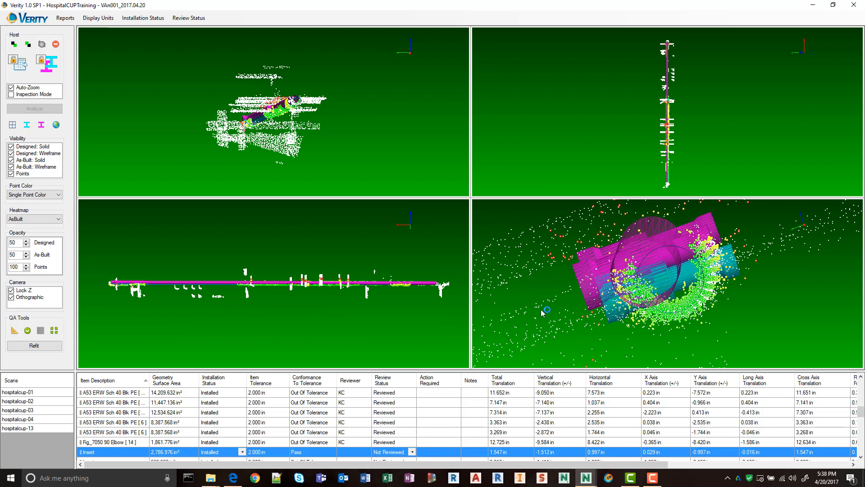
{"action": "left_click", "coordinate": [113, 453]}
{"action": "left_click", "coordinate": [27, 330]}
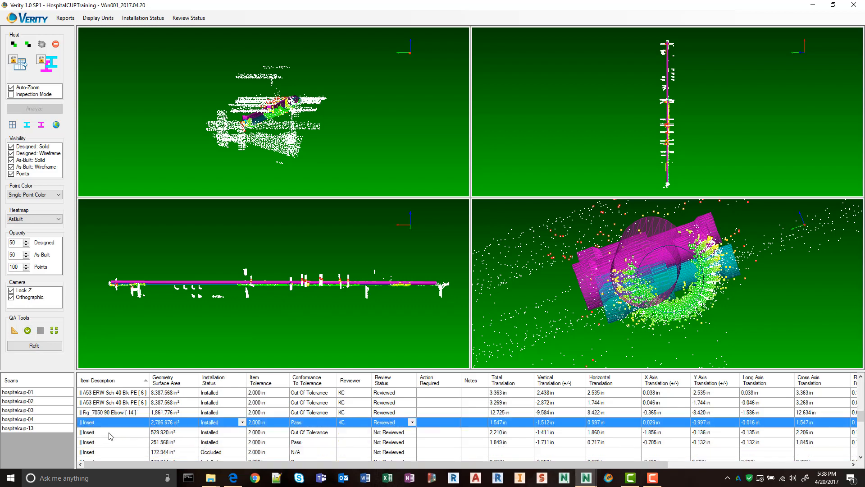
Mark the out-of-tolerance 529.920 in² insert and the 251.568 in² insert reviewed.
{"action": "left_click", "coordinate": [110, 433]}
{"action": "left_click", "coordinate": [27, 330]}
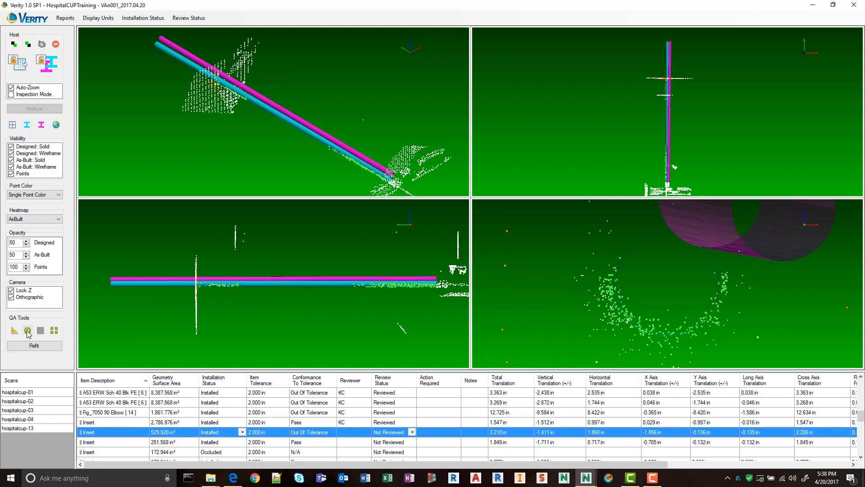
{"action": "left_click", "coordinate": [127, 413]}
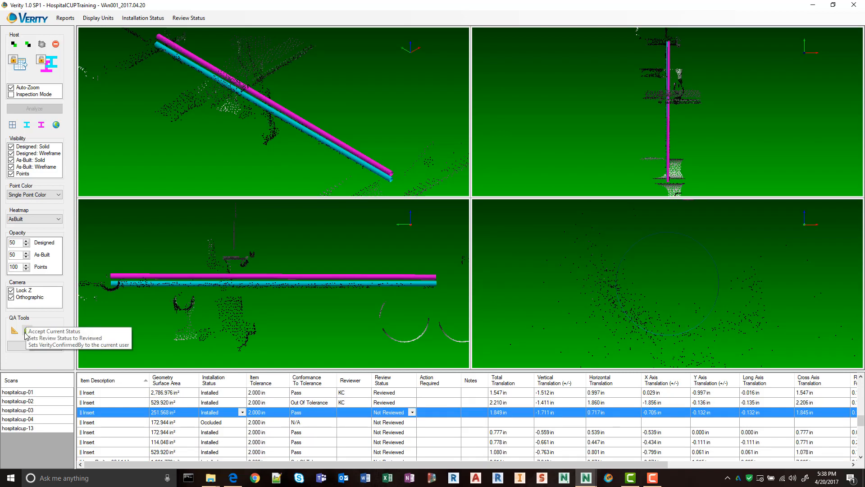
{"action": "left_click", "coordinate": [26, 332]}
Set the occluded 172.944 in² insert's installation status to Installed, check its as-built position and mark it reviewed.
{"action": "left_click", "coordinate": [114, 423]}
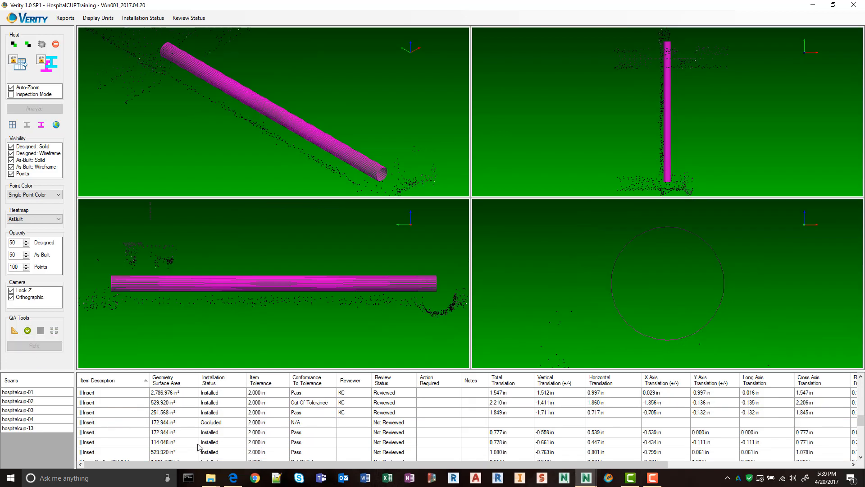
{"action": "left_click_drag", "start_coordinate": [402, 148], "coordinate": [372, 126]}
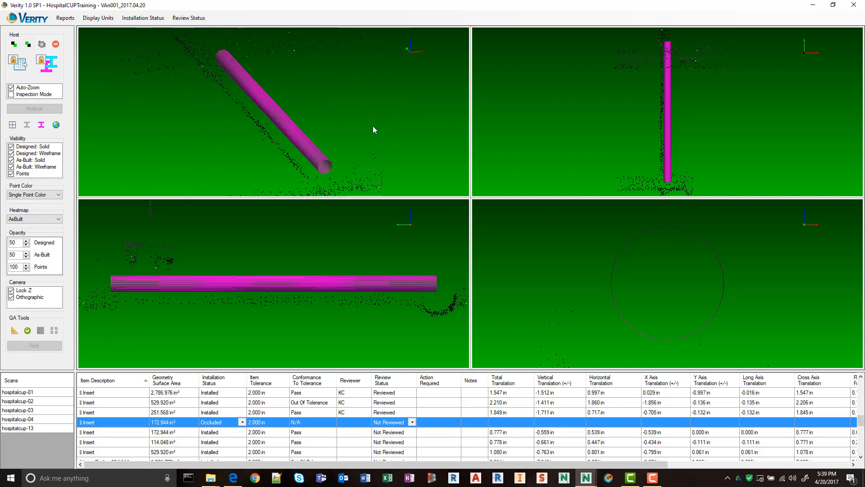
{"action": "left_click", "coordinate": [242, 423]}
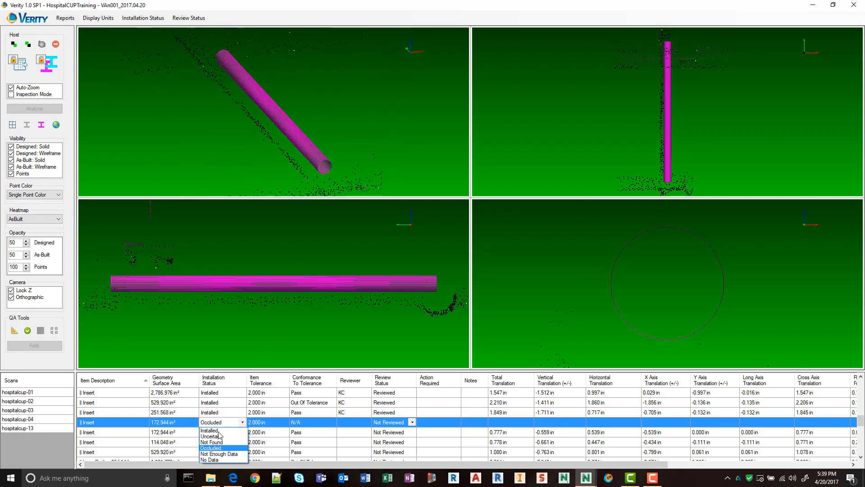
{"action": "left_click", "coordinate": [222, 432]}
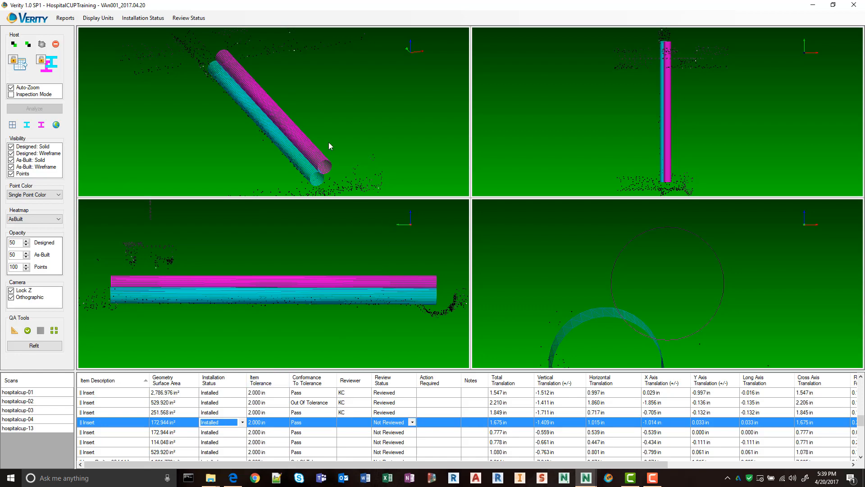
{"action": "left_click_drag", "start_coordinate": [359, 159], "coordinate": [422, 138]}
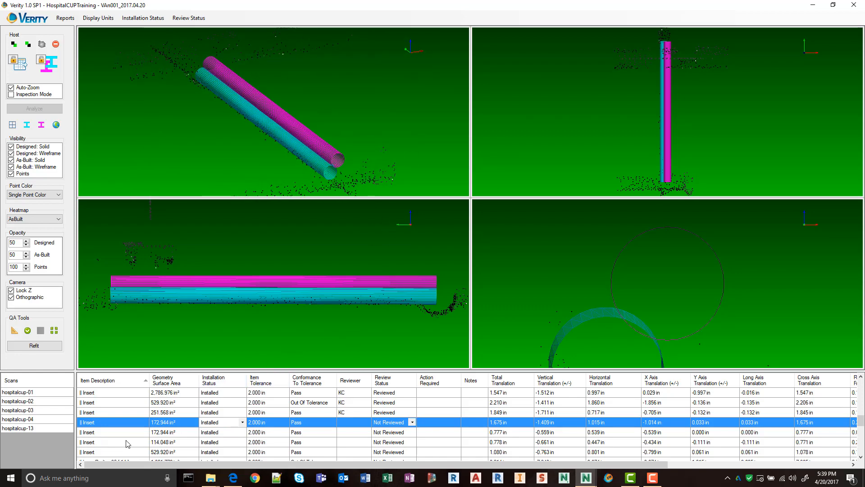
{"action": "left_click", "coordinate": [27, 330]}
Check the remaining 172.944 in², 114.048 in² and 529.920 in² inserts against the scan and mark each one reviewed.
{"action": "left_click", "coordinate": [103, 433]}
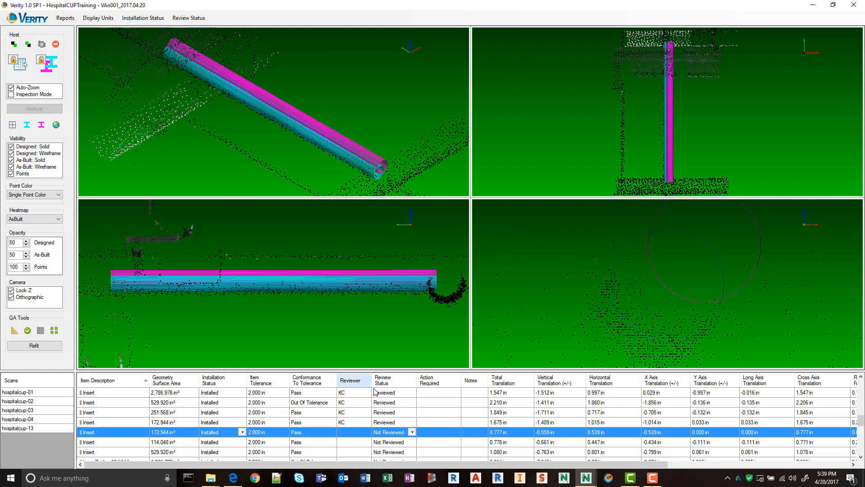
{"action": "left_click", "coordinate": [116, 446]}
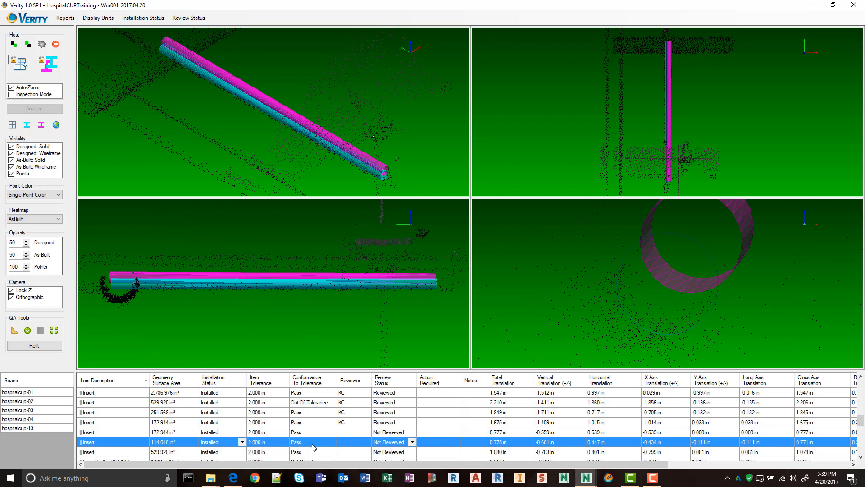
{"action": "left_click", "coordinate": [125, 432]}
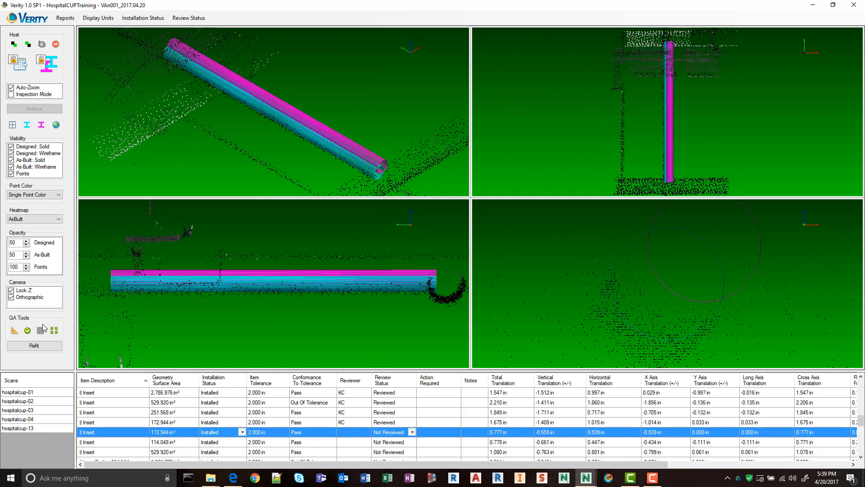
{"action": "left_click", "coordinate": [27, 330]}
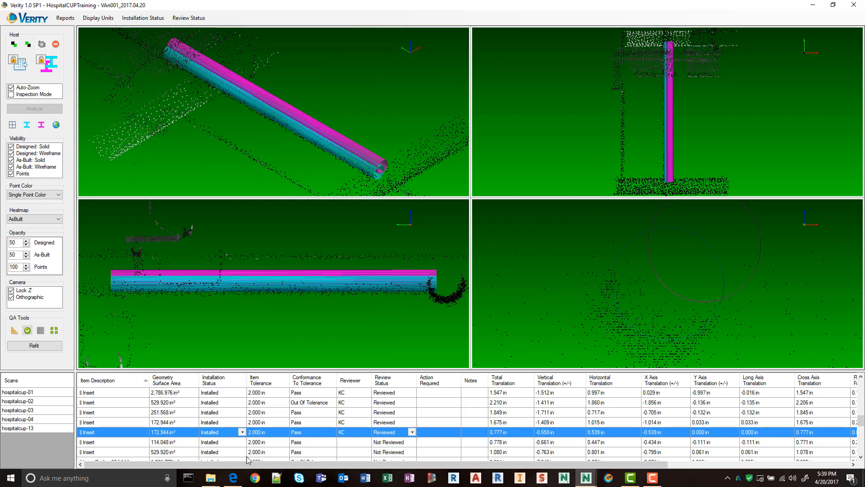
{"action": "left_click", "coordinate": [101, 446]}
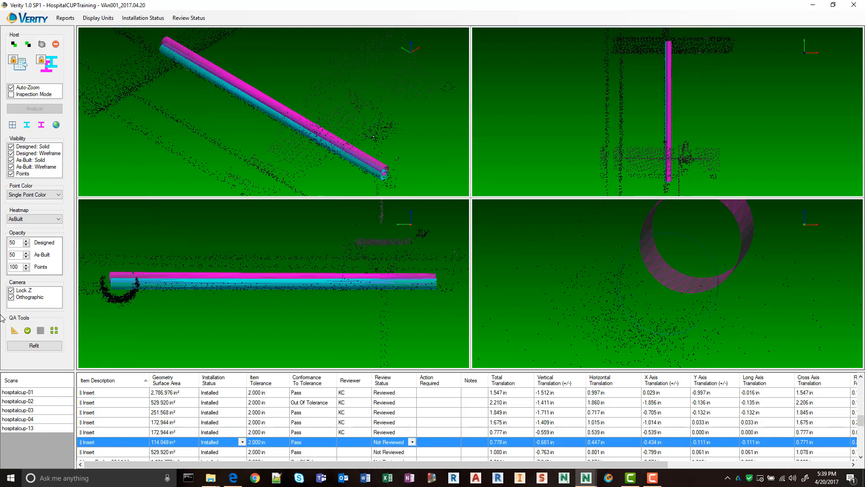
{"action": "left_click", "coordinate": [27, 330]}
{"action": "left_click", "coordinate": [158, 451]}
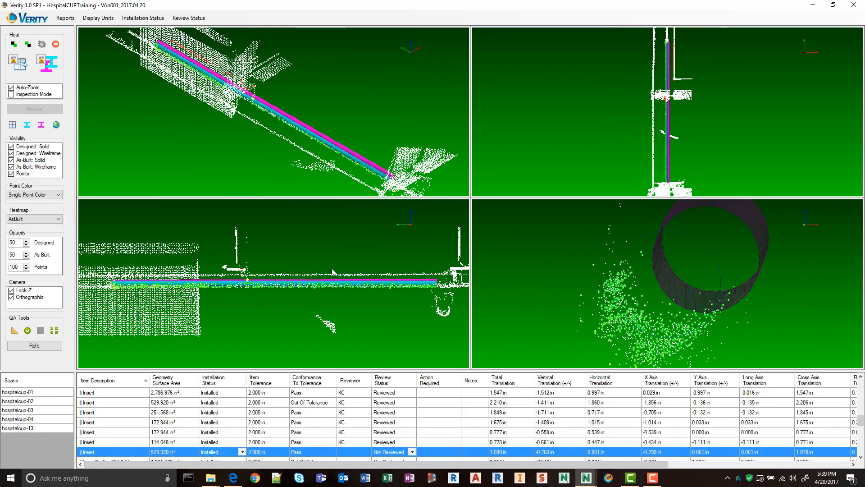
{"action": "left_click", "coordinate": [28, 331]}
Mark the Long Radius 90 [14] elbow and the 2,243.808 in² Type L Hard Copper [2] pipe reviewed.
{"action": "scroll", "coordinate": [183, 426], "scroll_direction": "down", "scroll_amount": 1}
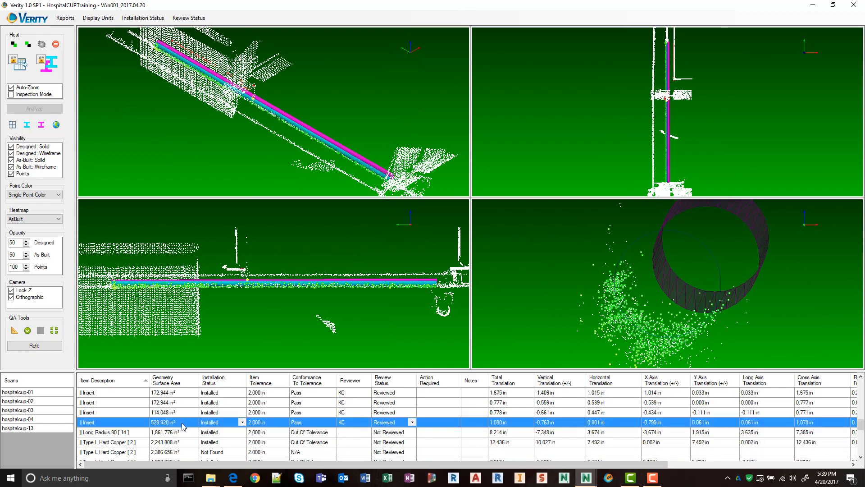
{"action": "left_click", "coordinate": [116, 434]}
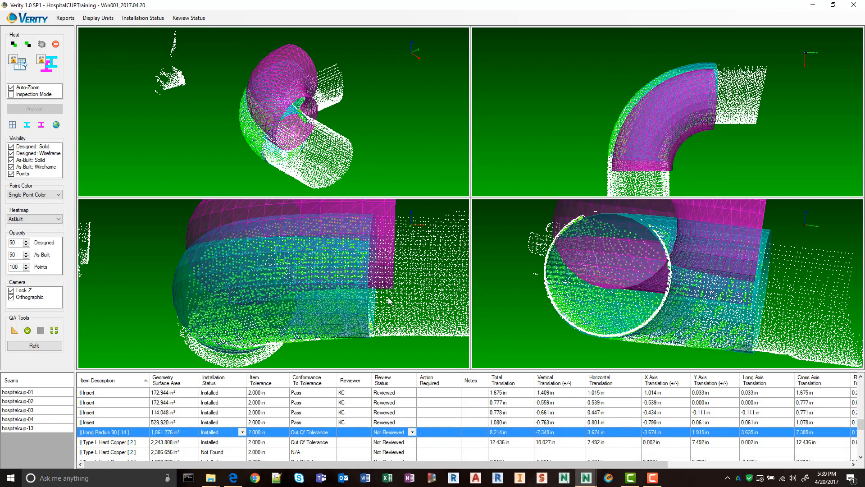
{"action": "left_click", "coordinate": [28, 331]}
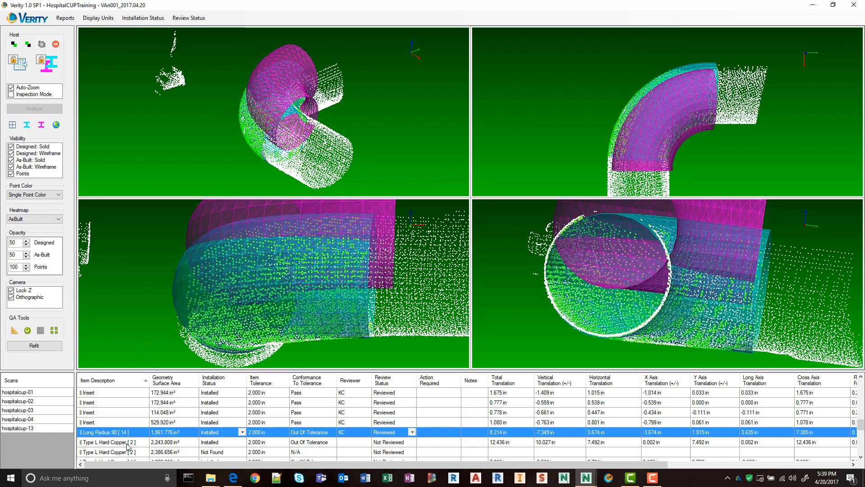
{"action": "left_click", "coordinate": [127, 444]}
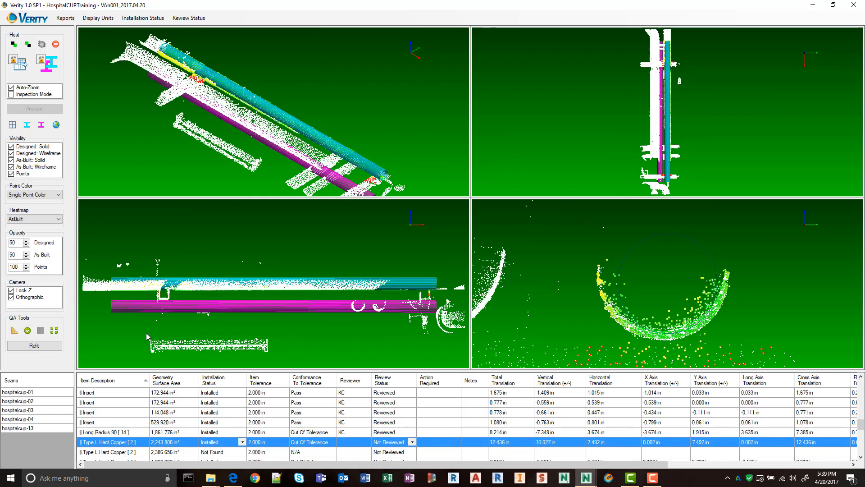
{"action": "left_click", "coordinate": [28, 330]}
Examine the Not Found 2,386.656 in² Type L Hard Copper [2] pipe against the scan from several angles.
{"action": "scroll", "coordinate": [158, 420], "scroll_direction": "down", "scroll_amount": 1}
{"action": "left_click", "coordinate": [136, 422]}
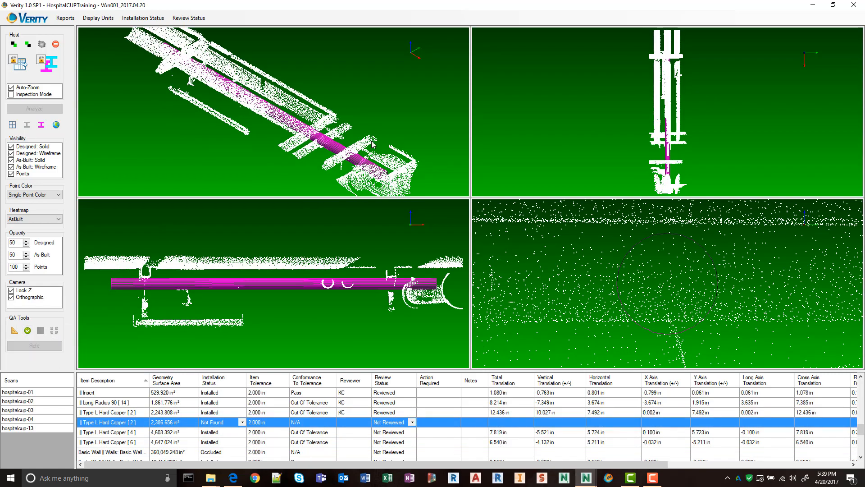
{"action": "left_click_drag", "start_coordinate": [374, 141], "coordinate": [439, 66]}
{"action": "left_click_drag", "start_coordinate": [350, 44], "coordinate": [283, 120]}
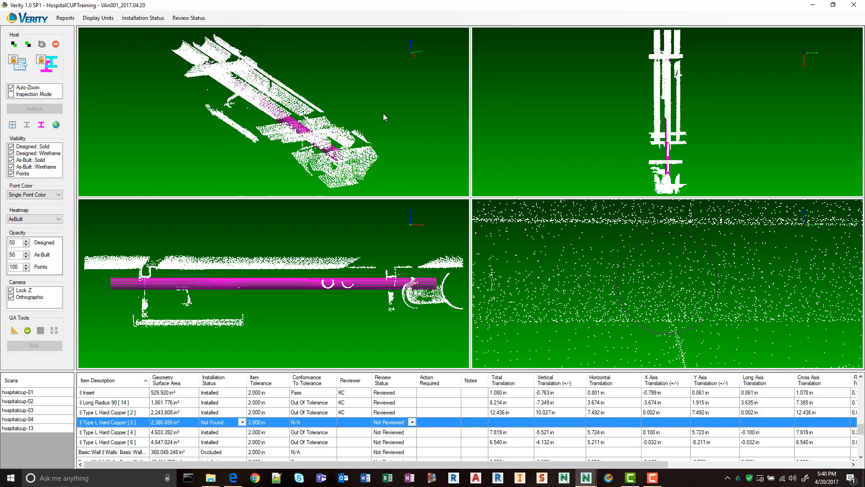
{"action": "left_click_drag", "start_coordinate": [383, 112], "coordinate": [415, 140]}
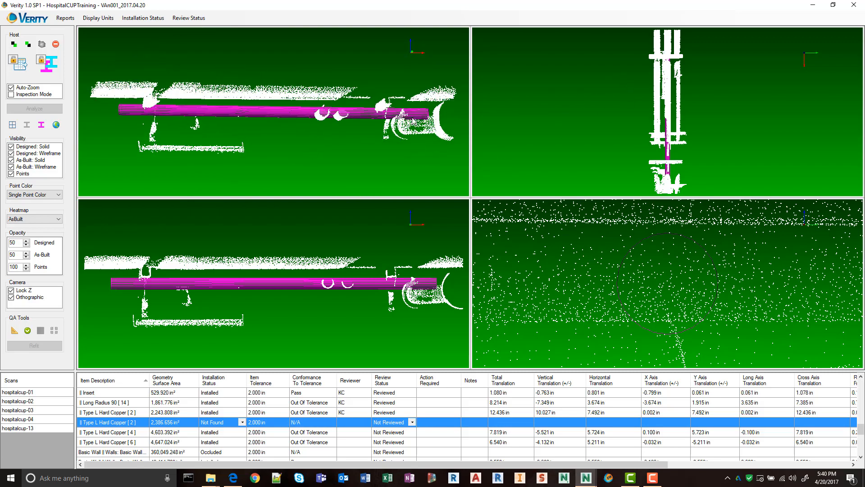
{"action": "left_click_drag", "start_coordinate": [413, 121], "coordinate": [295, 124]}
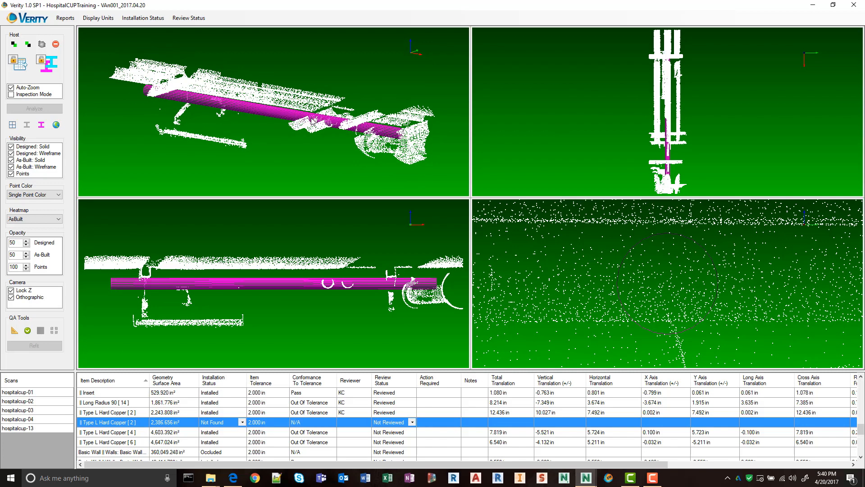
{"action": "key", "text": "ctrl"}
Check the Type L Hard Copper [4] and [6] pipes against the scan and mark both reviewed.
{"action": "left_click", "coordinate": [120, 433]}
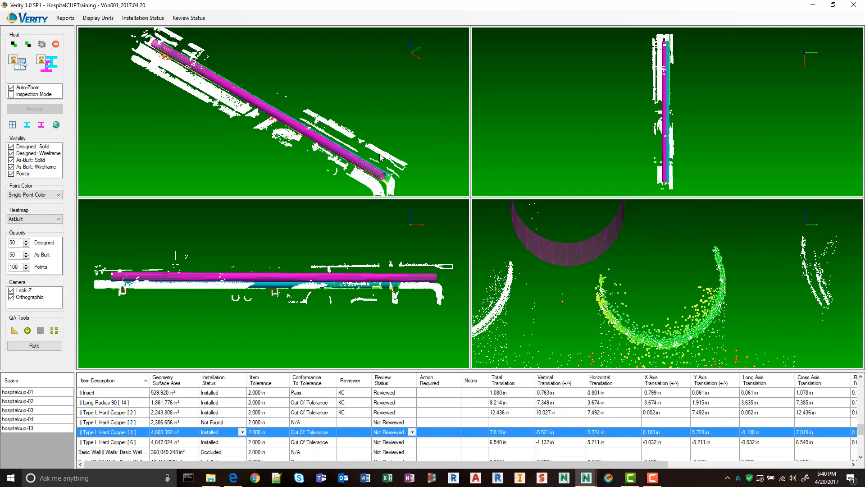
{"action": "middle_click_drag", "start_coordinate": [395, 166], "coordinate": [285, 112]}
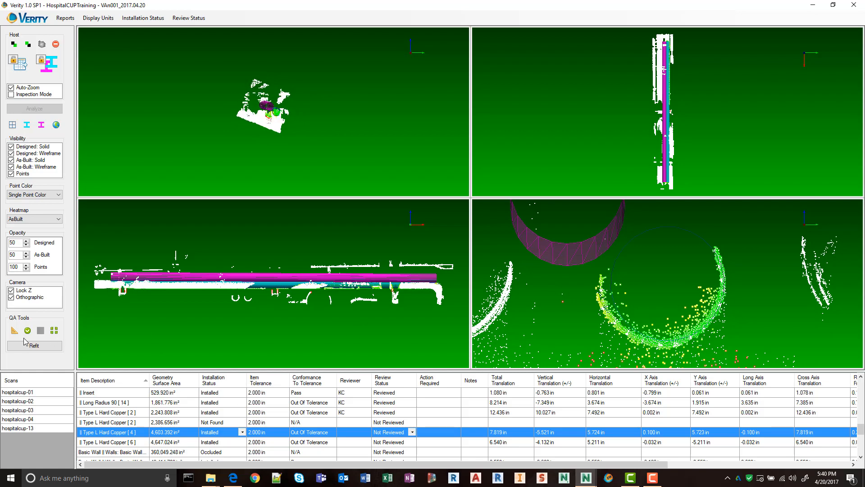
{"action": "left_click", "coordinate": [27, 330]}
{"action": "left_click", "coordinate": [120, 444]}
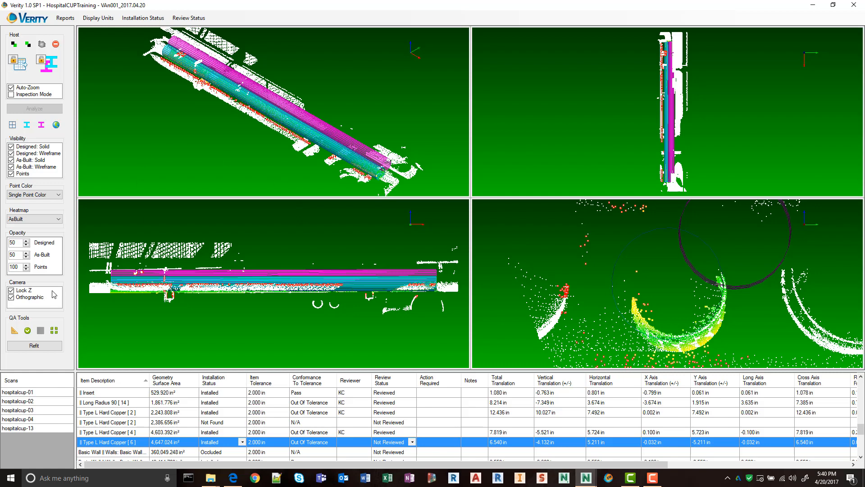
{"action": "left_click", "coordinate": [28, 332]}
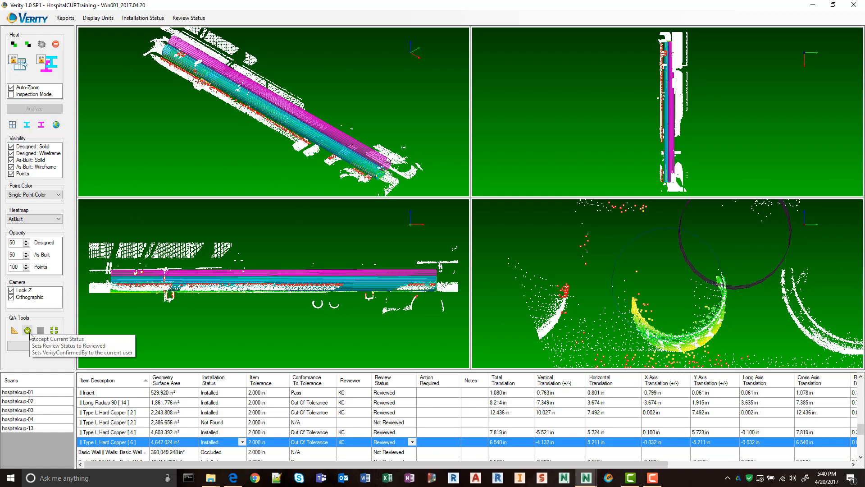
Examine the Type L Hard Copper [6] pipe's cross-section against the neighbouring scanned pipes.
{"action": "middle_click_drag", "start_coordinate": [705, 291], "coordinate": [606, 317]}
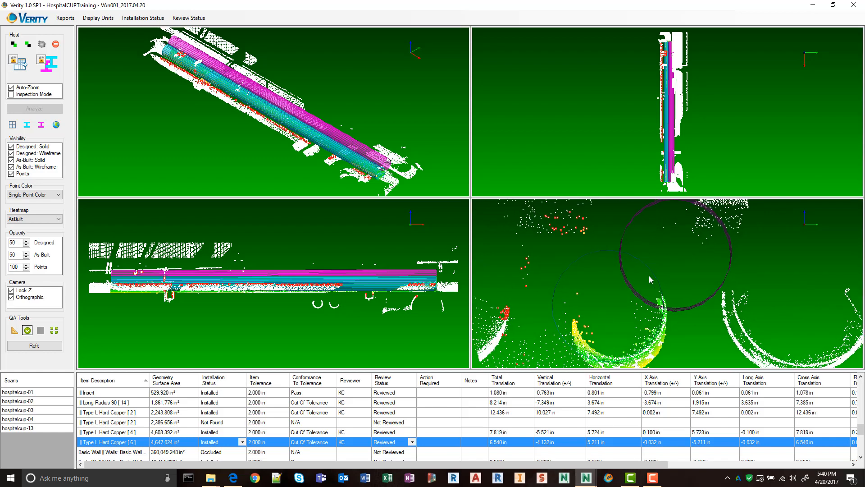
{"action": "scroll", "coordinate": [639, 291], "scroll_direction": "down", "scroll_amount": 5}
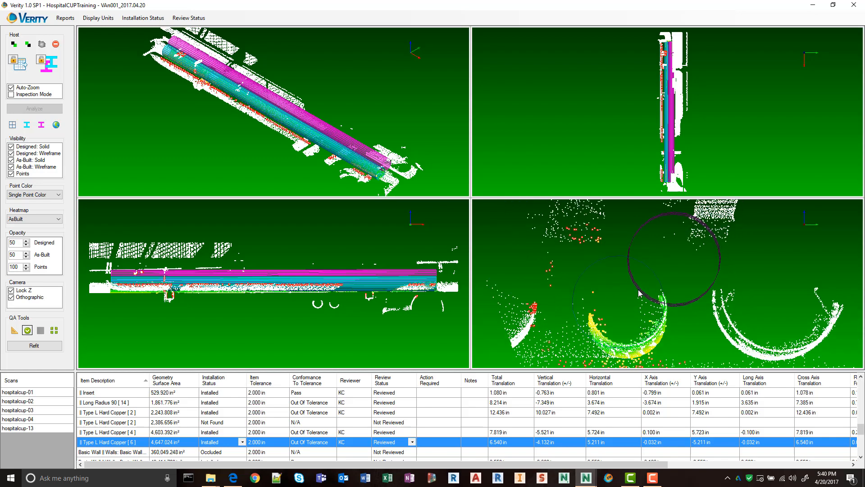
{"action": "scroll", "coordinate": [641, 303], "scroll_direction": "up", "scroll_amount": 4}
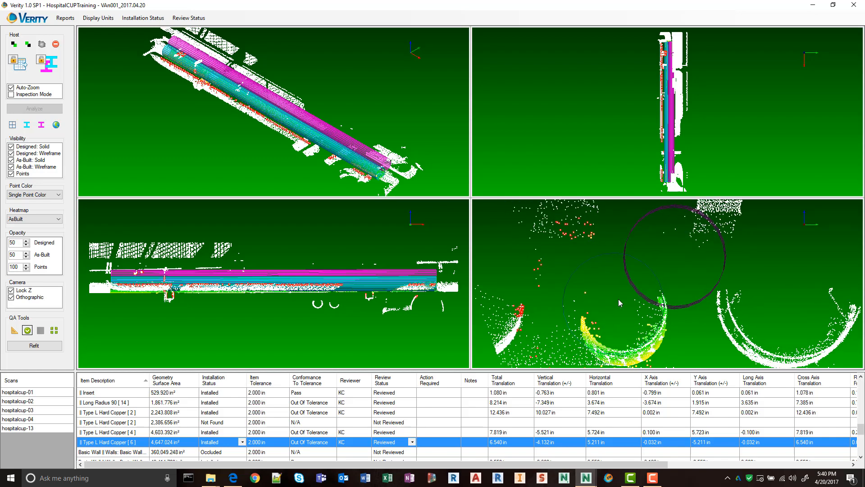
{"action": "middle_click_drag", "start_coordinate": [636, 299], "coordinate": [641, 289]}
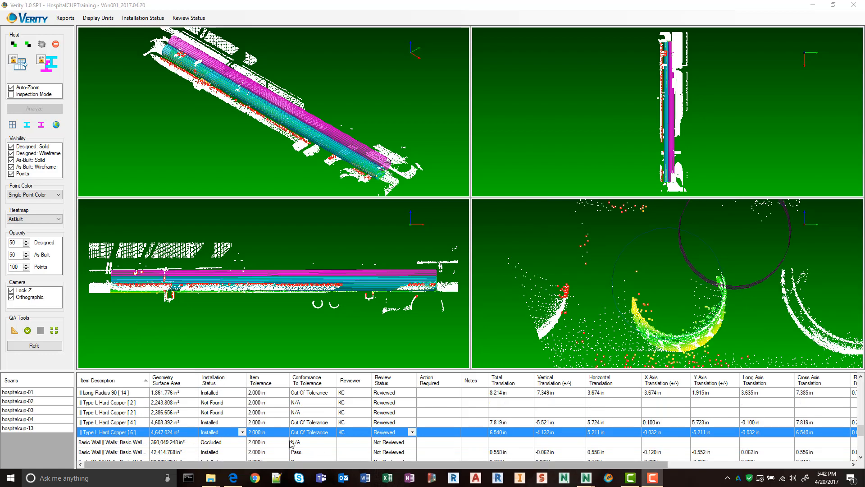
{"action": "scroll", "coordinate": [698, 311], "scroll_direction": "down", "scroll_amount": 4}
{"action": "middle_click_drag", "start_coordinate": [808, 296], "coordinate": [757, 302]}
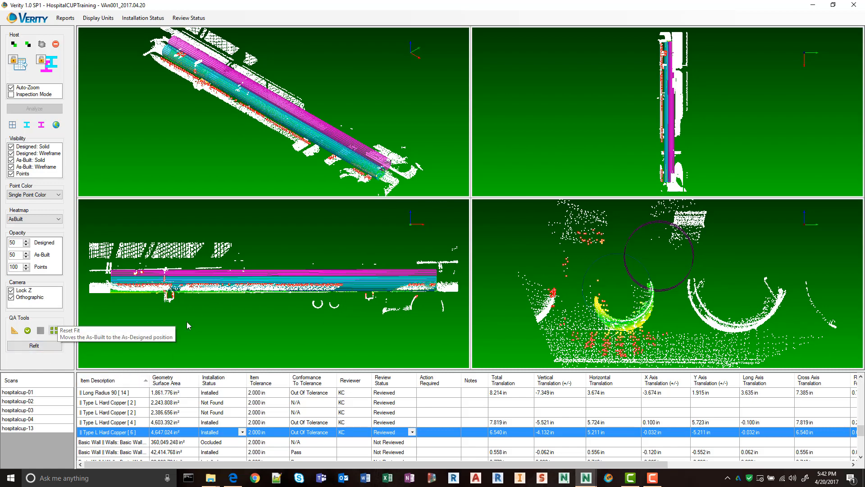
{"action": "scroll", "coordinate": [638, 314], "scroll_direction": "down", "scroll_amount": 1}
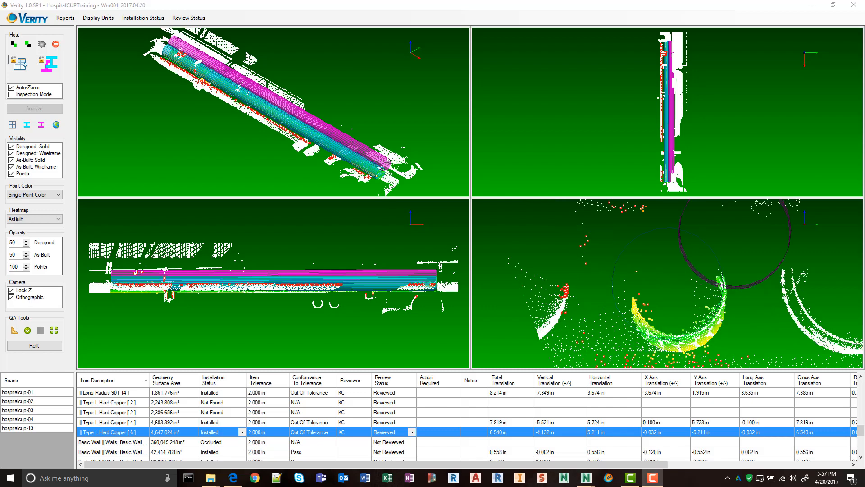
Set the occluded 360,049.248 in² basic wall's installation status to Installed and display its as-built fit.
{"action": "left_click", "coordinate": [104, 443]}
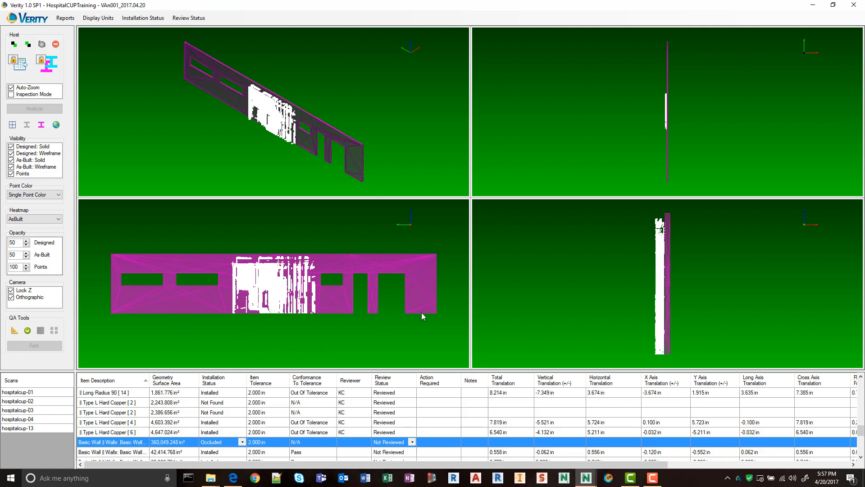
{"action": "left_click", "coordinate": [242, 442]}
{"action": "left_click", "coordinate": [221, 450]}
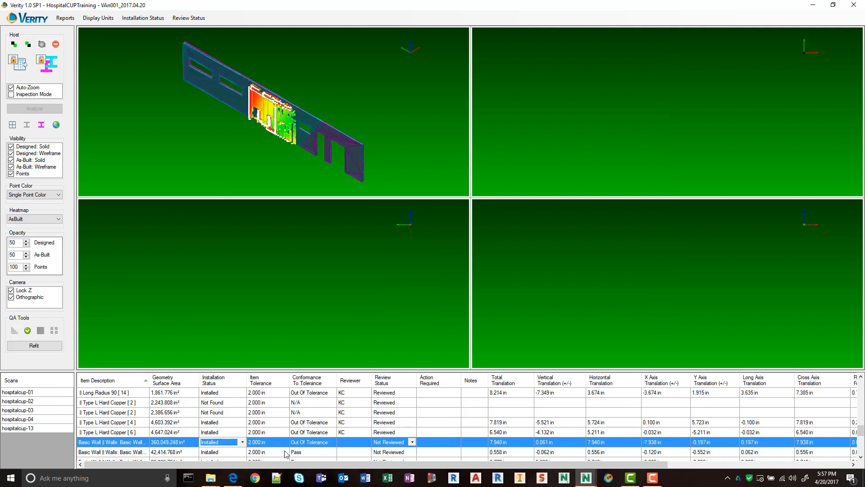
{"action": "left_click", "coordinate": [256, 236]}
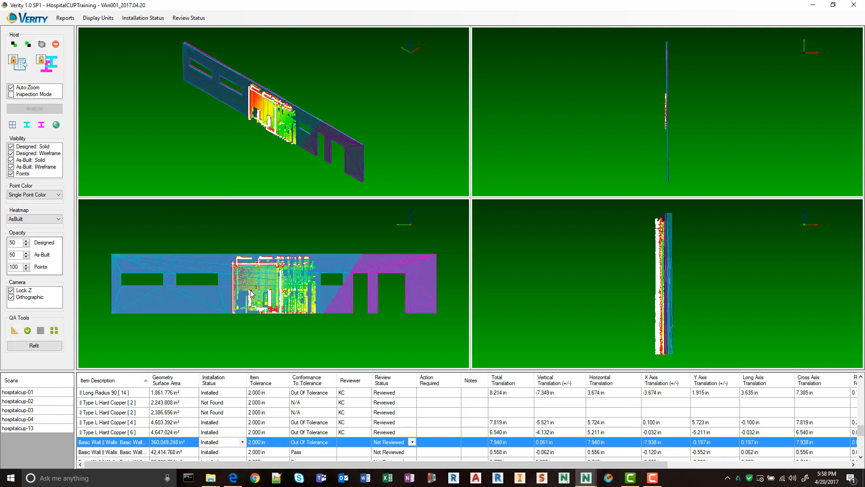
Set the designed and as-built model opacity to 20 to compare the wall with its scan points.
{"action": "scroll", "coordinate": [270, 113], "scroll_direction": "up", "scroll_amount": 7}
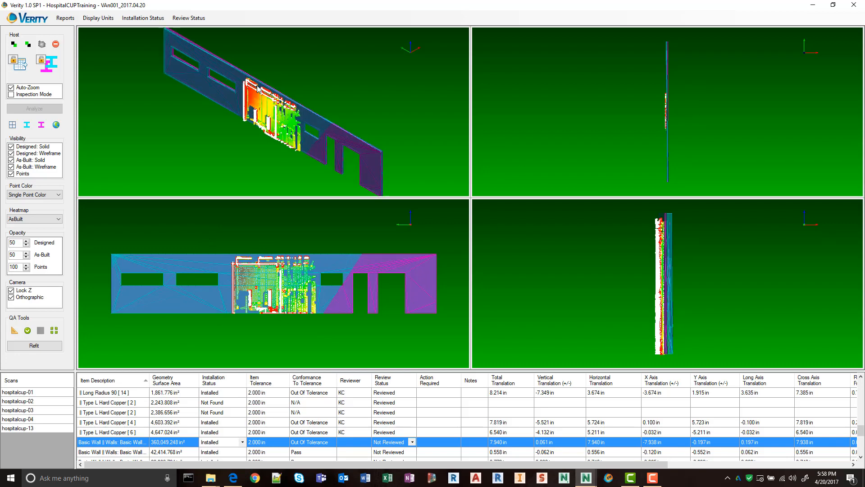
{"action": "left_click_drag", "start_coordinate": [243, 133], "coordinate": [141, 146]}
{"action": "left_click", "coordinate": [15, 244]}
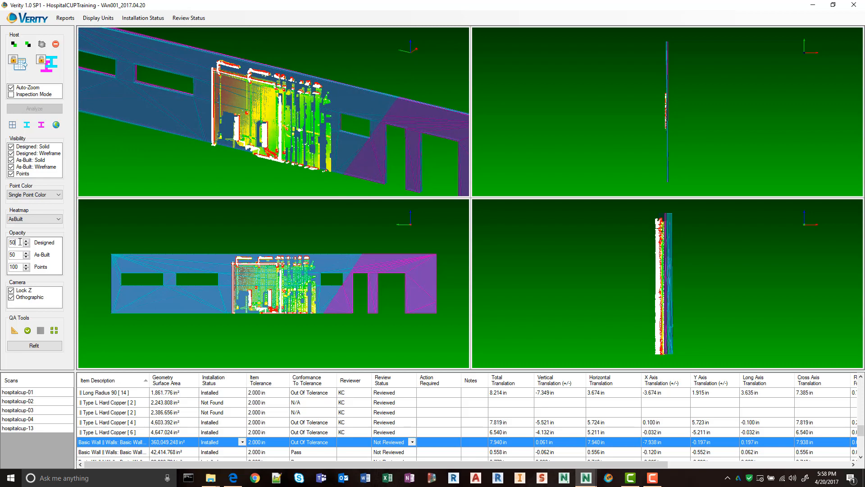
{"action": "type", "text": "20"}
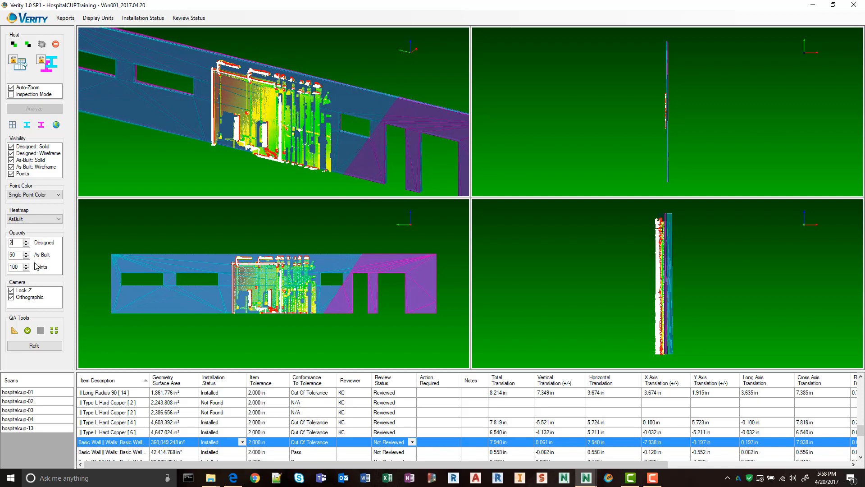
{"action": "left_click", "coordinate": [173, 165]}
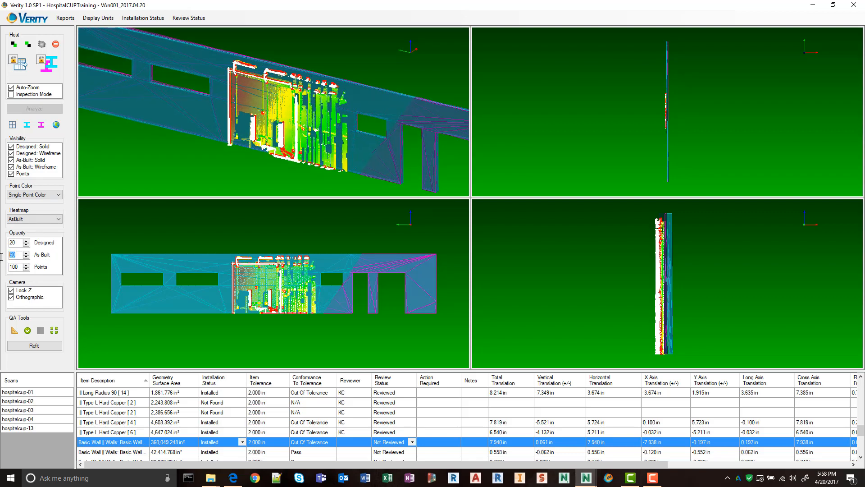
{"action": "type", "text": "20"}
{"action": "left_click", "coordinate": [176, 151]}
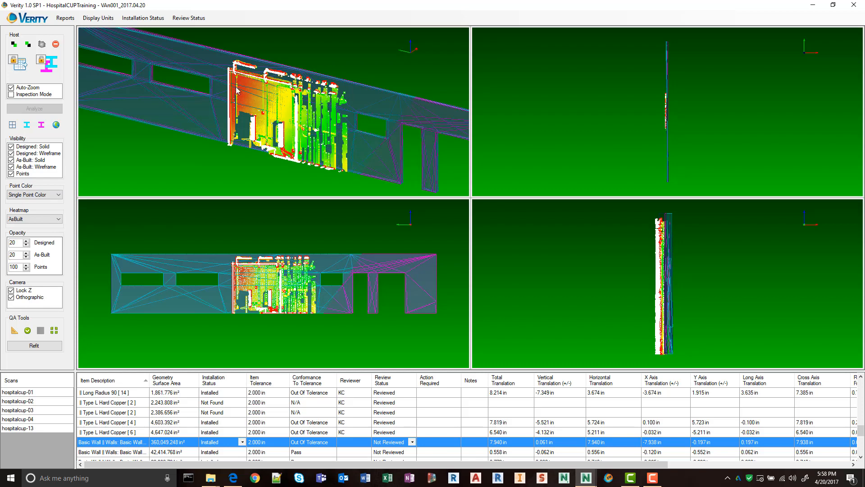
Examine the 360,049.248 in² basic wall's as-built and designed faces against the scan points in the plan view.
{"action": "scroll", "coordinate": [674, 90], "scroll_direction": "up", "scroll_amount": 5}
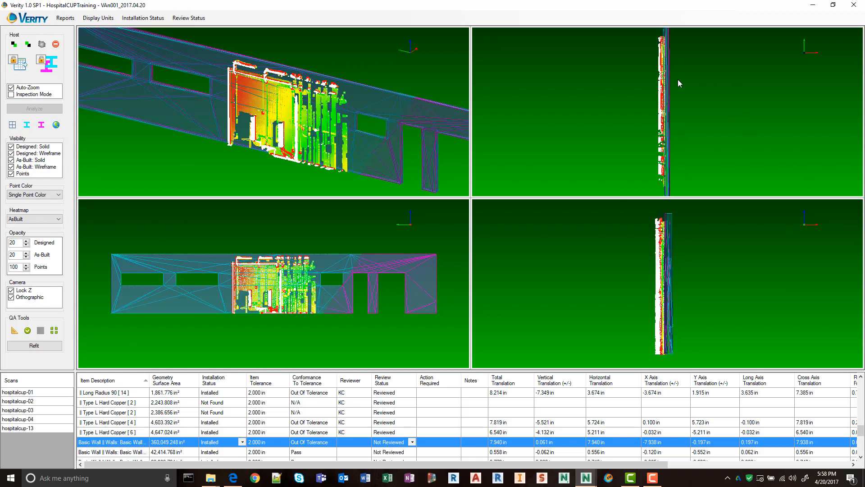
{"action": "scroll", "coordinate": [674, 91], "scroll_direction": "up", "scroll_amount": 4}
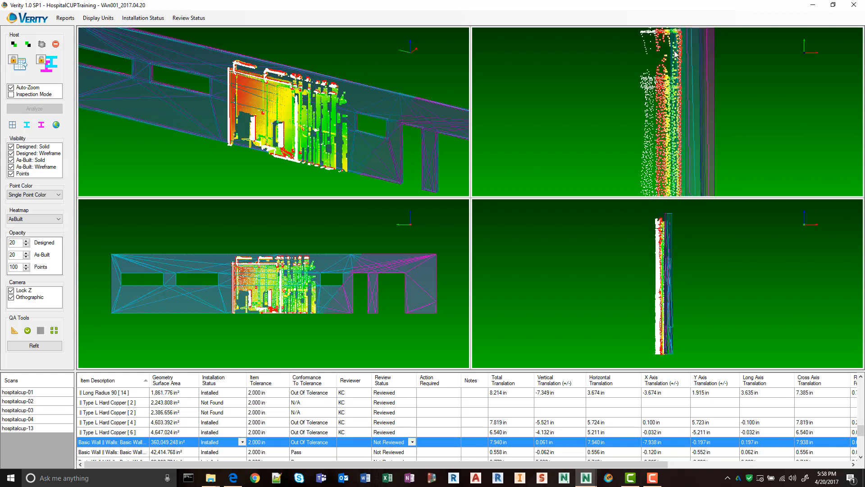
{"action": "scroll", "coordinate": [668, 139], "scroll_direction": "up", "scroll_amount": 5}
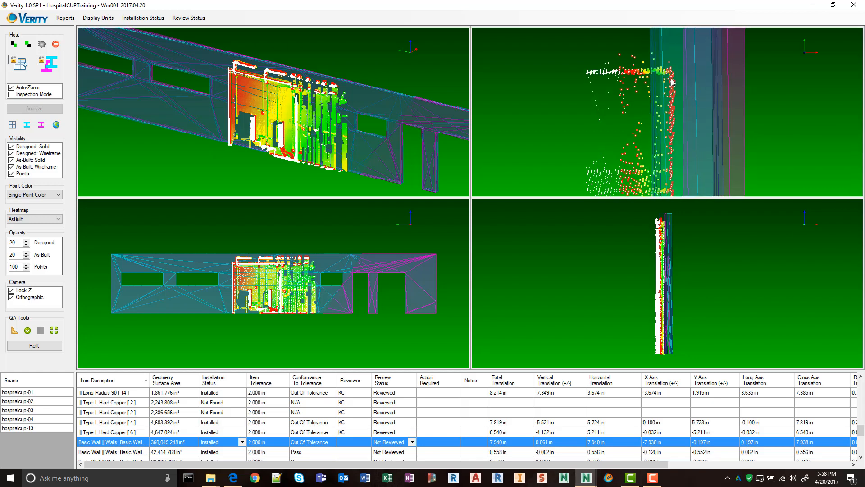
{"action": "scroll", "coordinate": [666, 137], "scroll_direction": "down", "scroll_amount": 1}
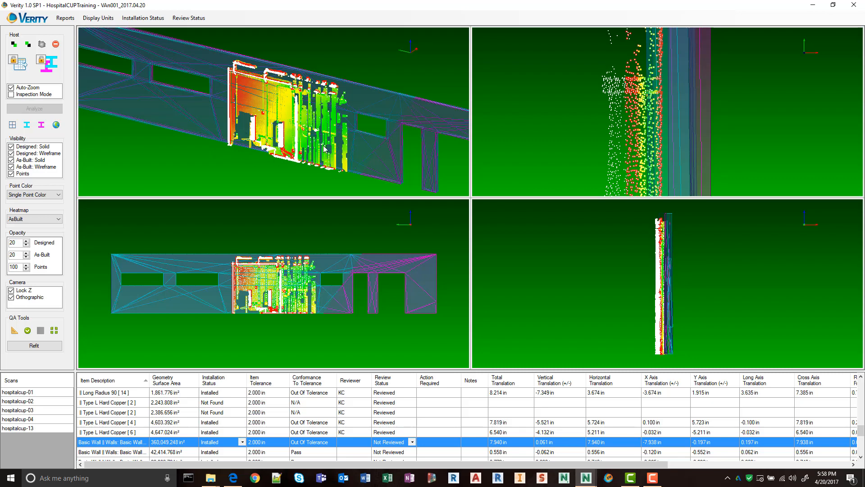
{"action": "scroll", "coordinate": [252, 137], "scroll_direction": "down", "scroll_amount": 3}
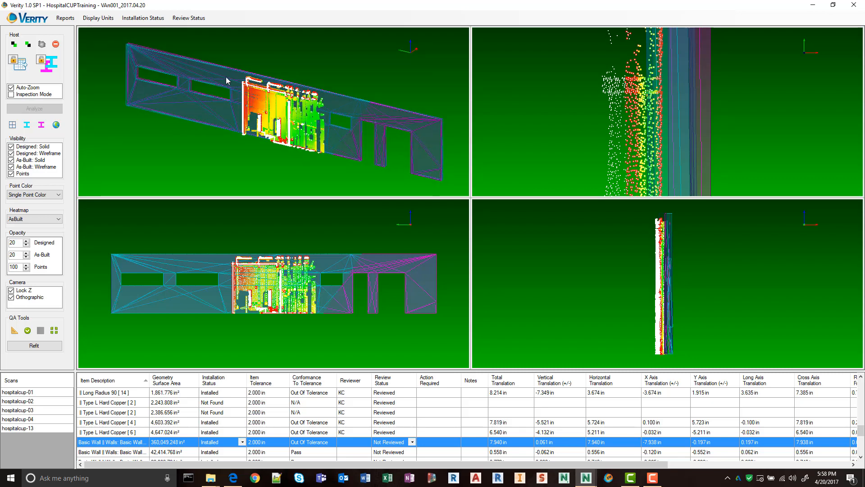
{"action": "scroll", "coordinate": [631, 117], "scroll_direction": "down", "scroll_amount": 3}
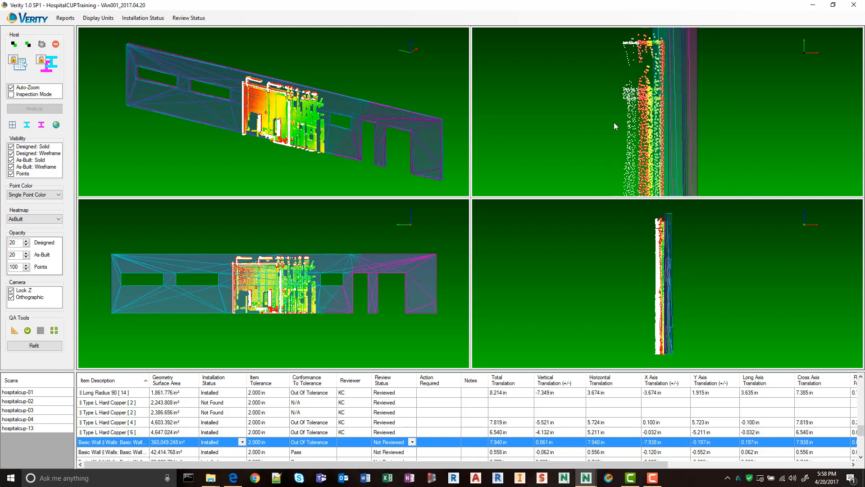
{"action": "scroll", "coordinate": [654, 98], "scroll_direction": "up", "scroll_amount": 2}
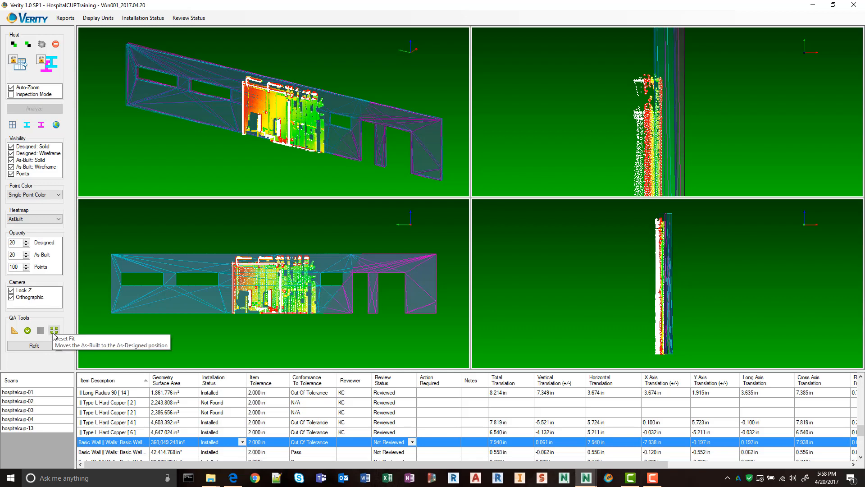
Reset the wall's as-built fit to the designed position and move it about 1.47 in horizontally toward the scanned wall face.
{"action": "left_click", "coordinate": [40, 330]}
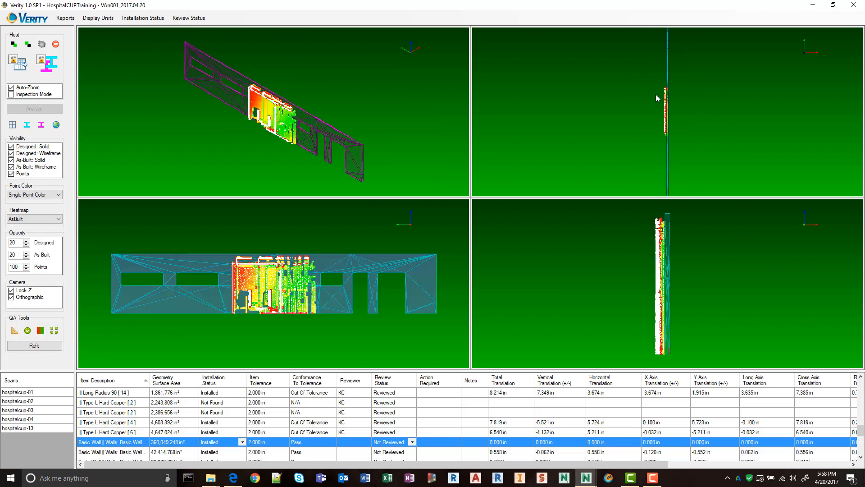
{"action": "scroll", "coordinate": [661, 79], "scroll_direction": "up", "scroll_amount": 5}
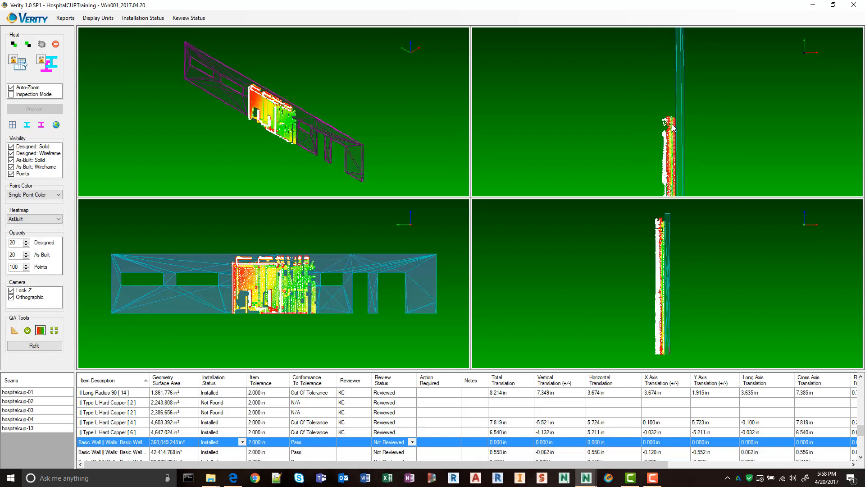
{"action": "scroll", "coordinate": [699, 149], "scroll_direction": "up", "scroll_amount": 5}
{"action": "scroll", "coordinate": [699, 146], "scroll_direction": "up", "scroll_amount": 2}
{"action": "middle_click_drag", "start_coordinate": [699, 147], "coordinate": [700, 90]}
{"action": "scroll", "coordinate": [683, 95], "scroll_direction": "up", "scroll_amount": 2}
{"action": "left_click_drag", "start_coordinate": [709, 91], "coordinate": [699, 90]}
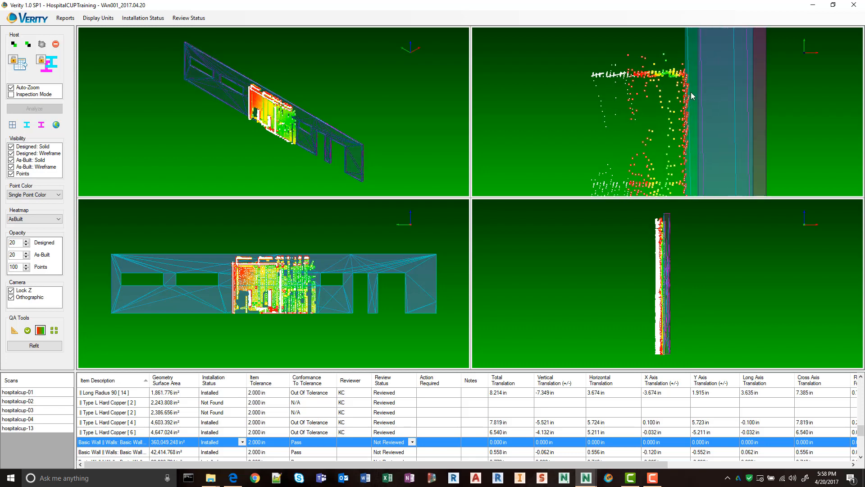
Compare the wall with the scan points farther along and move it to about 2.2 in total translation from design.
{"action": "scroll", "coordinate": [686, 94], "scroll_direction": "down", "scroll_amount": 4}
{"action": "scroll", "coordinate": [685, 149], "scroll_direction": "down", "scroll_amount": 3}
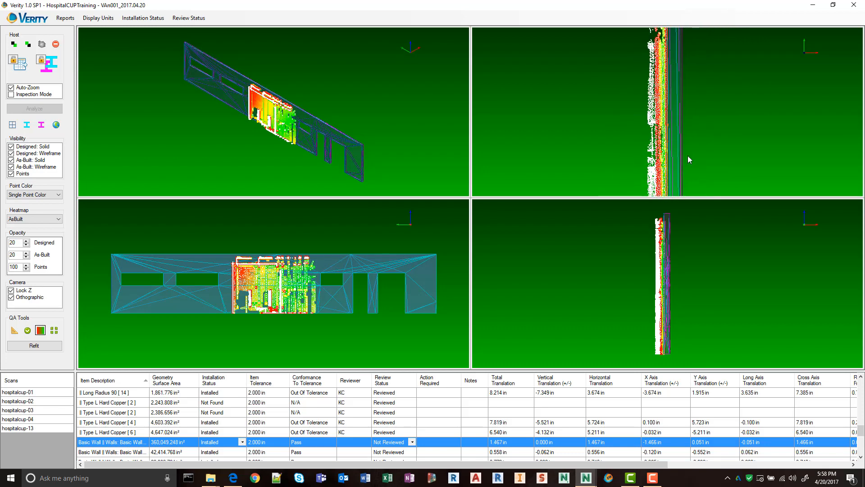
{"action": "scroll", "coordinate": [646, 126], "scroll_direction": "up", "scroll_amount": 5}
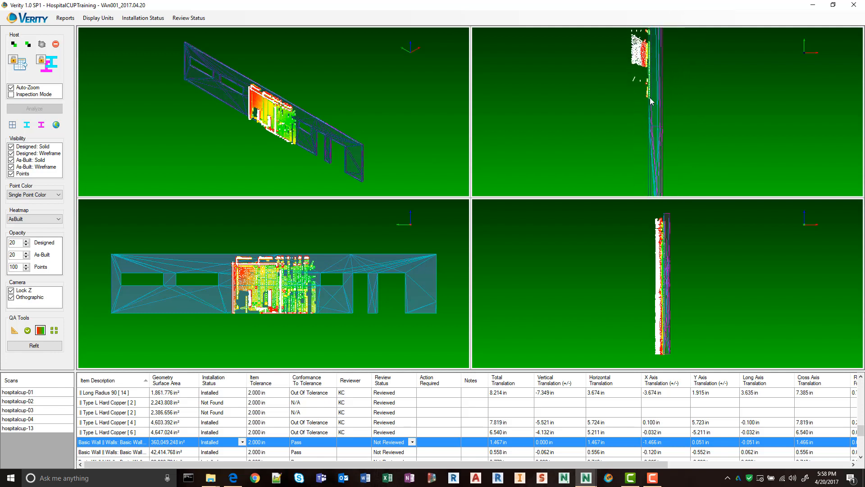
{"action": "scroll", "coordinate": [644, 108], "scroll_direction": "up", "scroll_amount": 4}
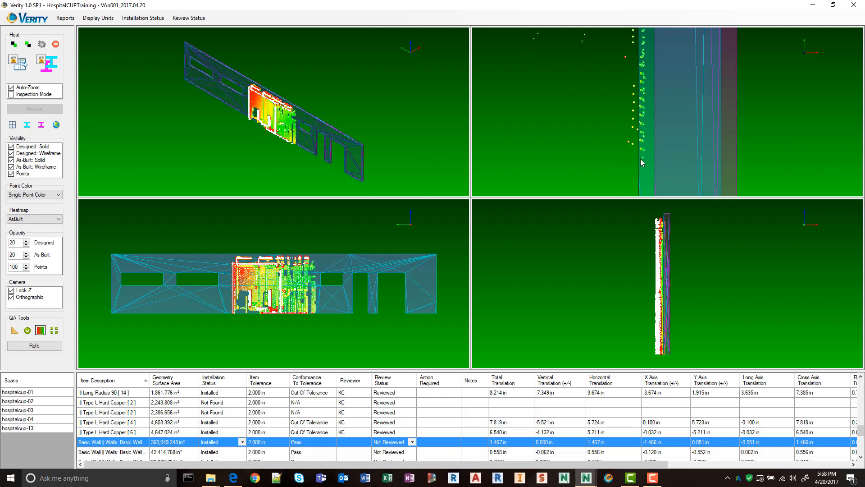
{"action": "left_click_drag", "start_coordinate": [640, 158], "coordinate": [644, 152]}
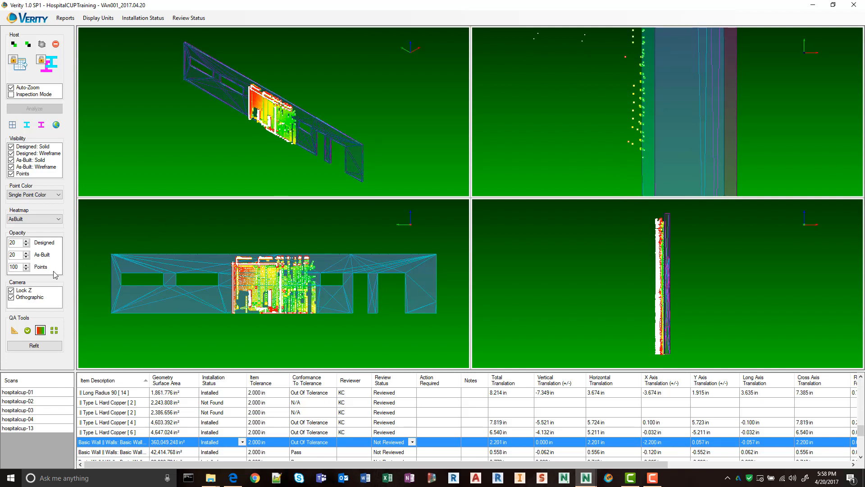
Update the repositioned wall's heatmap and mark the wall reviewed.
{"action": "left_click", "coordinate": [35, 344]}
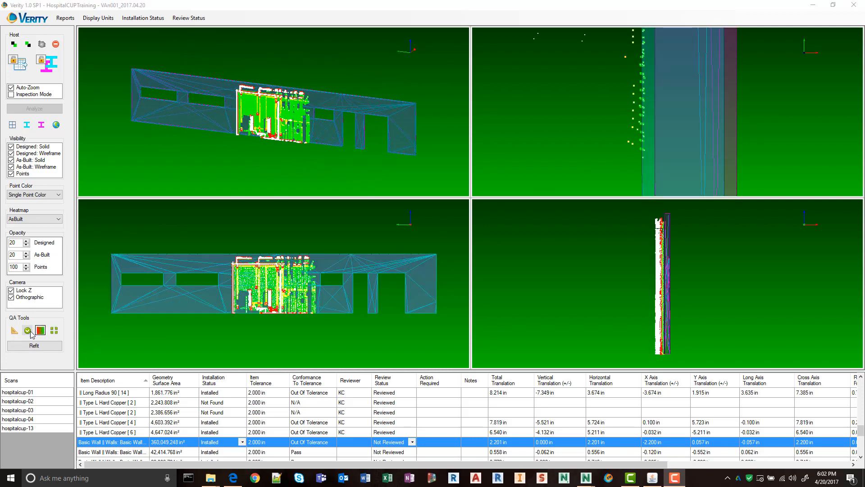
{"action": "left_click", "coordinate": [28, 332]}
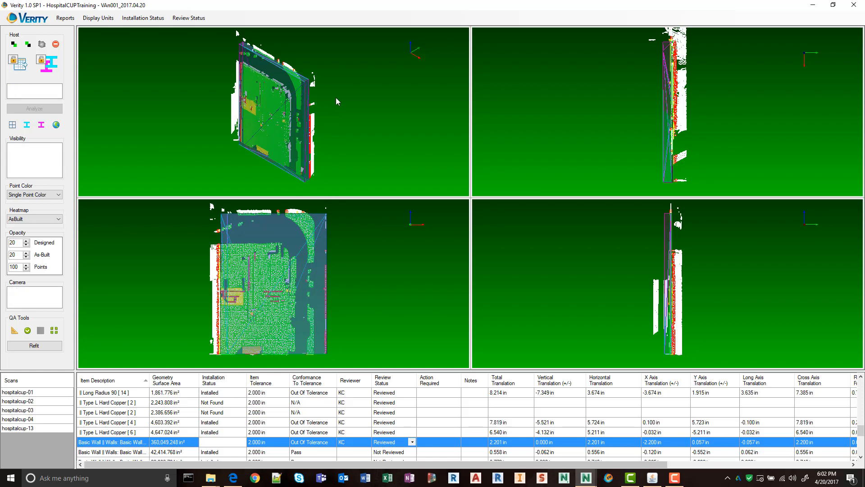
Examine the 42,414.768 in² and 22,382.784 in² basic walls from several angles against their scan points.
{"action": "middle_click_drag", "start_coordinate": [336, 97], "coordinate": [237, 132]}
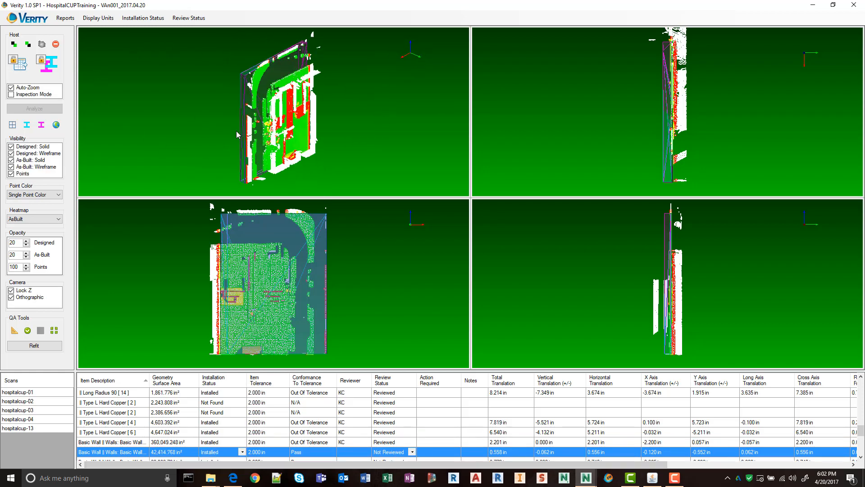
{"action": "scroll", "coordinate": [139, 441], "scroll_direction": "down", "scroll_amount": 2}
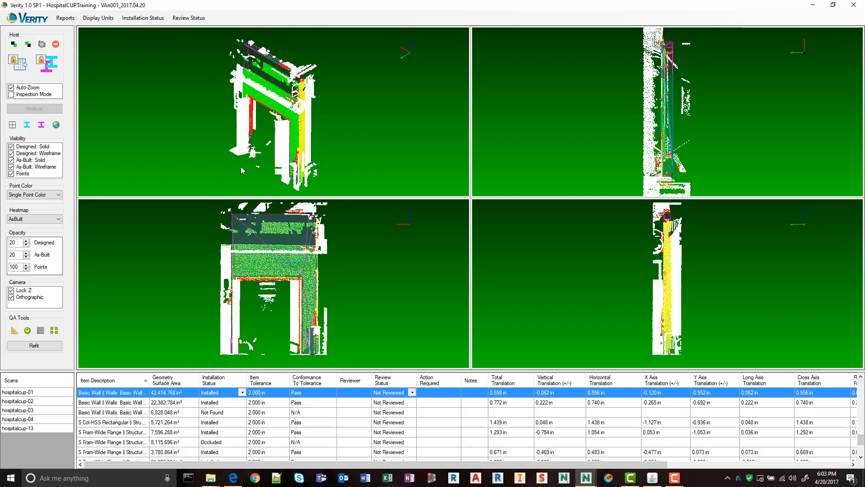
{"action": "key", "text": "Down"}
{"action": "left_click_drag", "start_coordinate": [280, 164], "coordinate": [276, 104]}
{"action": "middle_click_drag", "start_coordinate": [276, 104], "coordinate": [299, 28]}
{"action": "middle_click_drag", "start_coordinate": [264, 79], "coordinate": [270, 154]}
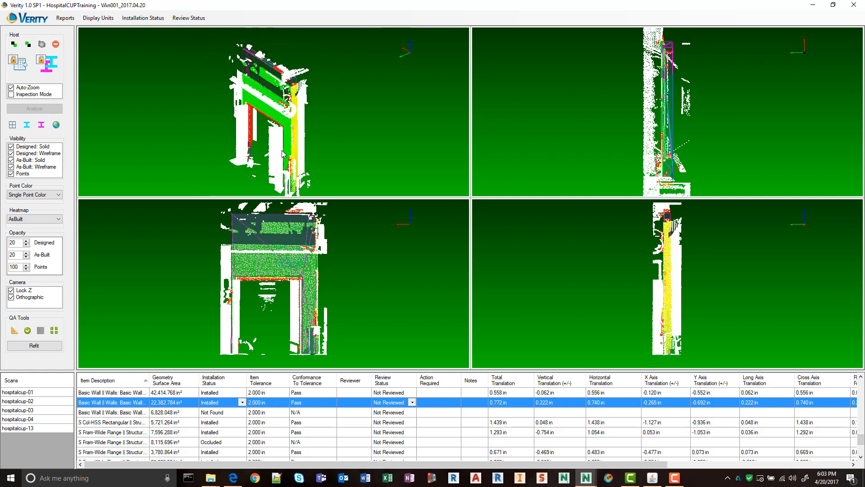
{"action": "left_click_drag", "start_coordinate": [270, 154], "coordinate": [288, 194]}
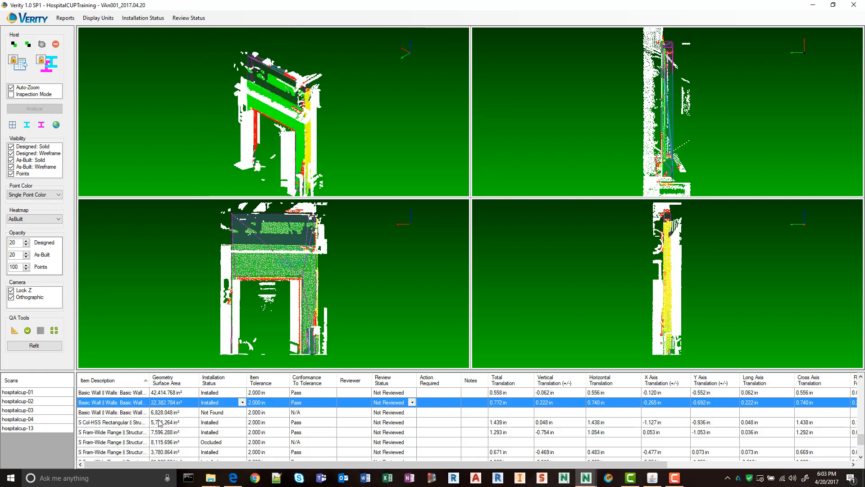
Examine the 6,828.048 in² basic wall with status Not Found against the surrounding scan points.
{"action": "left_click", "coordinate": [136, 415]}
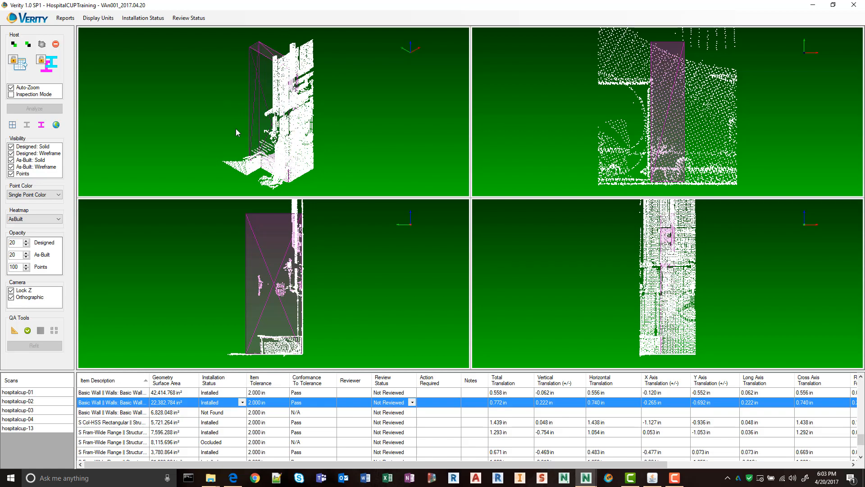
{"action": "left_click_drag", "start_coordinate": [306, 181], "coordinate": [418, 154]}
{"action": "mouse_move", "coordinate": [298, 129]}
{"action": "middle_mouse_down"}
{"action": "mouse_move", "coordinate": [310, 155]}
{"action": "mouse_move", "coordinate": [322, 153]}
{"action": "mouse_move", "coordinate": [288, 147]}
{"action": "mouse_move", "coordinate": [325, 165]}
{"action": "mouse_move", "coordinate": [289, 129]}
{"action": "middle_mouse_up"}
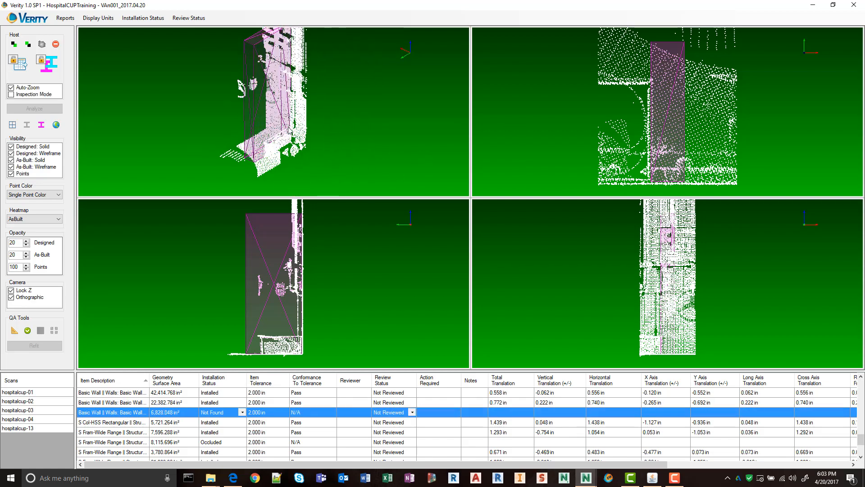
Check the 5,721.264 in² S Col-HSS Rectangular column's as-built fit against the scan and mark it reviewed.
{"action": "left_click", "coordinate": [125, 422]}
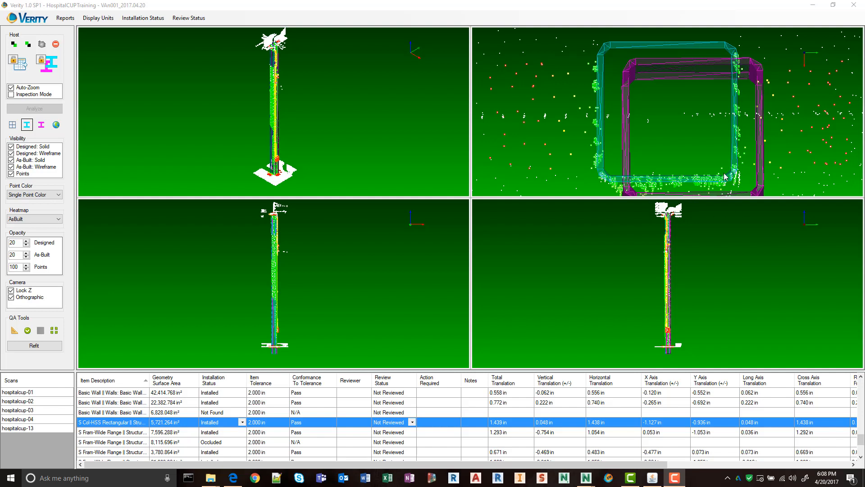
{"action": "left_click_drag", "start_coordinate": [310, 161], "coordinate": [420, 136]}
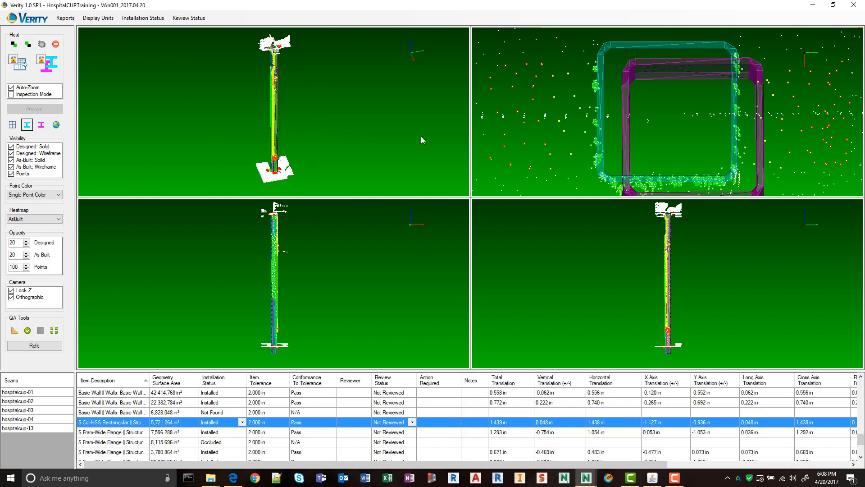
{"action": "left_click", "coordinate": [27, 330]}
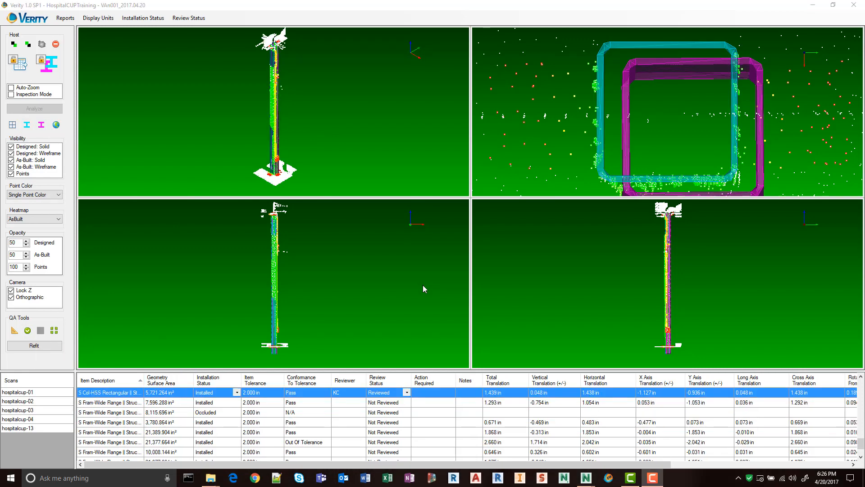
Check the 7,596.288 in² S Fram-Wide Range beam's as-built fit against the scan and mark it reviewed.
{"action": "left_click", "coordinate": [101, 402]}
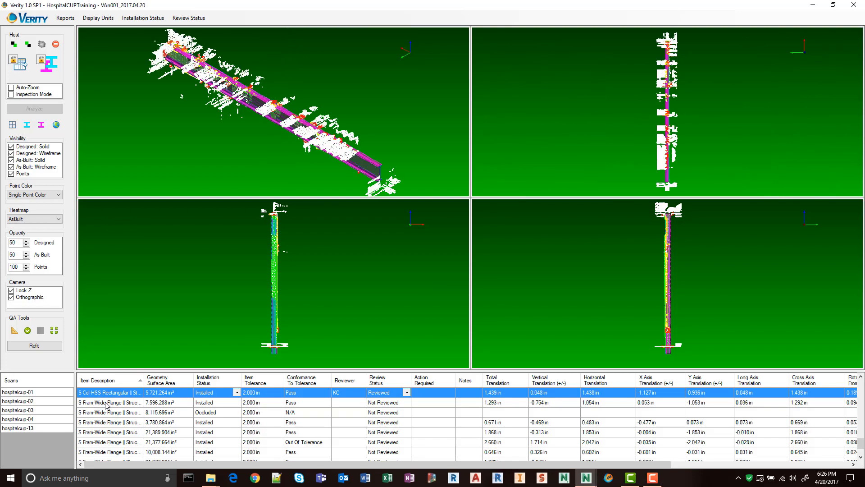
{"action": "middle_click_drag", "start_coordinate": [419, 186], "coordinate": [421, 100]}
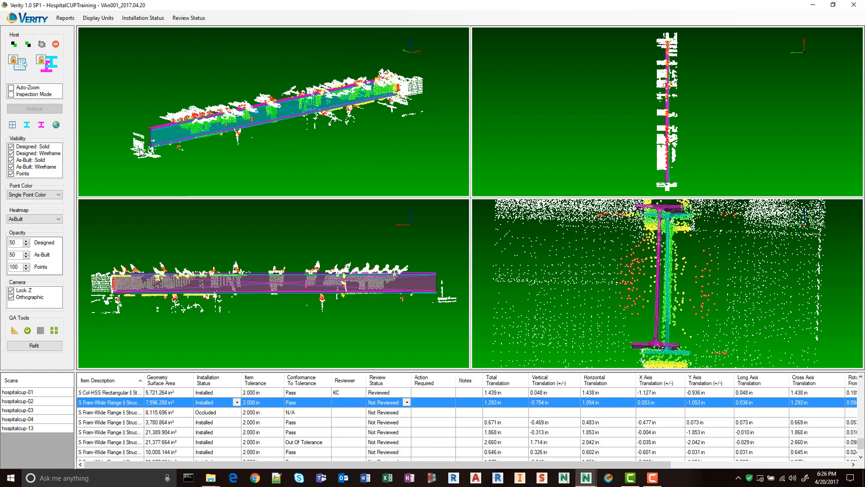
{"action": "middle_click_drag", "start_coordinate": [142, 151], "coordinate": [419, 171]}
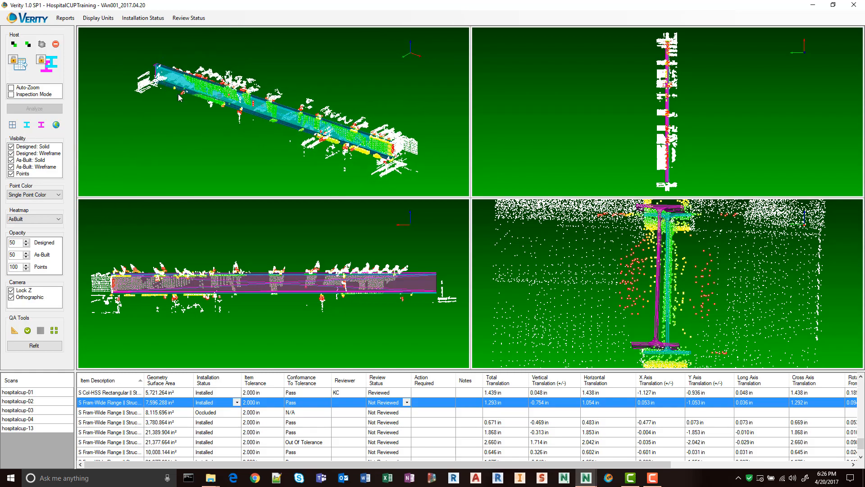
{"action": "middle_click_drag", "start_coordinate": [209, 128], "coordinate": [185, 322]}
{"action": "left_click", "coordinate": [28, 330]}
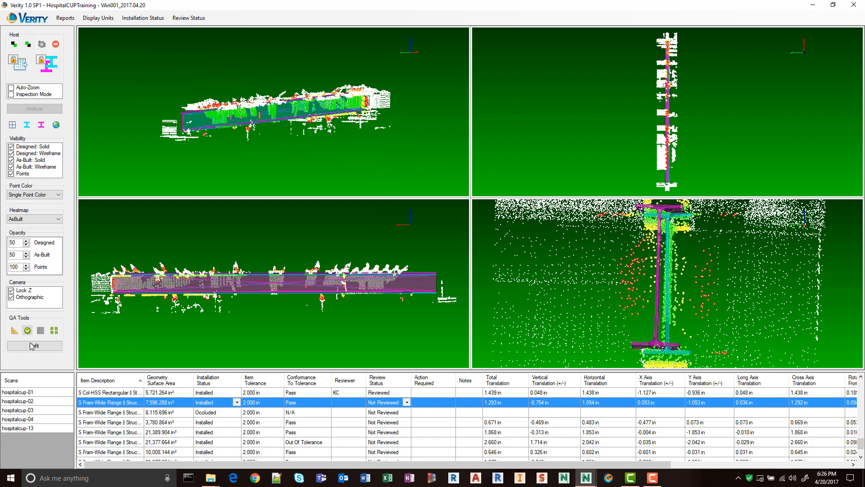
Inspect the occluded 8,115.696 in² S Fram-Wide Range beam and set its installation status to Installed.
{"action": "left_click", "coordinate": [118, 413]}
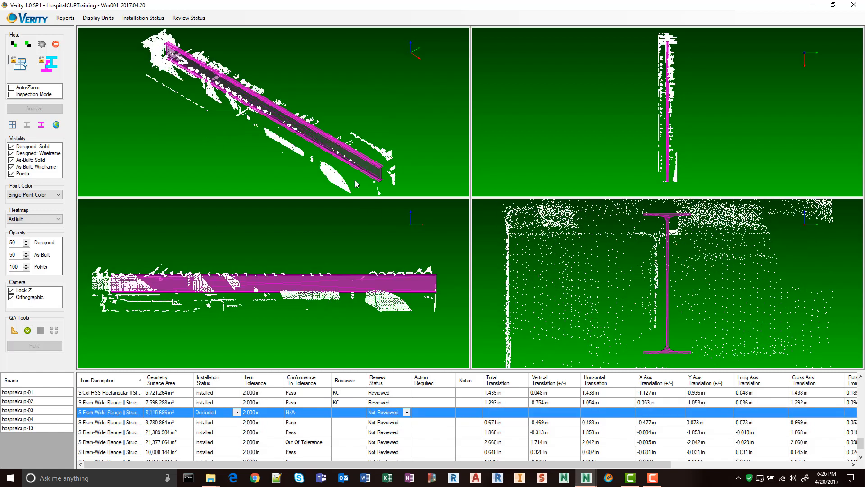
{"action": "left_click_drag", "start_coordinate": [389, 154], "coordinate": [346, 87]}
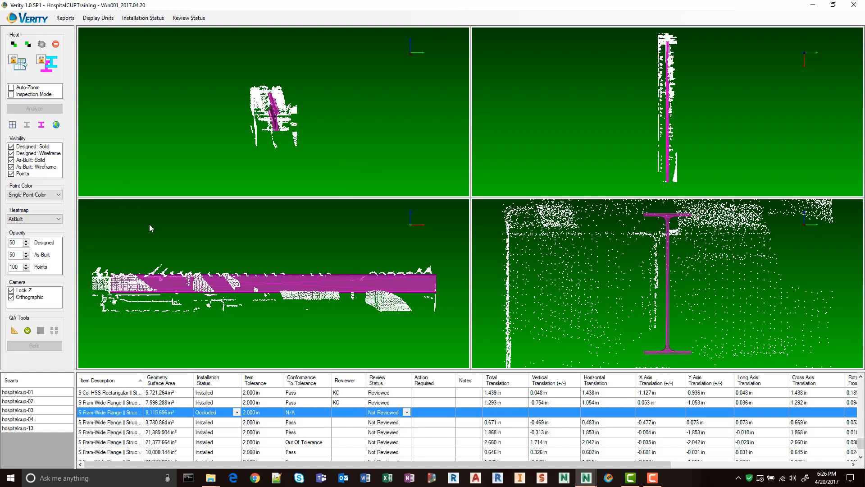
{"action": "left_click", "coordinate": [237, 412]}
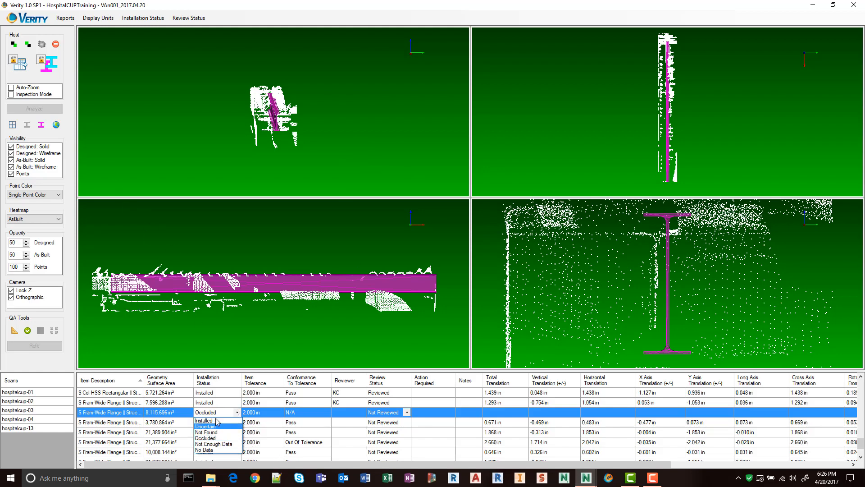
{"action": "left_click", "coordinate": [212, 420]}
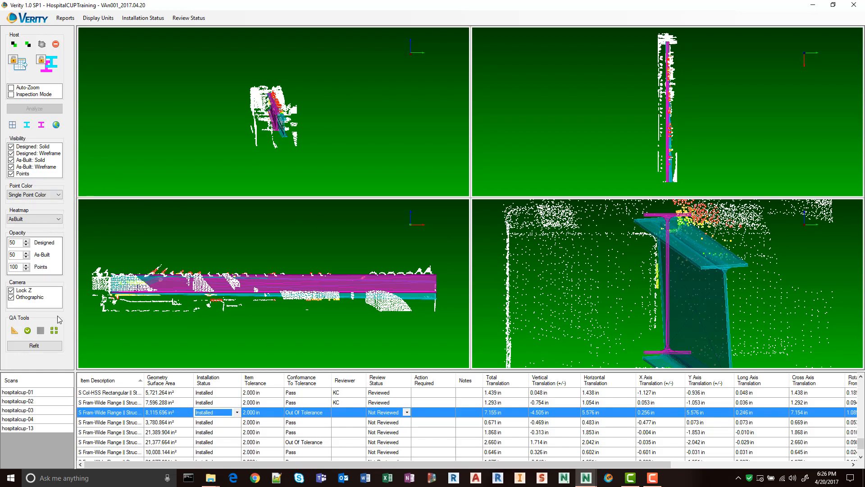
Reset the 8,115.696 in² beam's as-built model to its design position and move it onto the scanned flange, about 1.514 in down and 0.891 in sideways.
{"action": "left_click", "coordinate": [54, 330]}
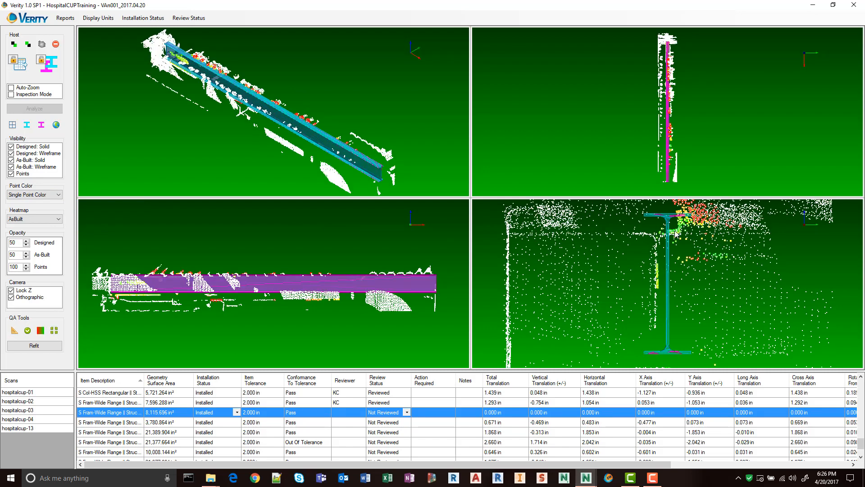
{"action": "scroll", "coordinate": [671, 221], "scroll_direction": "up", "scroll_amount": 4}
{"action": "middle_click_drag", "start_coordinate": [670, 220], "coordinate": [701, 312]}
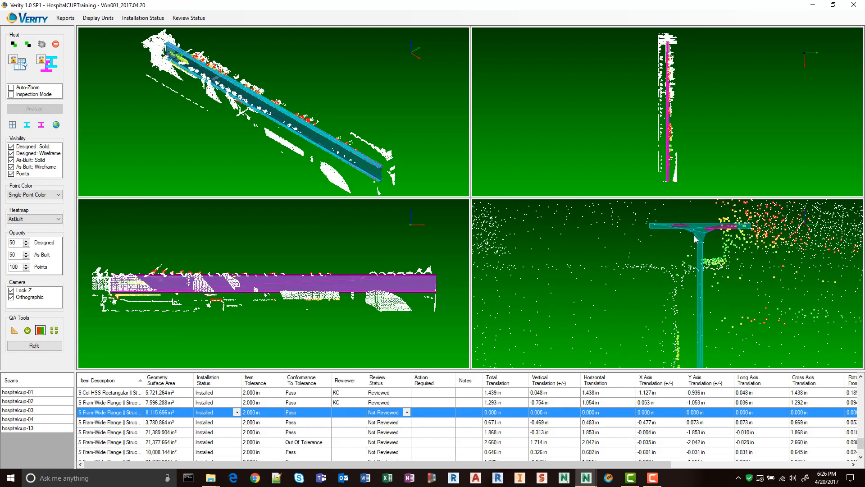
{"action": "left_click_drag", "start_coordinate": [701, 240], "coordinate": [680, 277]}
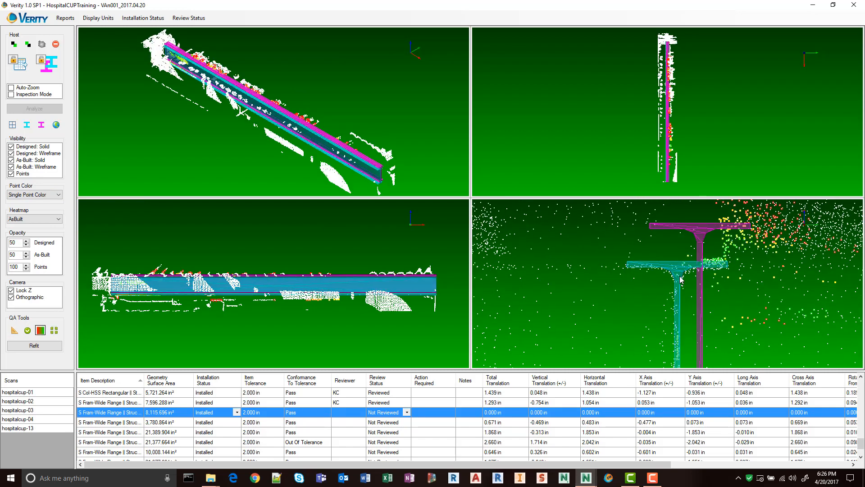
{"action": "scroll", "coordinate": [740, 286], "scroll_direction": "down", "scroll_amount": 5}
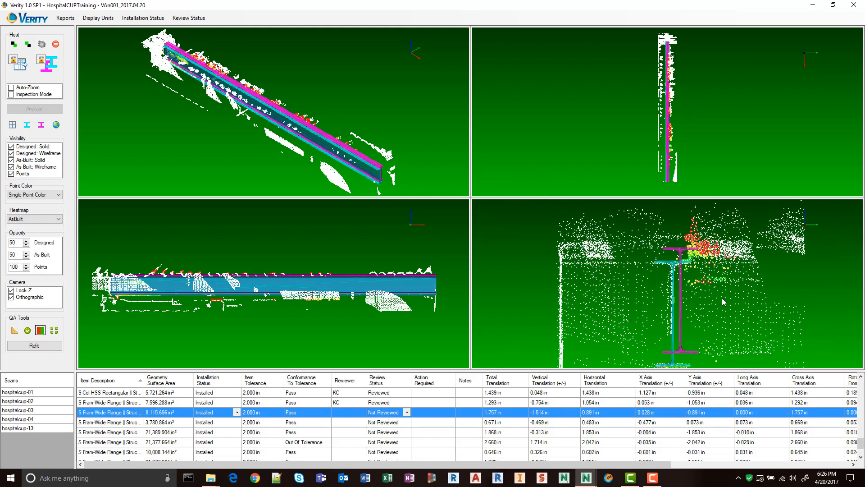
Check the repositioned 8,115.696 in² beam against the scan points in the end view and mark it reviewed.
{"action": "scroll", "coordinate": [705, 298], "scroll_direction": "up", "scroll_amount": 2}
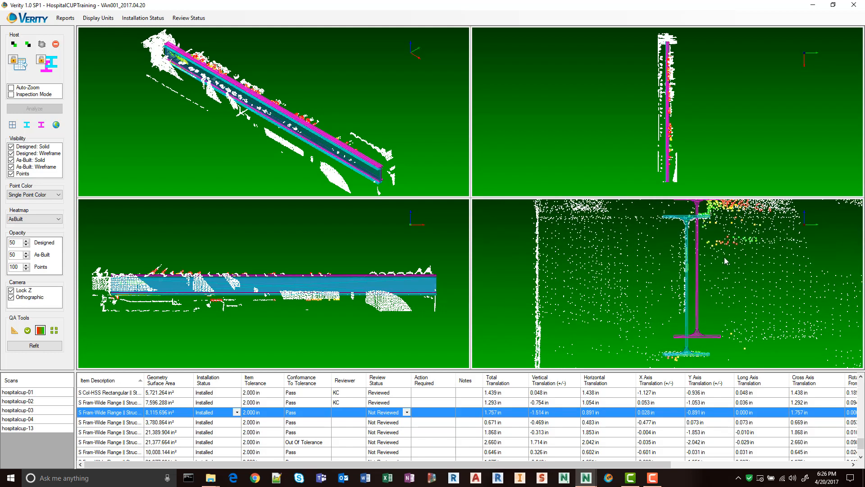
{"action": "mouse_move", "coordinate": [703, 243]}
{"action": "middle_mouse_down"}
{"action": "mouse_move", "coordinate": [722, 263]}
{"action": "mouse_move", "coordinate": [720, 246]}
{"action": "middle_mouse_up"}
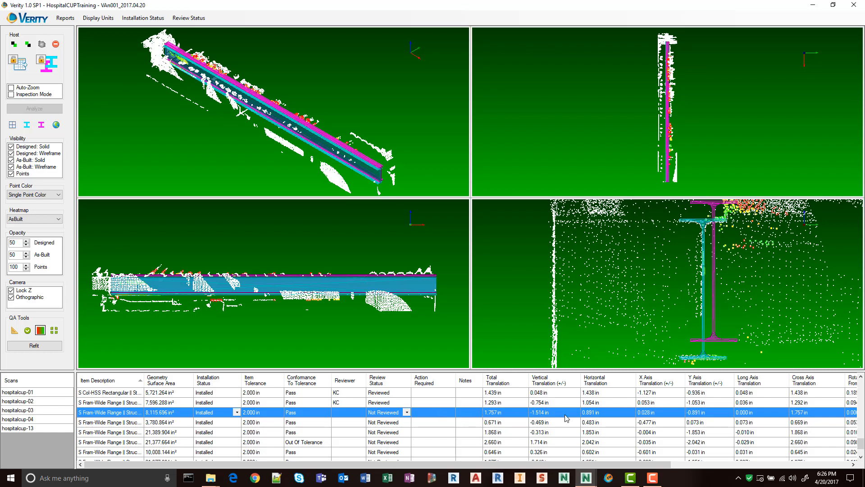
{"action": "middle_click_drag", "start_coordinate": [666, 242], "coordinate": [648, 253]}
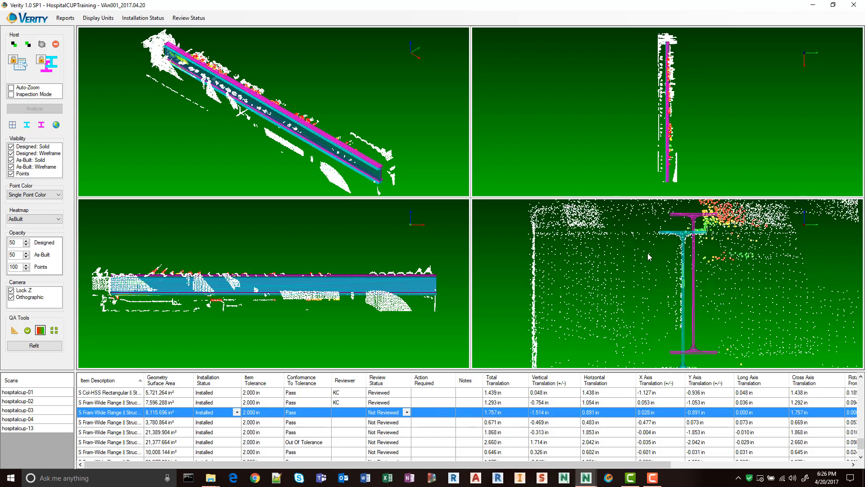
{"action": "left_click", "coordinate": [28, 330]}
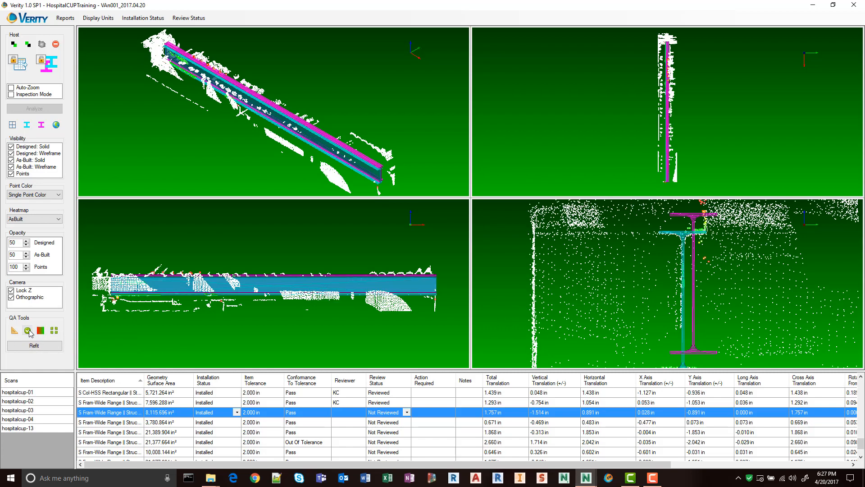
Check the as-built fit of the 3,780.864 in² S Fram-Wide Range beam's web and flanges against the scan and mark it reviewed.
{"action": "left_click", "coordinate": [103, 423]}
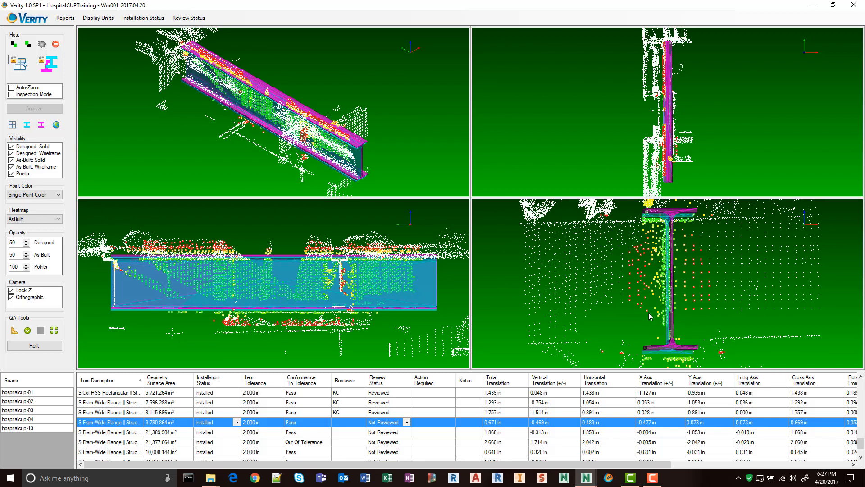
{"action": "scroll", "coordinate": [652, 217], "scroll_direction": "up", "scroll_amount": 4}
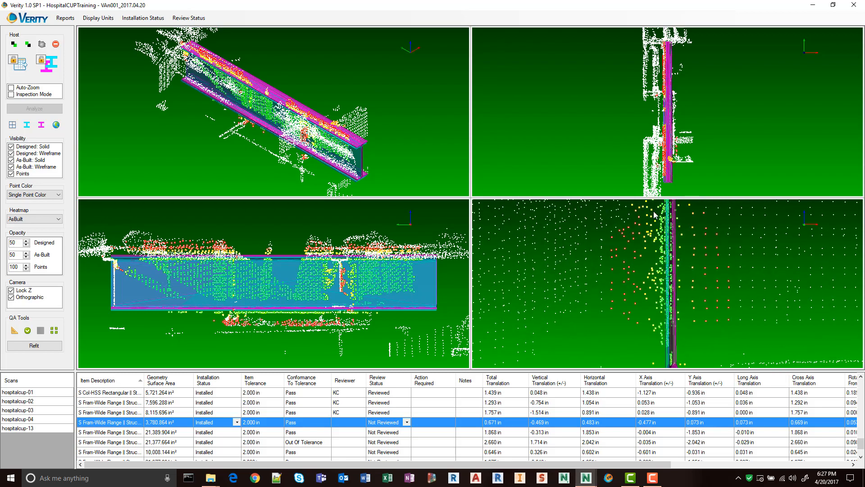
{"action": "scroll", "coordinate": [666, 253], "scroll_direction": "up", "scroll_amount": 1}
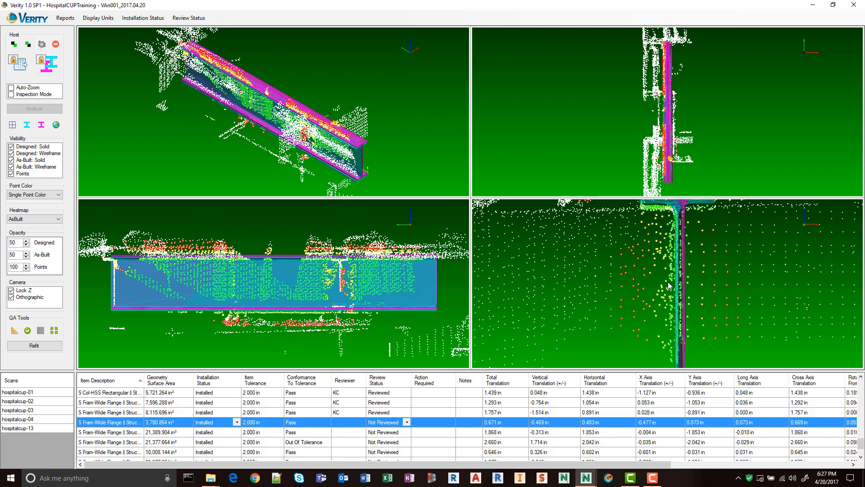
{"action": "scroll", "coordinate": [667, 283], "scroll_direction": "down", "scroll_amount": 4}
{"action": "middle_click_drag", "start_coordinate": [667, 284], "coordinate": [636, 237]}
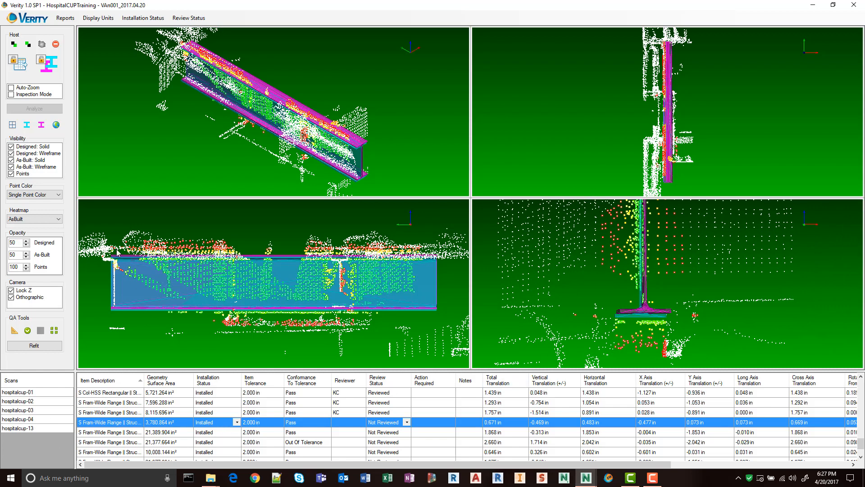
{"action": "left_click", "coordinate": [27, 330]}
Check the 21,389.904 in² S Fram-Wide Range beam's as-built fit in the end view and mark it reviewed.
{"action": "left_click", "coordinate": [132, 434]}
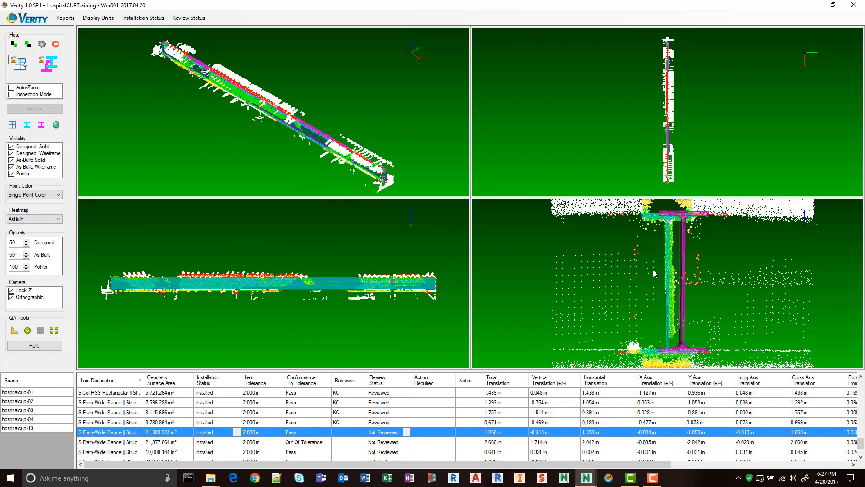
{"action": "middle_click_drag", "start_coordinate": [658, 245], "coordinate": [630, 265]}
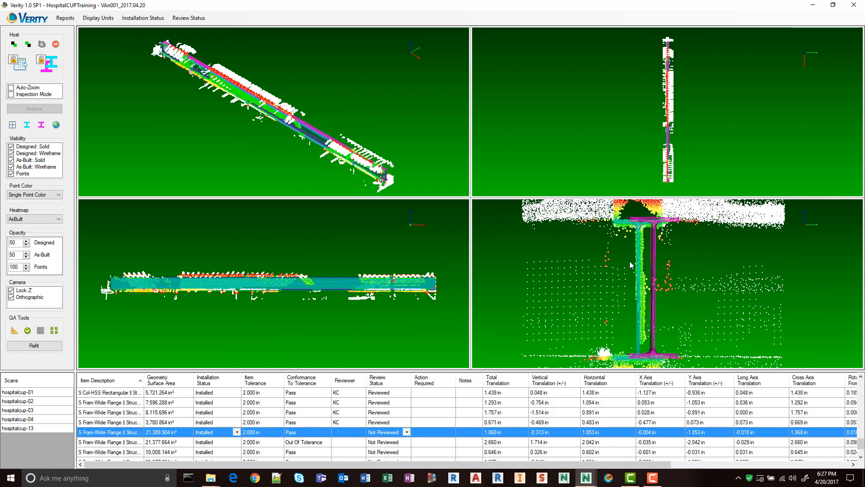
{"action": "left_click", "coordinate": [27, 330]}
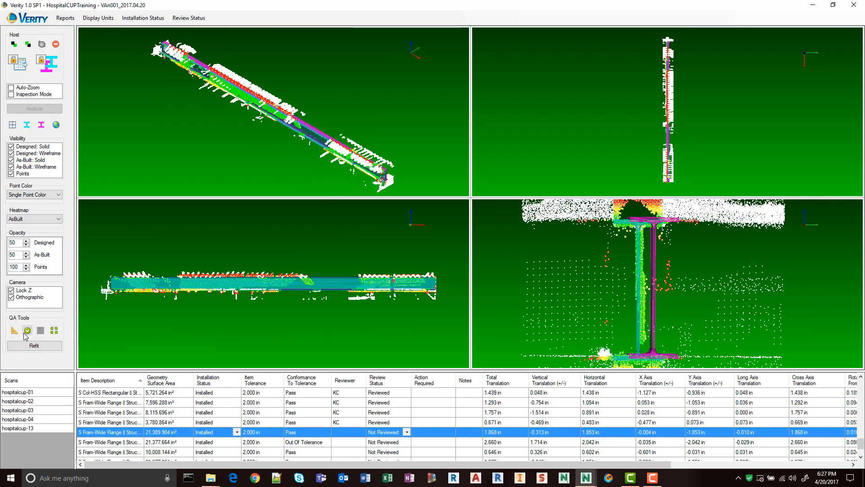
Move the out-of-tolerance 21,377.664 in² beam's as-built model down toward the scanned bottom flange, to a vertical translation of about 0.780 in.
{"action": "left_click", "coordinate": [136, 442]}
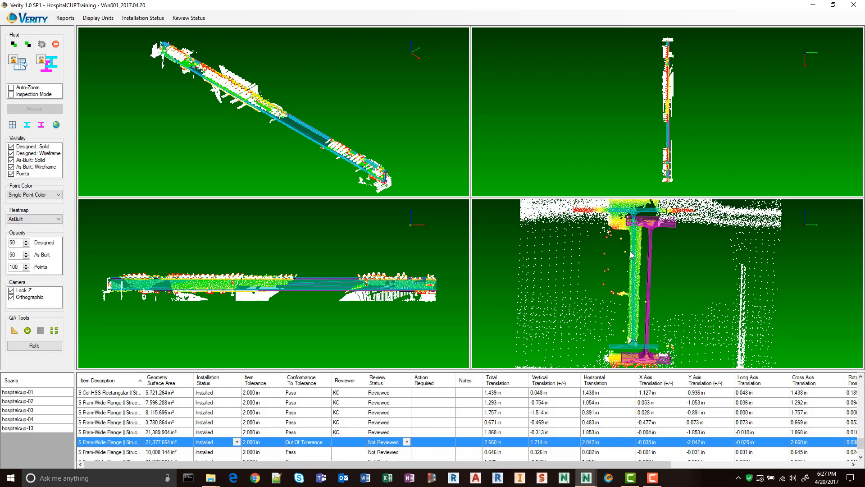
{"action": "middle_click_drag", "start_coordinate": [647, 292], "coordinate": [653, 260]}
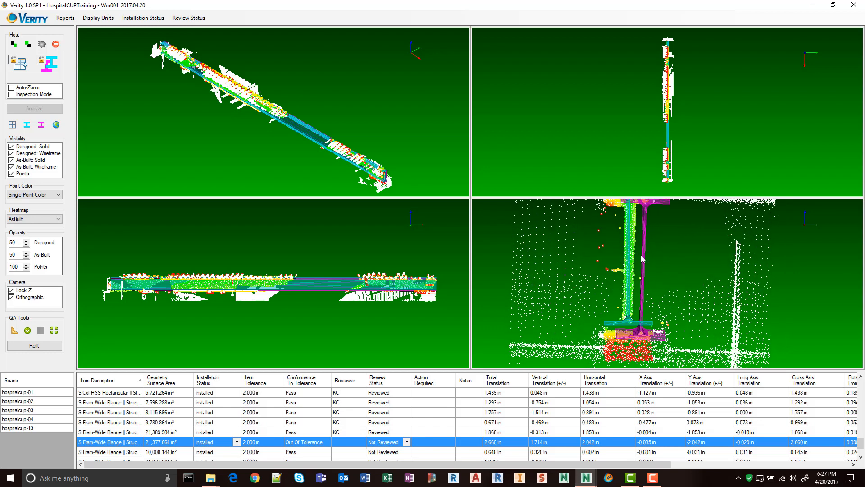
{"action": "scroll", "coordinate": [632, 285], "scroll_direction": "up", "scroll_amount": 5}
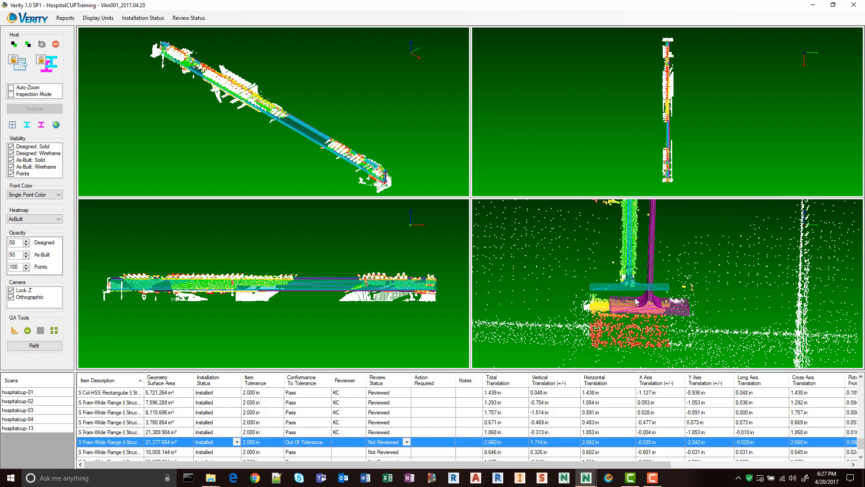
{"action": "middle_click_drag", "start_coordinate": [582, 263], "coordinate": [628, 281]}
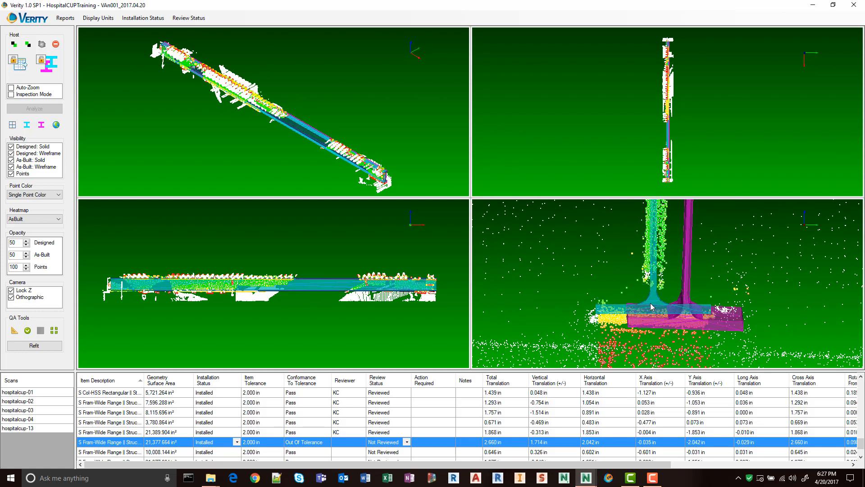
{"action": "scroll", "coordinate": [640, 274], "scroll_direction": "down", "scroll_amount": 6}
{"action": "middle_click_drag", "start_coordinate": [674, 208], "coordinate": [670, 281]}
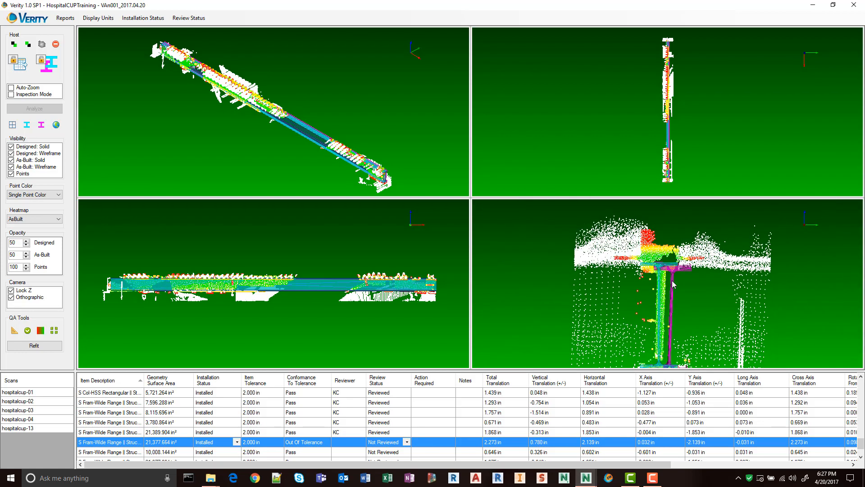
{"action": "scroll", "coordinate": [651, 274], "scroll_direction": "up", "scroll_amount": 4}
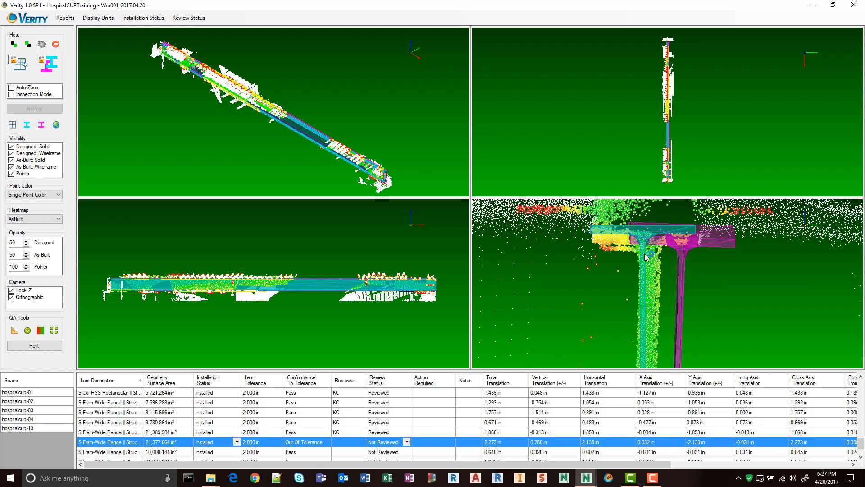
Refit the 21,377.664 in² beam's as-built model to the scan, check both flanges and the web, and mark it reviewed.
{"action": "left_click", "coordinate": [49, 346]}
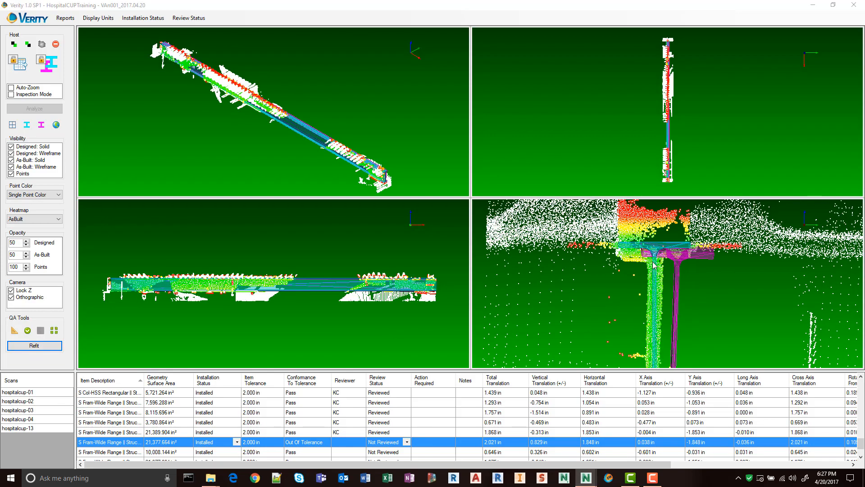
{"action": "middle_click_drag", "start_coordinate": [658, 356], "coordinate": [685, 210]}
{"action": "scroll", "coordinate": [676, 284], "scroll_direction": "up", "scroll_amount": 5}
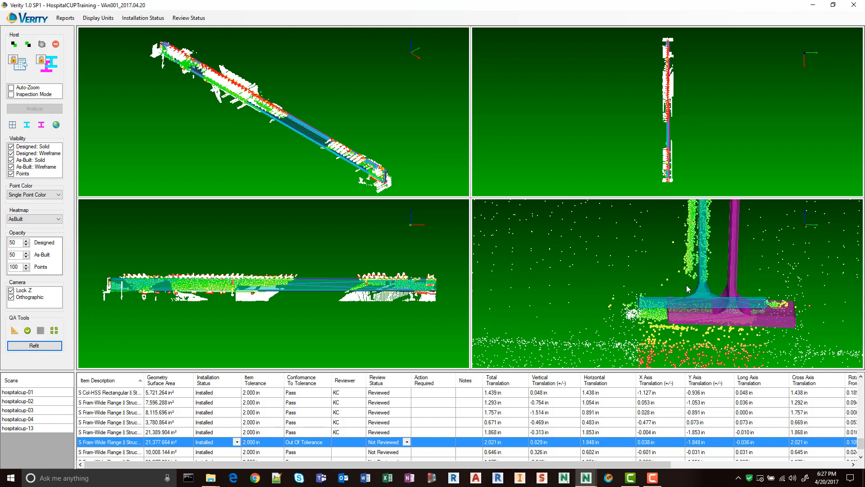
{"action": "scroll", "coordinate": [686, 285], "scroll_direction": "down", "scroll_amount": 3}
{"action": "middle_click_drag", "start_coordinate": [687, 265], "coordinate": [680, 354]}
{"action": "middle_click_drag", "start_coordinate": [692, 216], "coordinate": [670, 262]}
{"action": "left_click", "coordinate": [27, 331]}
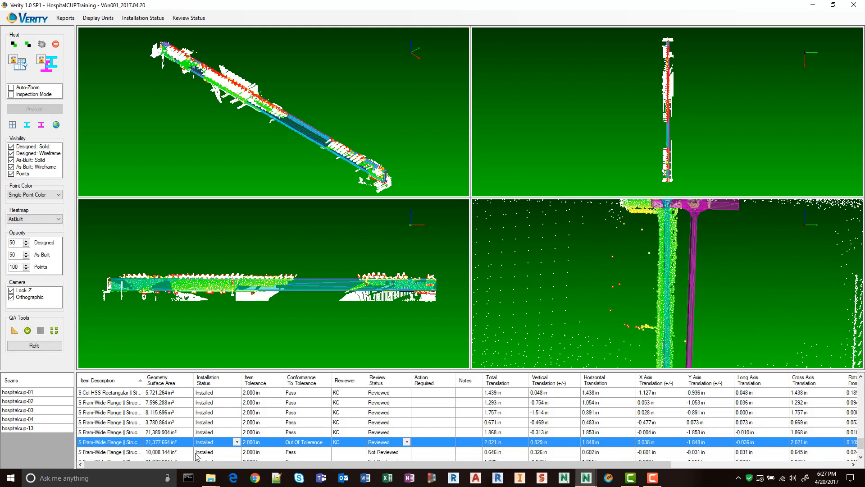
Check the 10,008.144 in² S Fram-Wide Range beam's as-built fit in the end and 3D views and mark it reviewed.
{"action": "left_click", "coordinate": [197, 452]}
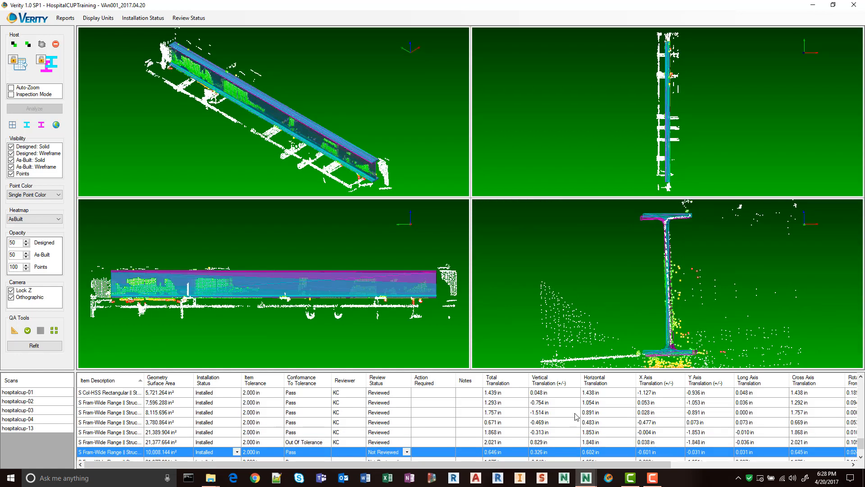
{"action": "scroll", "coordinate": [658, 286], "scroll_direction": "up", "scroll_amount": 3}
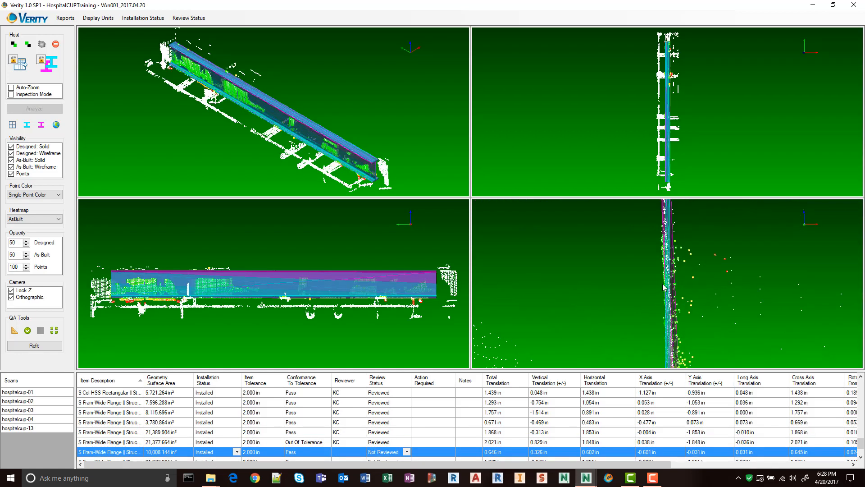
{"action": "middle_click_drag", "start_coordinate": [353, 134], "coordinate": [153, 63]}
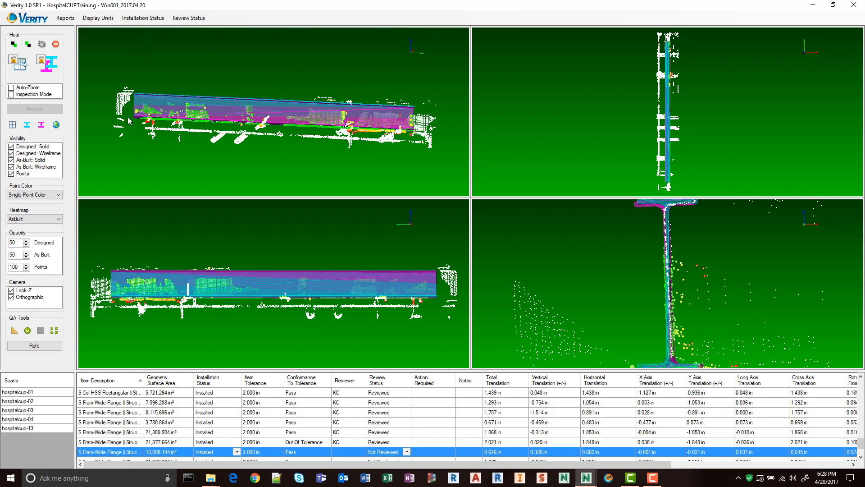
{"action": "scroll", "coordinate": [239, 104], "scroll_direction": "up", "scroll_amount": 5}
{"action": "middle_click_drag", "start_coordinate": [259, 144], "coordinate": [596, 174]}
{"action": "scroll", "coordinate": [281, 148], "scroll_direction": "down", "scroll_amount": 4}
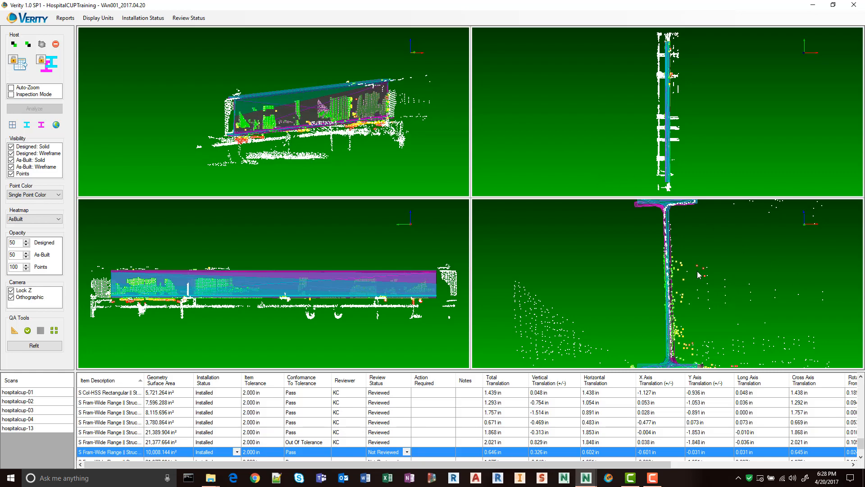
{"action": "left_click", "coordinate": [28, 331]}
Check the passing 21,377.664 in² and 23,606.352 in² S Fram-Wide Range beams against the scan and mark both reviewed.
{"action": "scroll", "coordinate": [163, 428], "scroll_direction": "down", "scroll_amount": 1}
{"action": "left_click", "coordinate": [131, 433]}
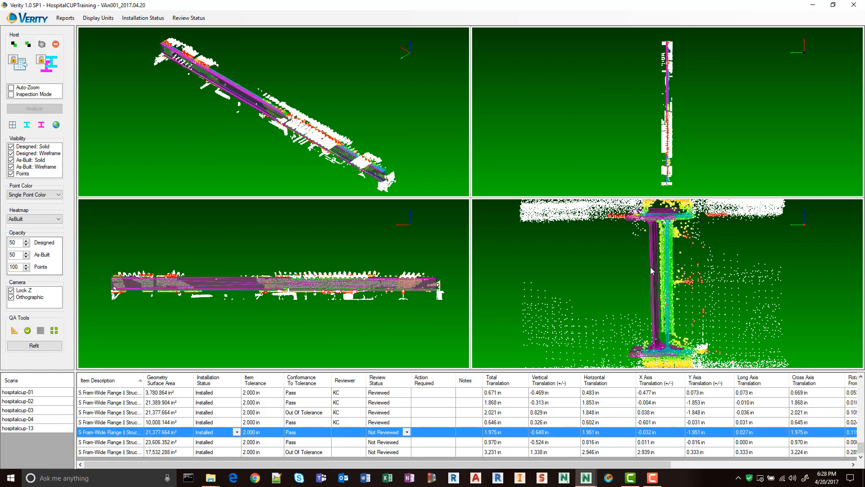
{"action": "left_click", "coordinate": [28, 331]}
{"action": "left_click", "coordinate": [134, 444]}
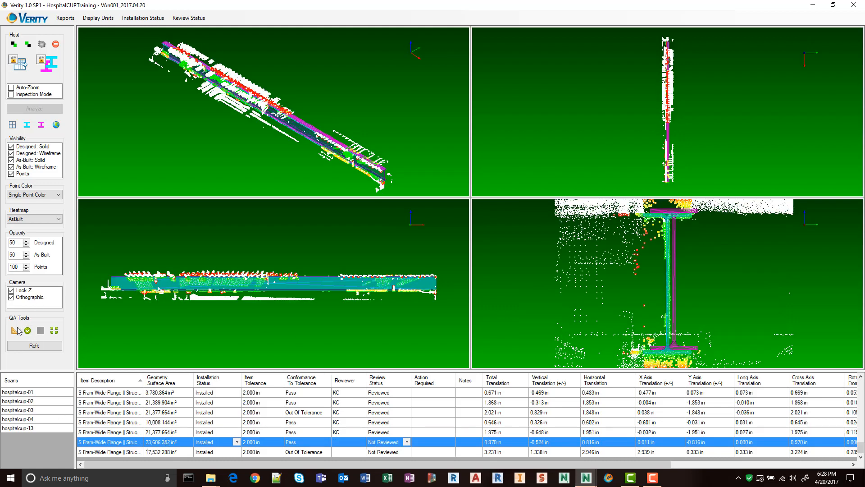
{"action": "left_click", "coordinate": [28, 332]}
Inspect the out-of-tolerance 17,532.288 in² beam's partial scan coverage and as-built rotation in the 3D view, and mark it reviewed.
{"action": "left_click", "coordinate": [139, 451]}
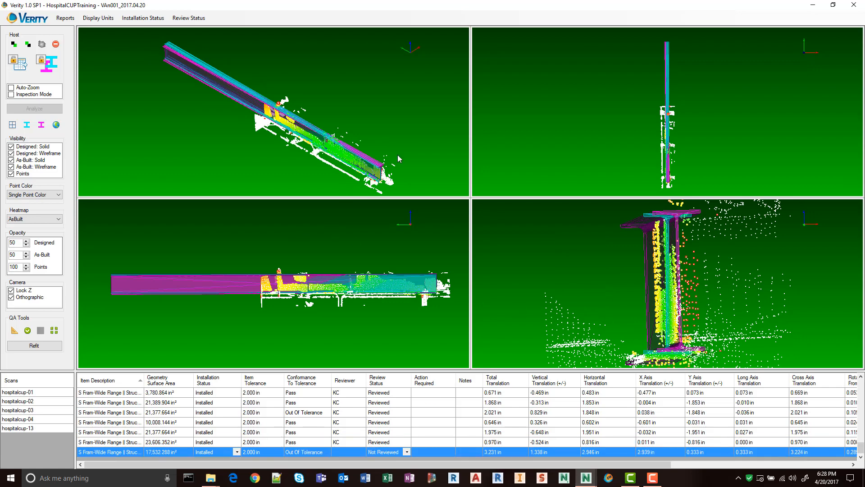
{"action": "middle_click_drag", "start_coordinate": [397, 155], "coordinate": [504, 149]}
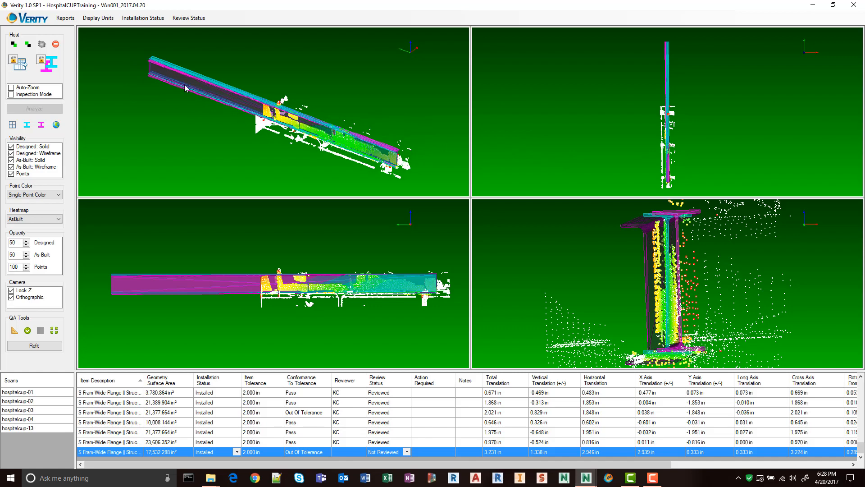
{"action": "middle_click_drag", "start_coordinate": [414, 173], "coordinate": [276, 109]}
{"action": "middle_click_drag", "start_coordinate": [223, 133], "coordinate": [339, 146]}
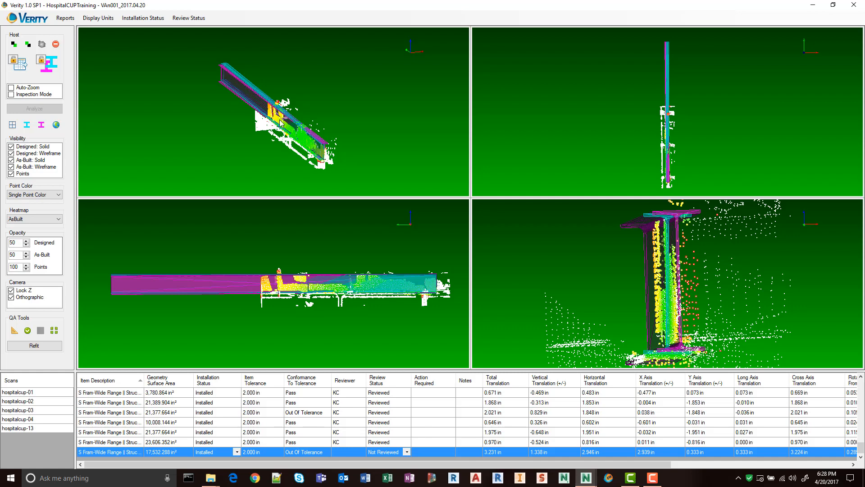
{"action": "middle_click_drag", "start_coordinate": [353, 113], "coordinate": [331, 164]}
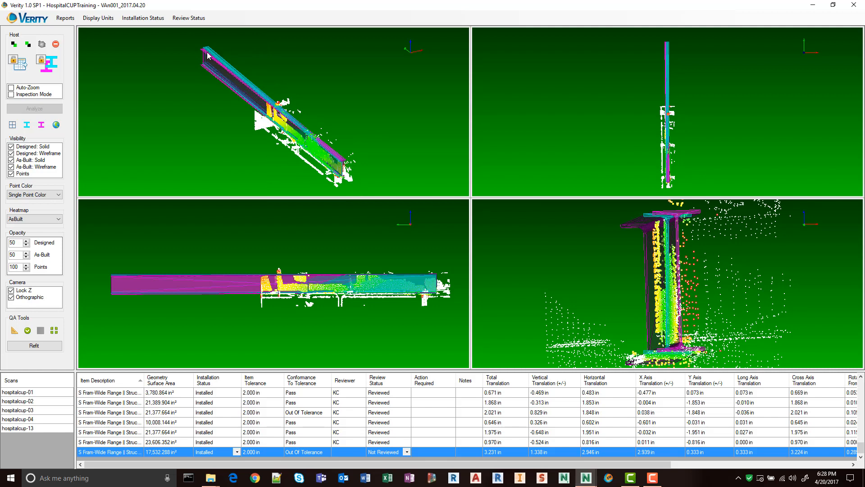
{"action": "middle_click_drag", "start_coordinate": [274, 119], "coordinate": [247, 251]}
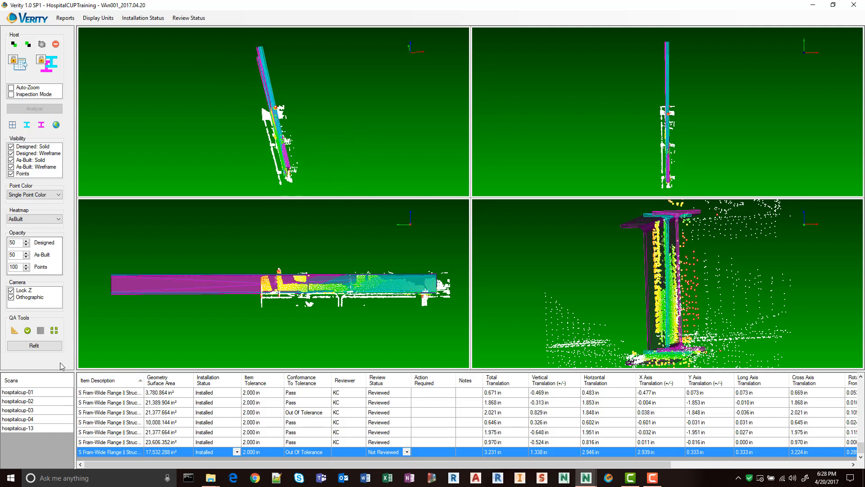
{"action": "left_click", "coordinate": [27, 331]}
{"action": "scroll", "coordinate": [303, 420], "scroll_direction": "down", "scroll_amount": 5}
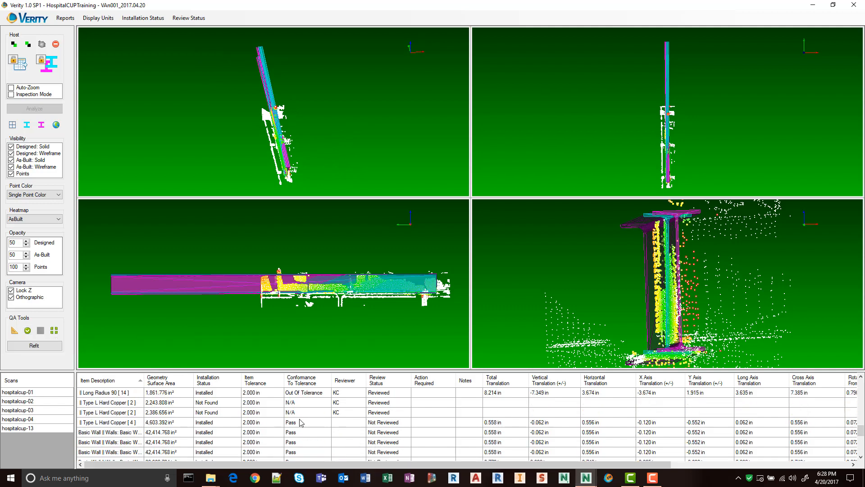